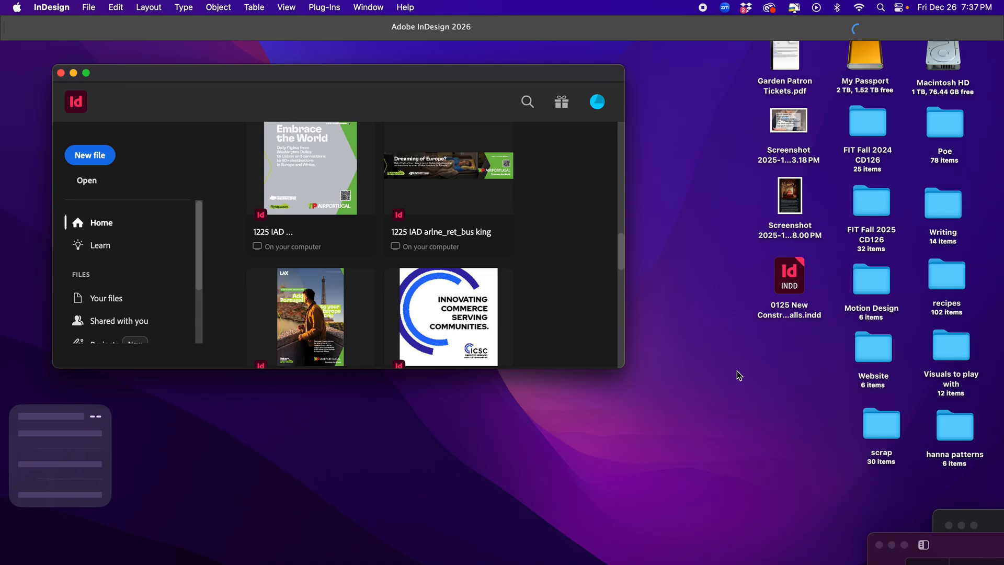
Start a new document with units in inches, 16 in wide and 9 in high
{"action": "left_click", "coordinate": [86, 156]}
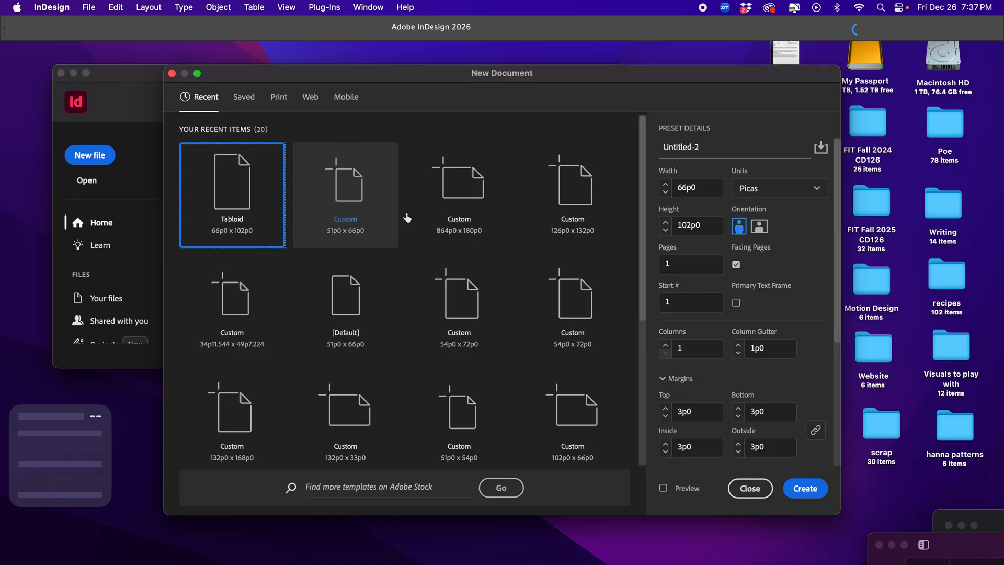
{"action": "left_click", "coordinate": [779, 189]}
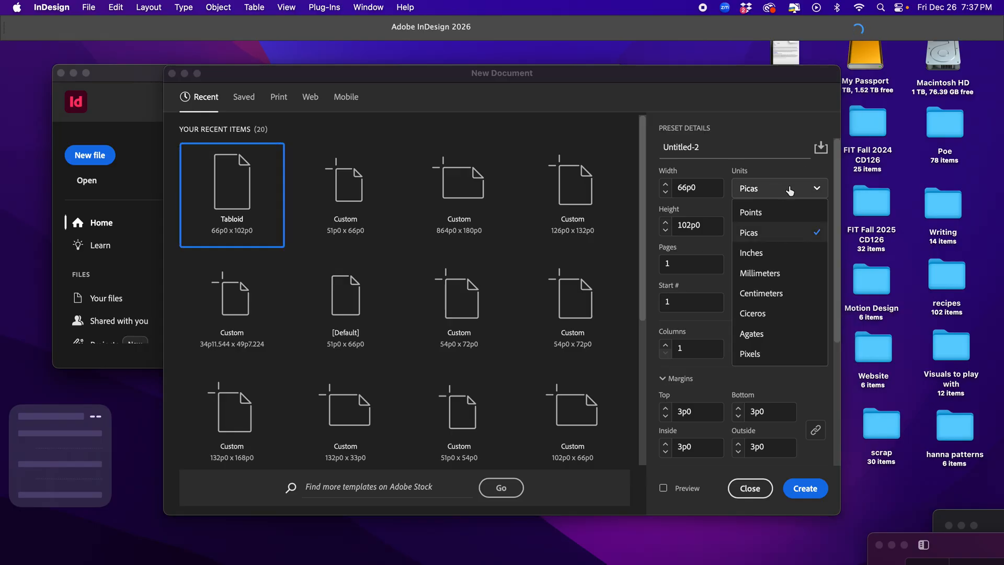
{"action": "left_click", "coordinate": [751, 254]}
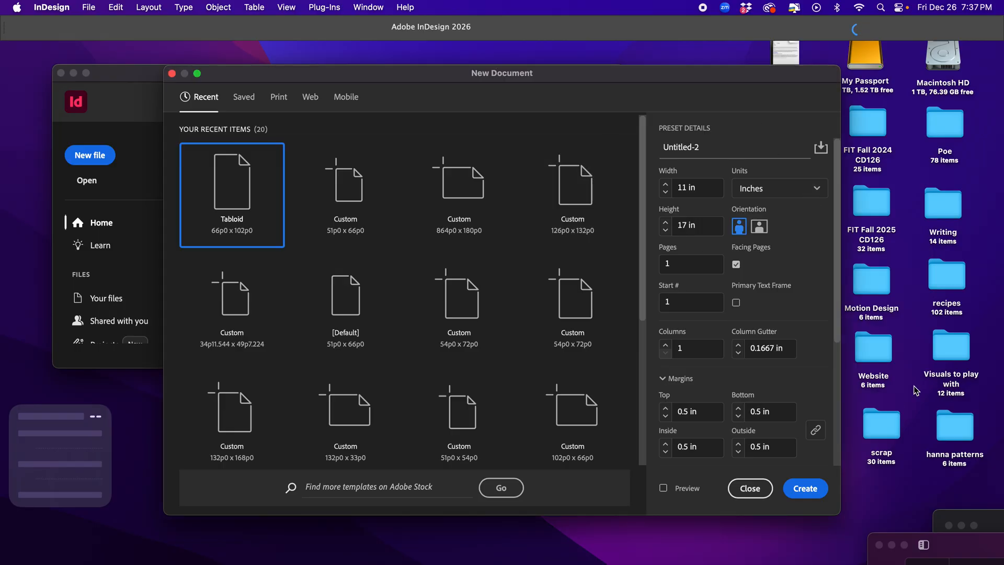
{"action": "left_click", "coordinate": [689, 193]}
{"action": "double_click", "coordinate": [689, 192]}
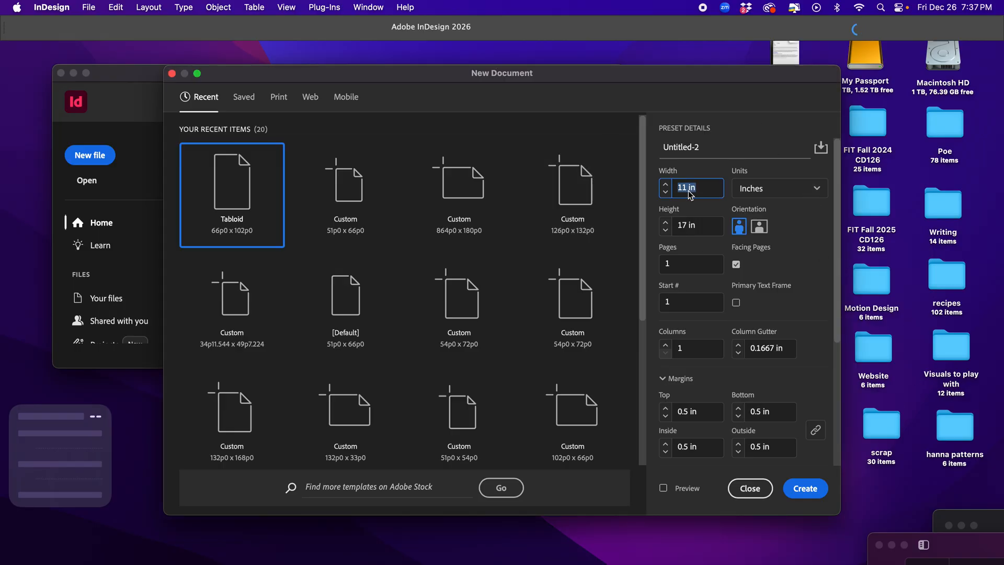
{"action": "type", "text": "16"}
{"action": "key", "text": "Tab"}
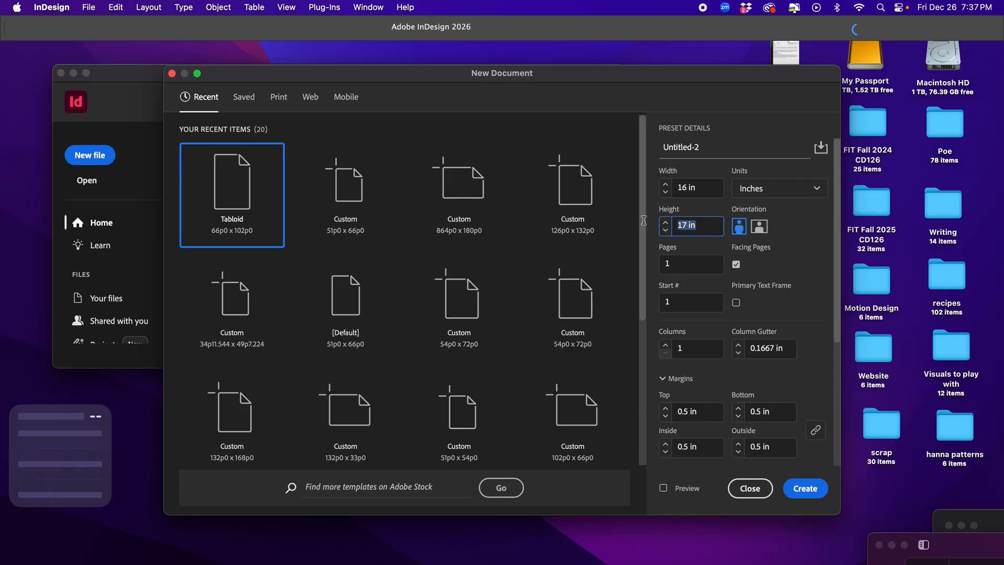
{"action": "type", "text": "9"}
{"action": "key", "text": "Tab"}
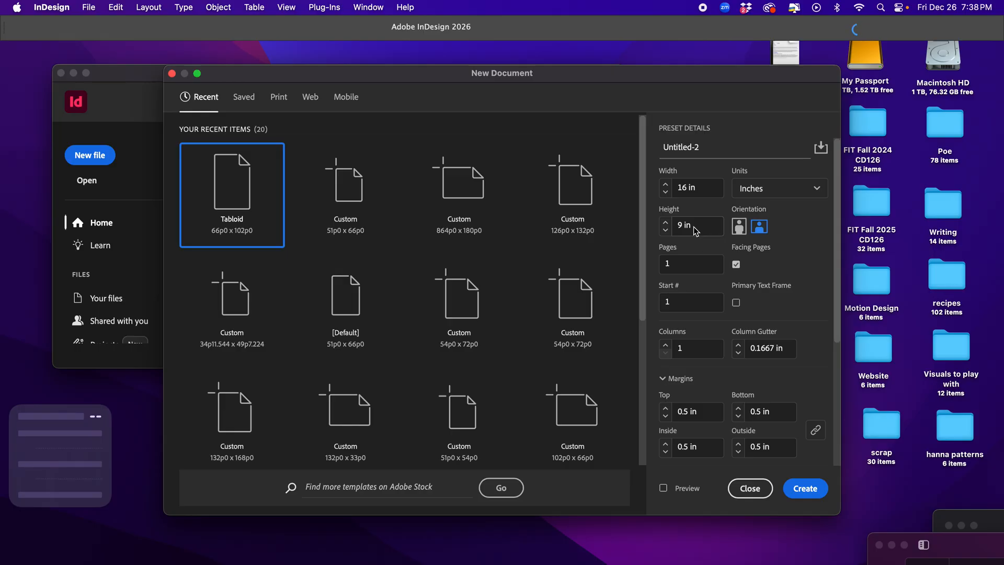
View the document dimensions in pixels and return the units to inches
{"action": "left_click", "coordinate": [767, 189]}
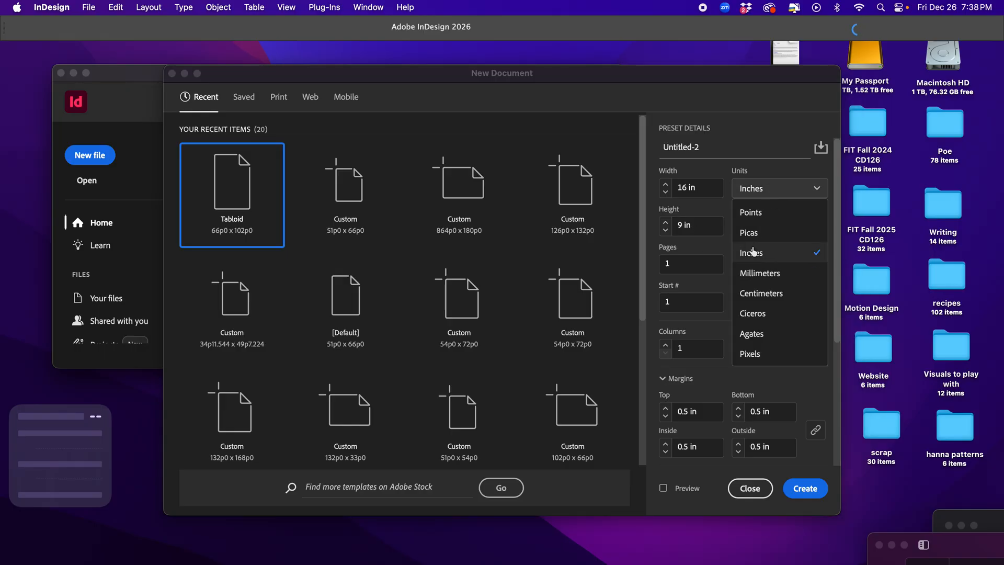
{"action": "left_click", "coordinate": [751, 355]}
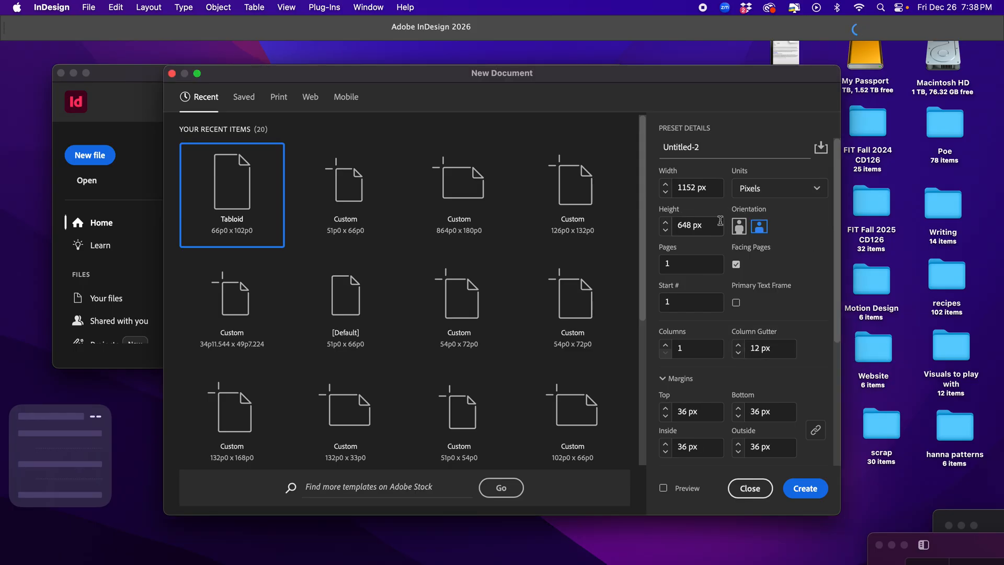
{"action": "left_click", "coordinate": [769, 192]}
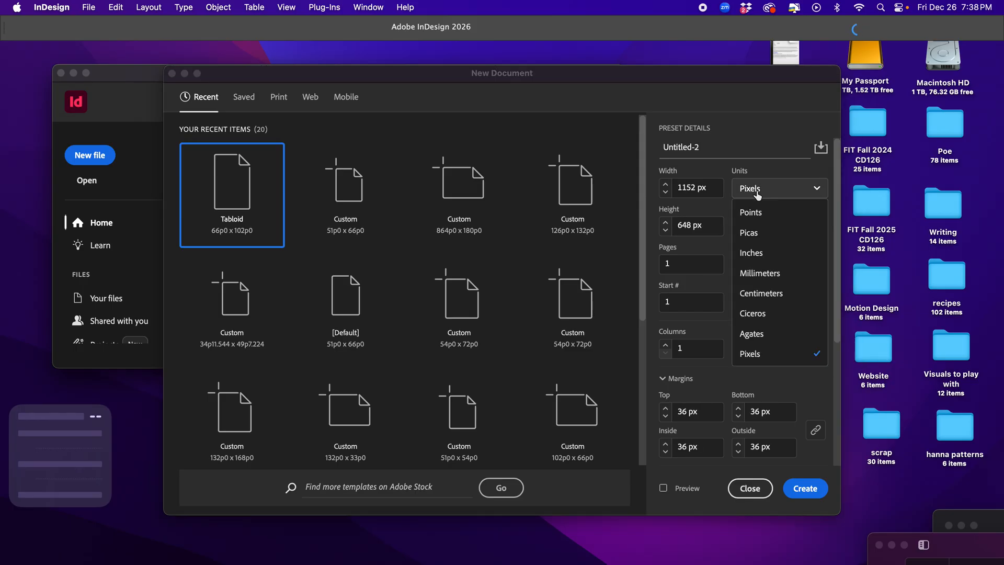
{"action": "left_click", "coordinate": [759, 256]}
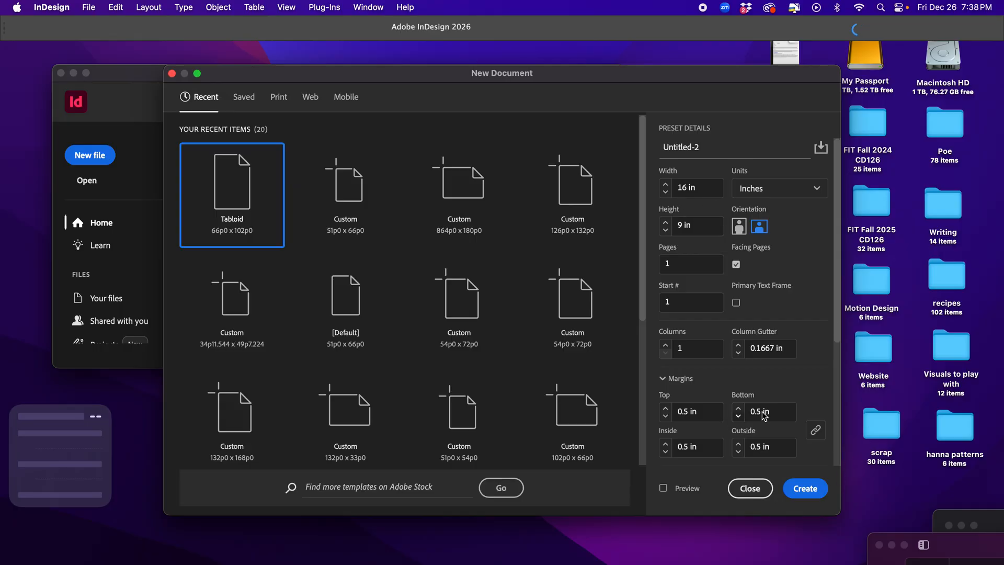
Create the document and move the floating panel groups aside, bringing Pages to the front
{"action": "left_click", "coordinate": [806, 489]}
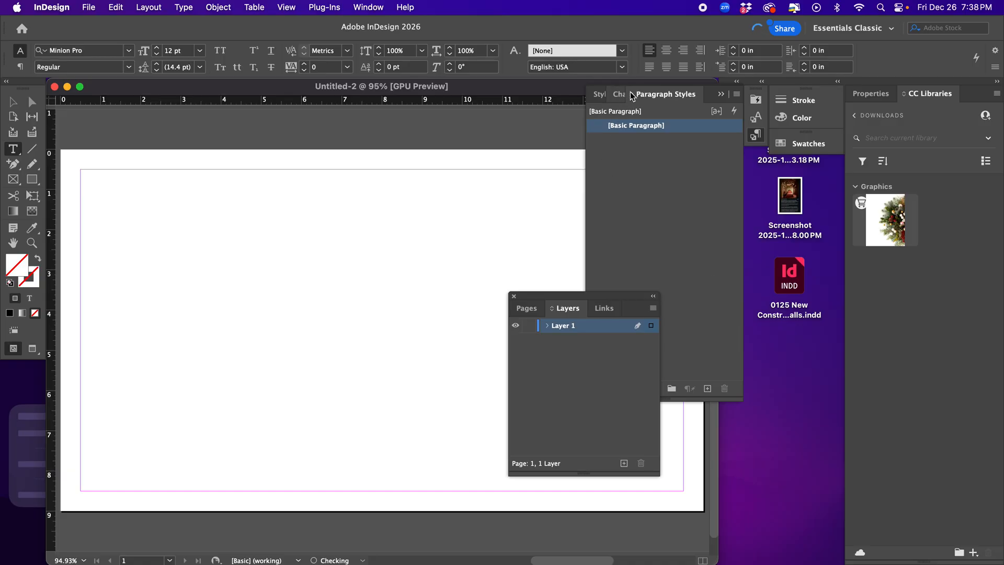
{"action": "left_click_drag", "start_coordinate": [690, 94], "coordinate": [851, 471]}
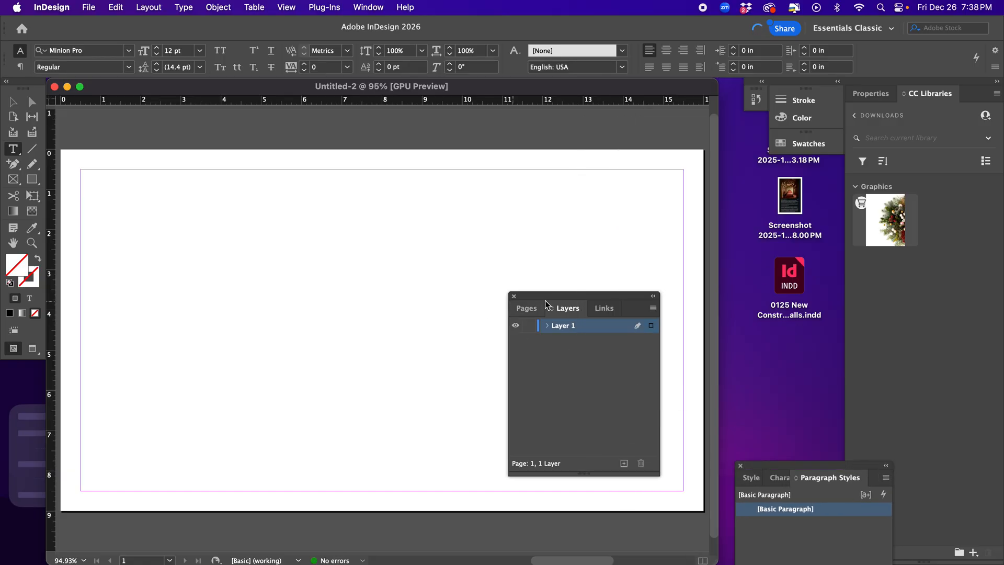
{"action": "left_click_drag", "start_coordinate": [544, 307], "coordinate": [622, 138]}
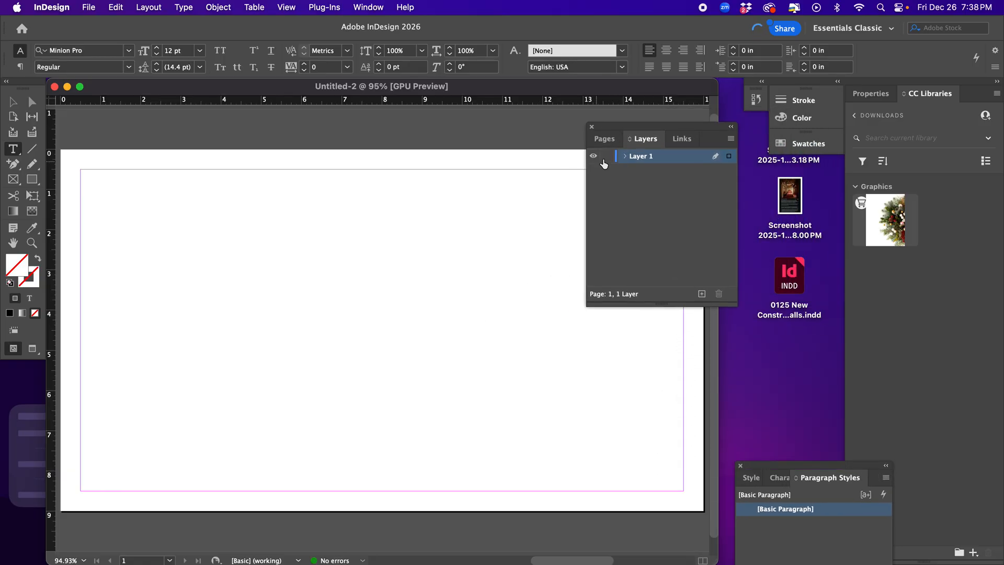
{"action": "left_click", "coordinate": [604, 138]}
{"action": "left_click", "coordinate": [669, 351]}
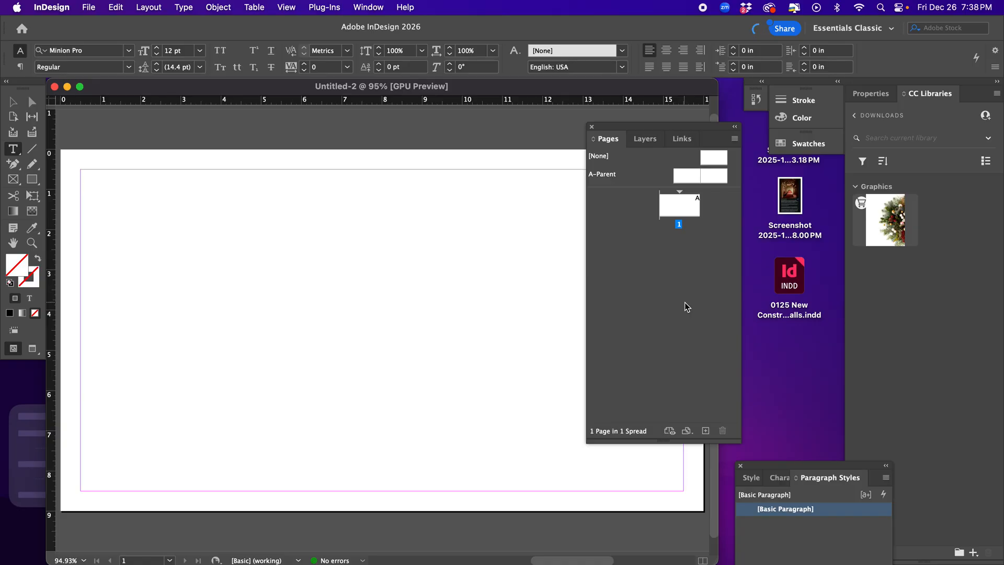
Turn off facing pages in the document setup
{"action": "left_click", "coordinate": [89, 7]}
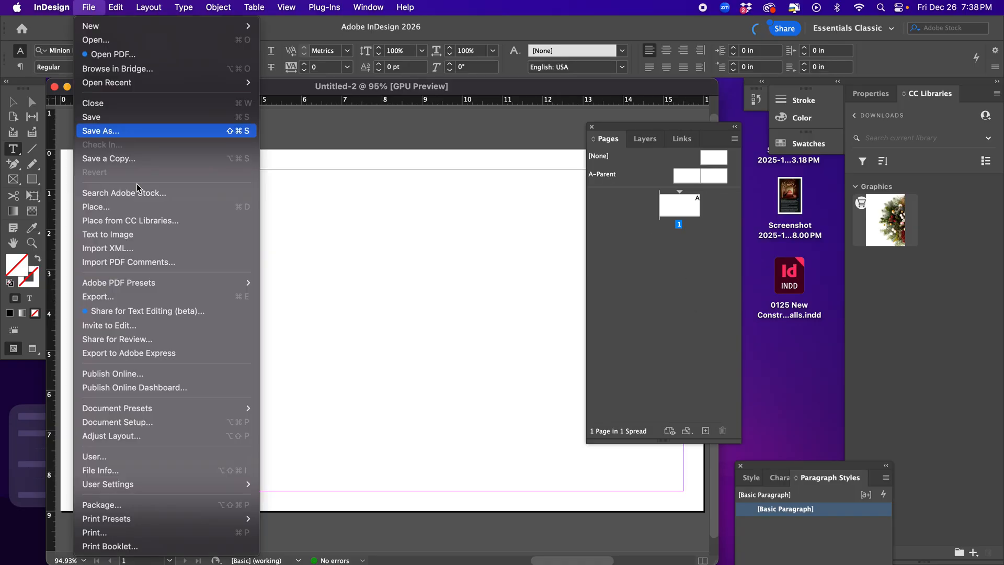
{"action": "left_click", "coordinate": [115, 424]}
{"action": "left_click", "coordinate": [516, 147]}
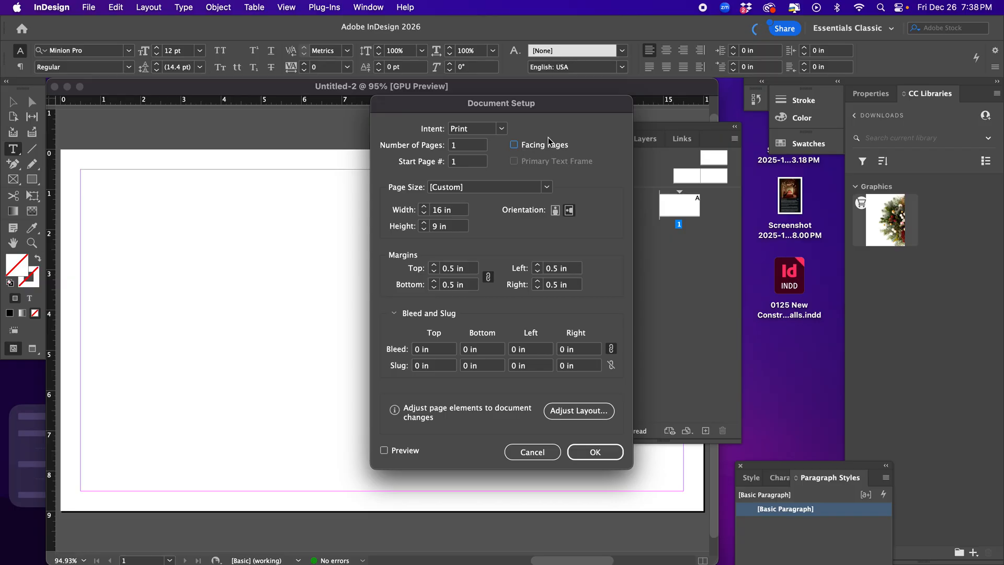
{"action": "left_click", "coordinate": [579, 453]}
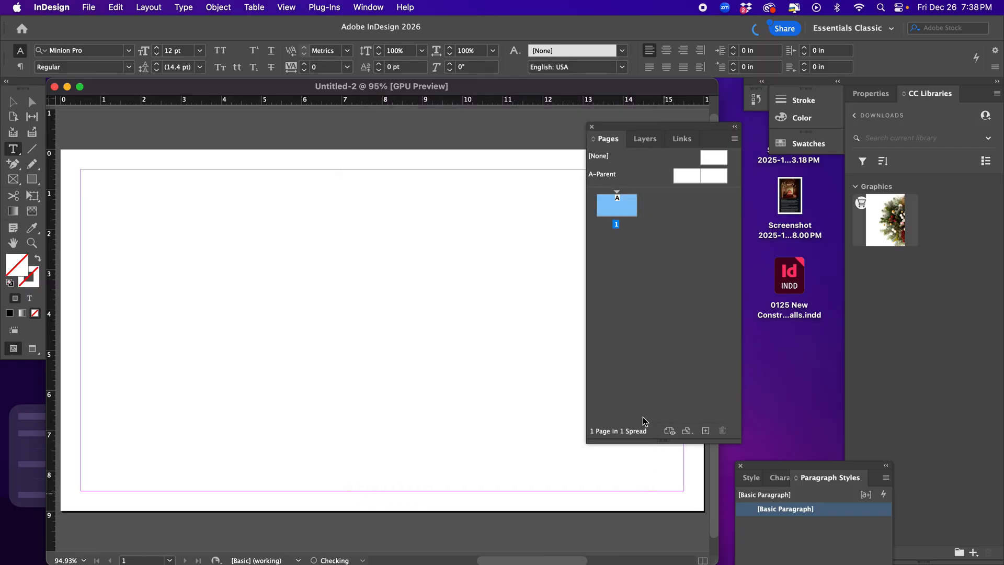
{"action": "left_click", "coordinate": [616, 243]}
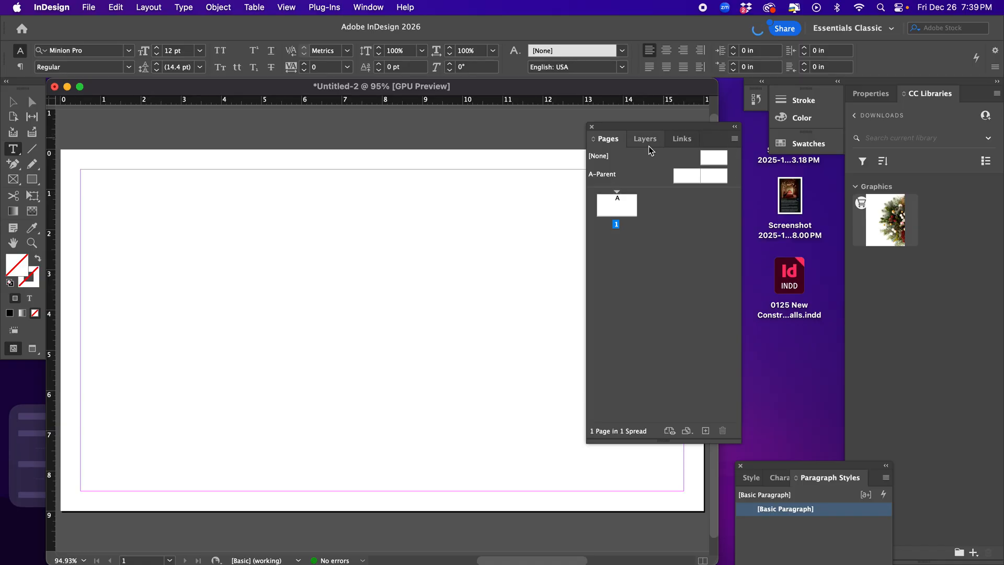
Delete the first page of the A-Parent spread so that the parent is a single page
{"action": "left_click", "coordinate": [686, 179]}
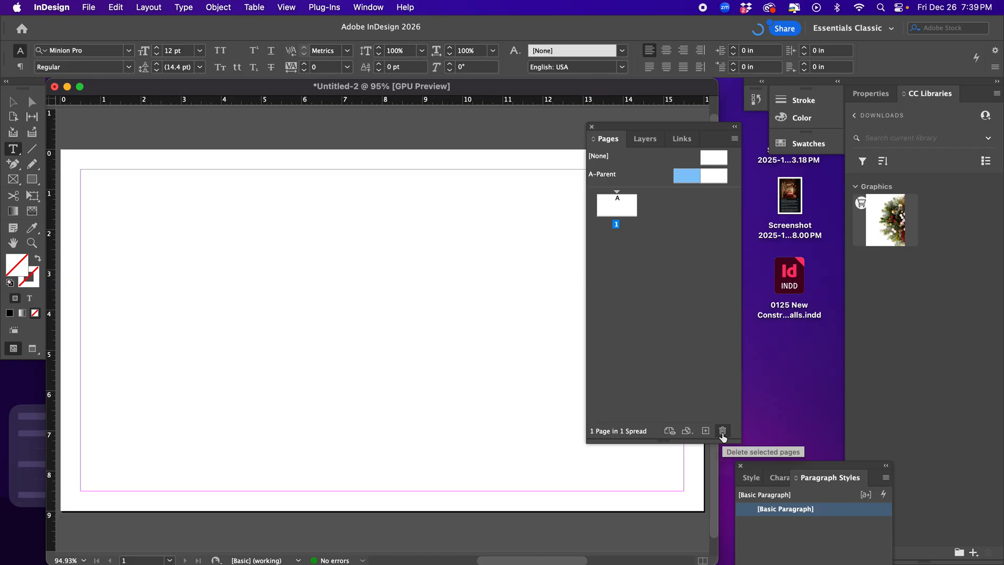
{"action": "left_click", "coordinate": [722, 432]}
{"action": "left_click", "coordinate": [592, 303]}
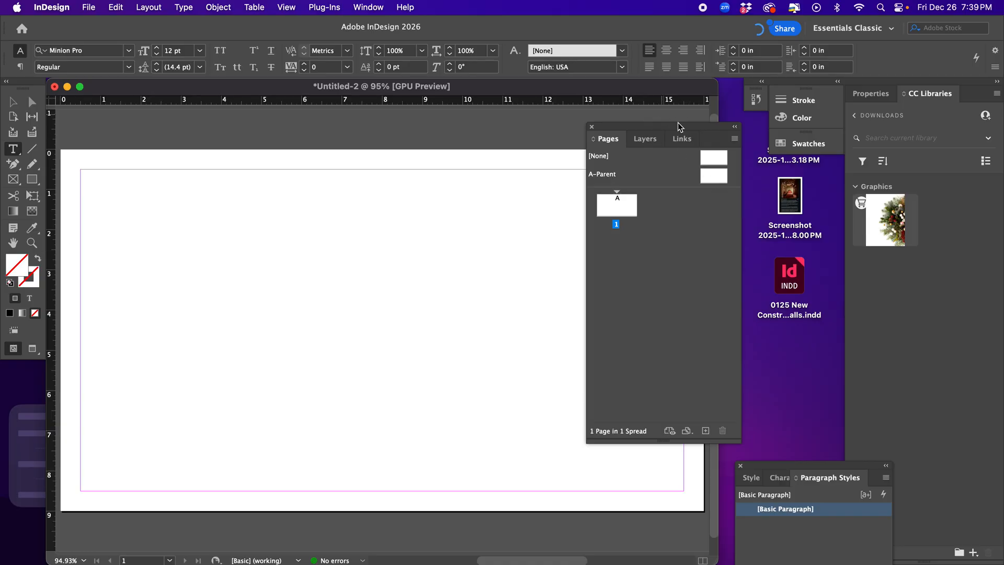
Enlarge the parent section of the Pages panel and open the A-Parent page for editing
{"action": "left_click_drag", "start_coordinate": [679, 127], "coordinate": [661, 115]}
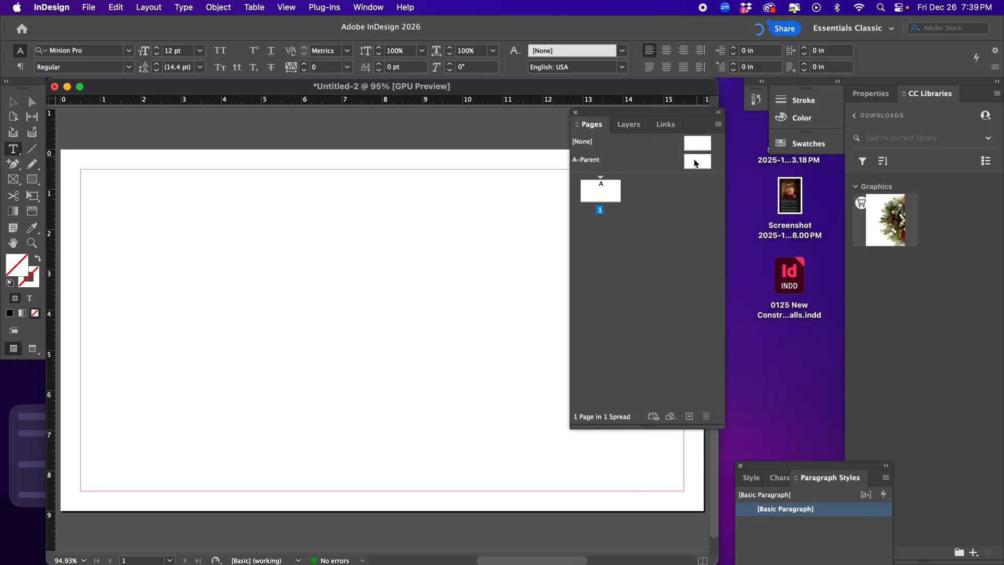
{"action": "left_click_drag", "start_coordinate": [651, 173], "coordinate": [655, 197]}
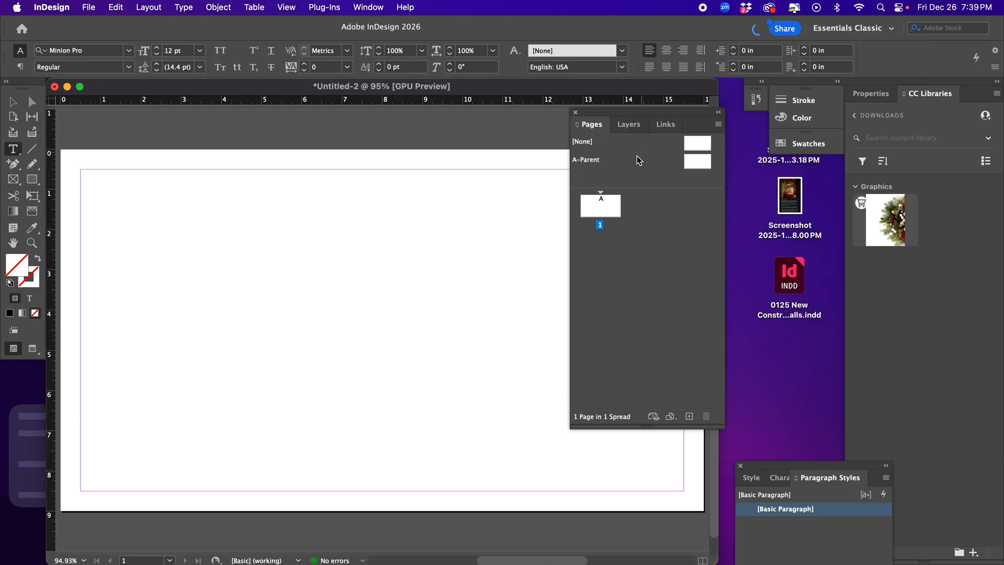
{"action": "left_click", "coordinate": [696, 161]}
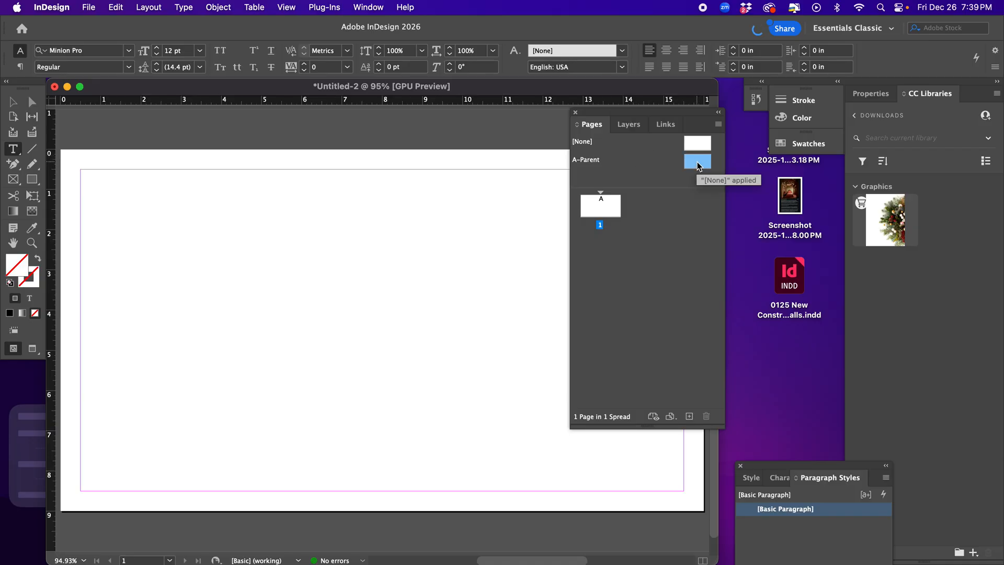
{"action": "double_click", "coordinate": [699, 164]}
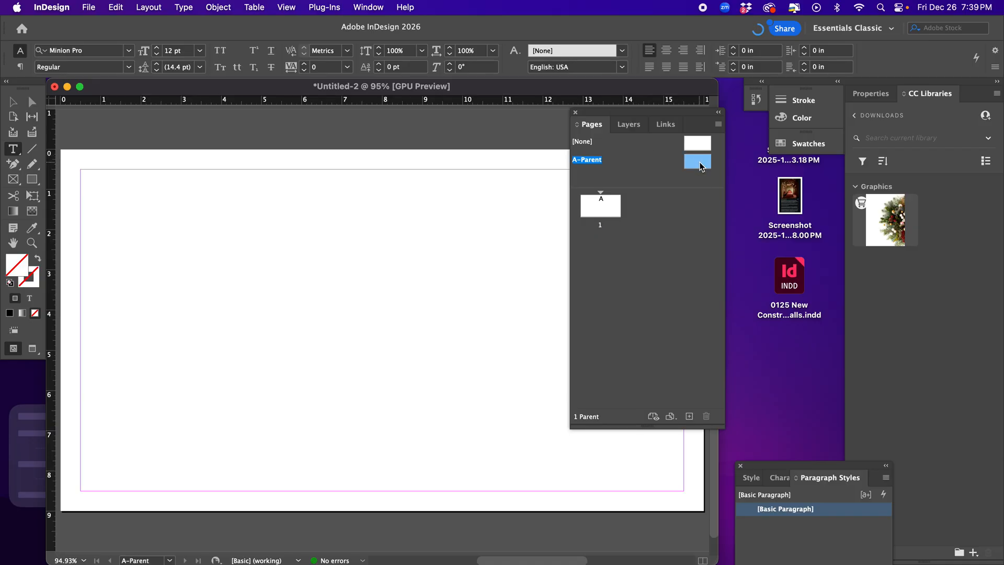
Separate Swatches, Layers, Links and Pages into individual floating panels, keeping Pages beside the document
{"action": "left_click_drag", "start_coordinate": [628, 124], "coordinate": [806, 170]}
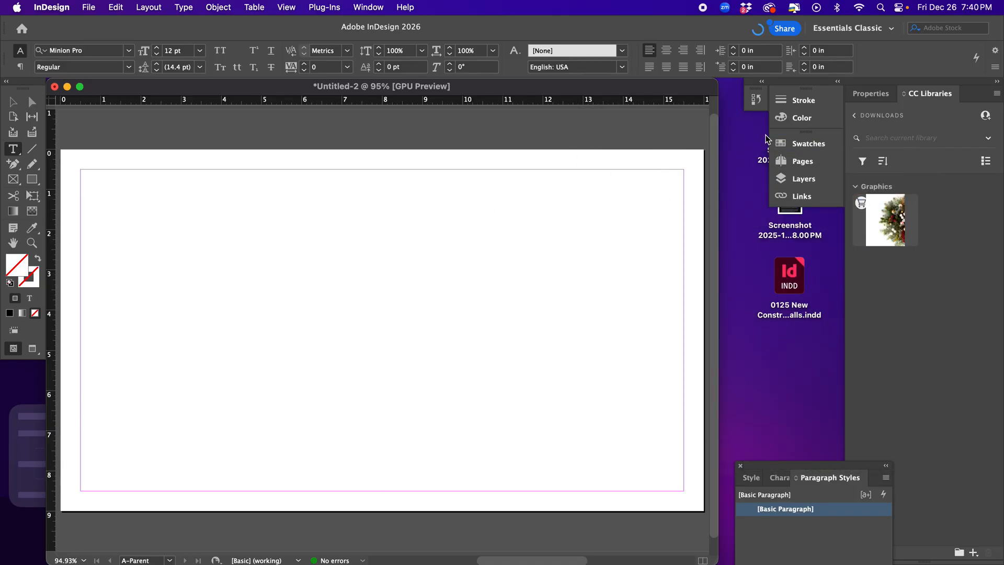
{"action": "left_click", "coordinate": [791, 161]}
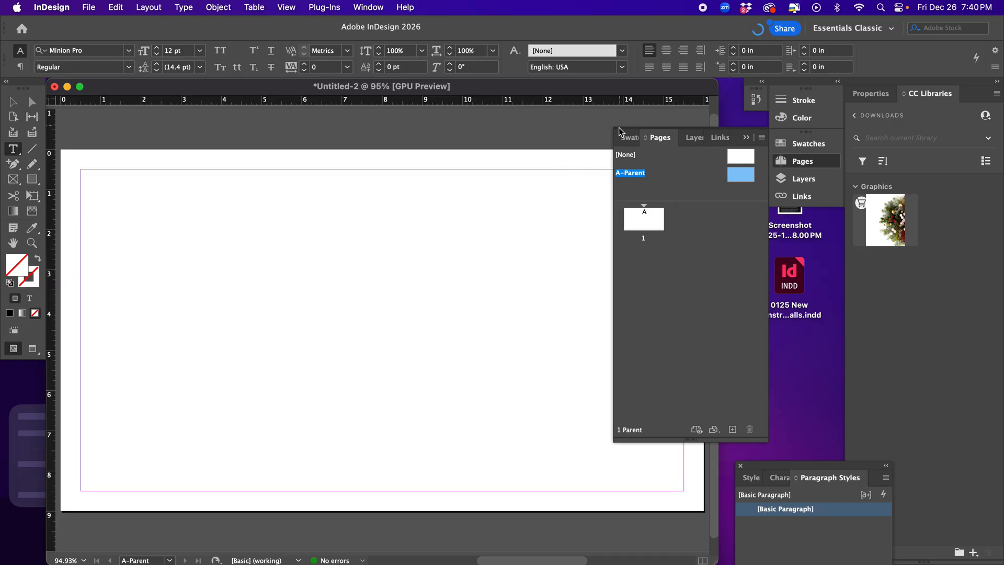
{"action": "left_click_drag", "start_coordinate": [625, 137], "coordinate": [683, 259]}
{"action": "left_click_drag", "start_coordinate": [653, 139], "coordinate": [935, 263]}
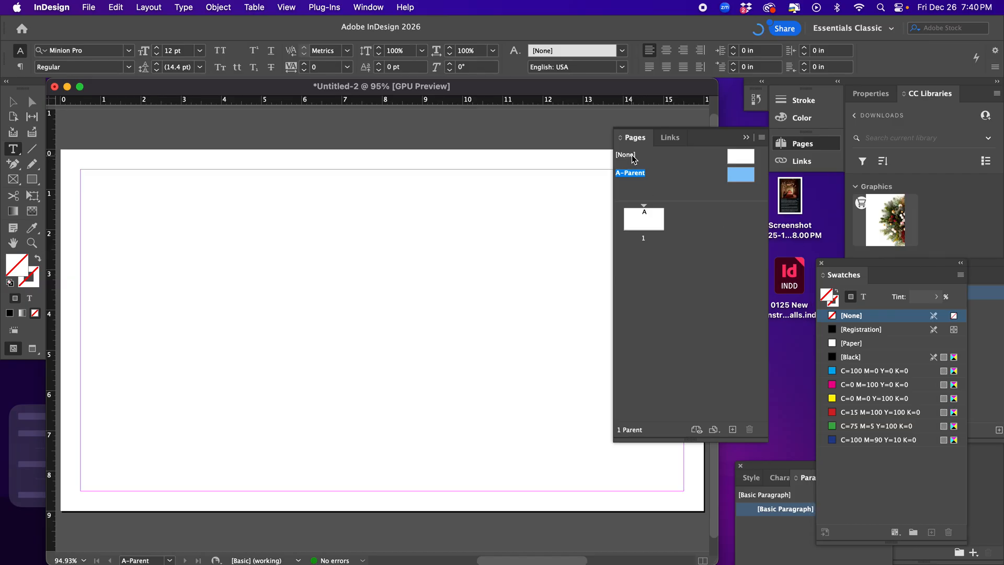
{"action": "left_click_drag", "start_coordinate": [671, 139], "coordinate": [919, 218]}
{"action": "left_click_drag", "start_coordinate": [682, 137], "coordinate": [730, 212]}
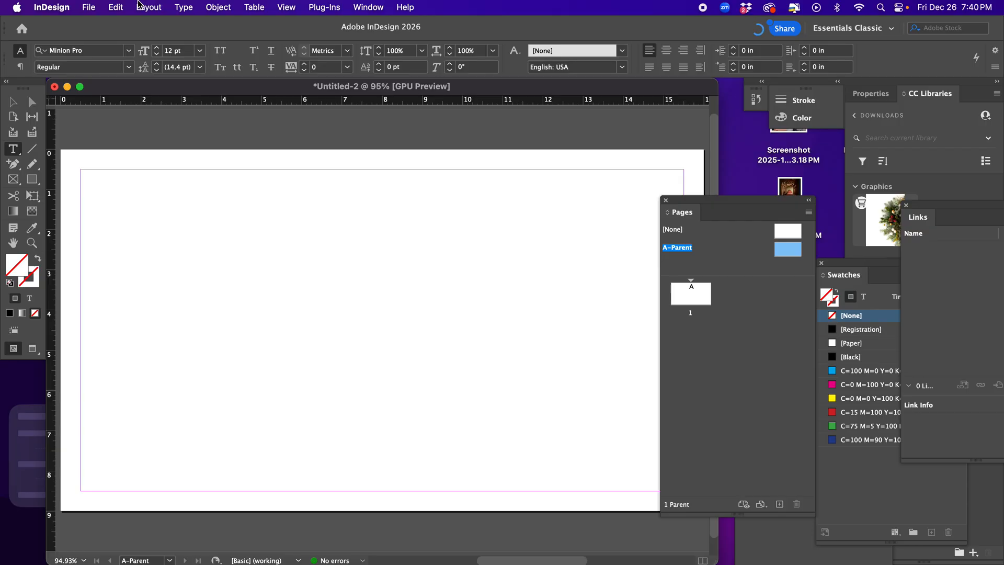
{"action": "left_click", "coordinate": [143, 7]}
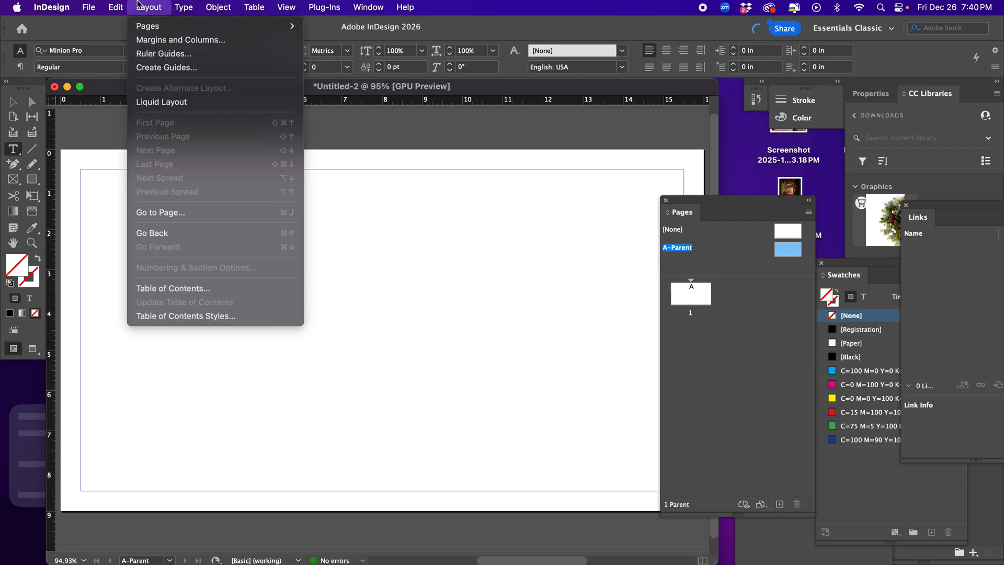
{"action": "left_click", "coordinate": [147, 68]}
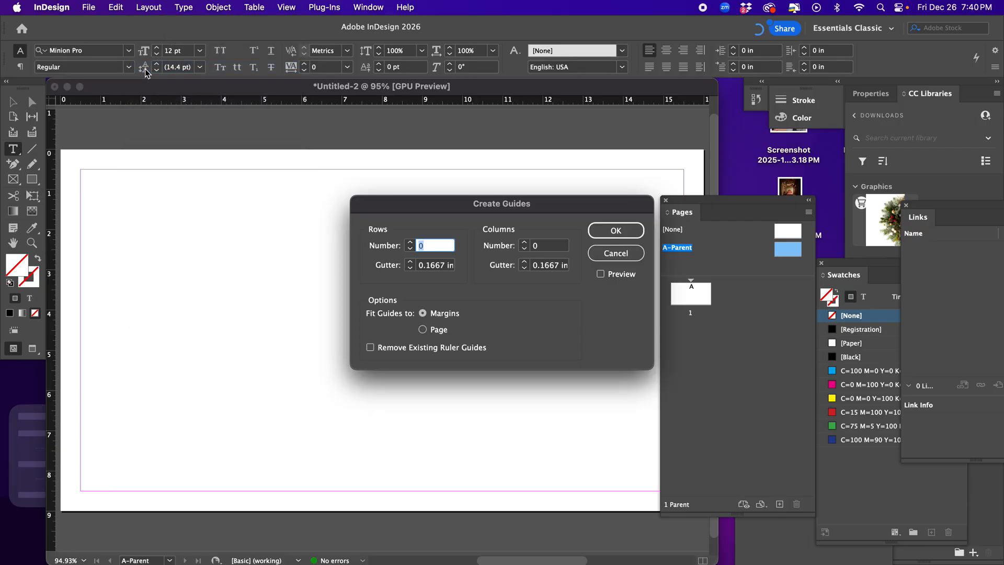
{"action": "left_click", "coordinate": [606, 252]}
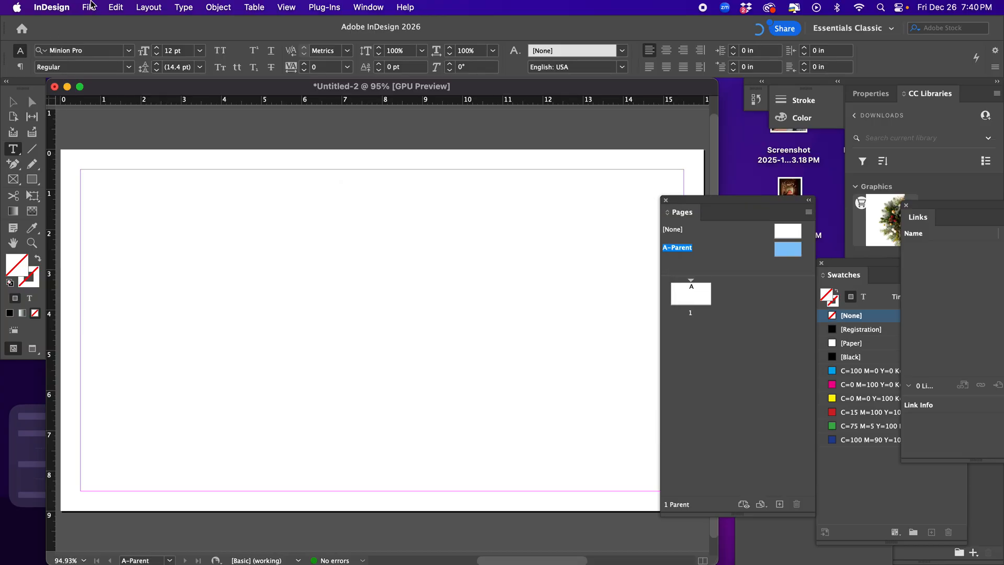
Set all four margins of the A-Parent page to 1 in
{"action": "left_click", "coordinate": [148, 7]}
{"action": "left_click", "coordinate": [150, 47]}
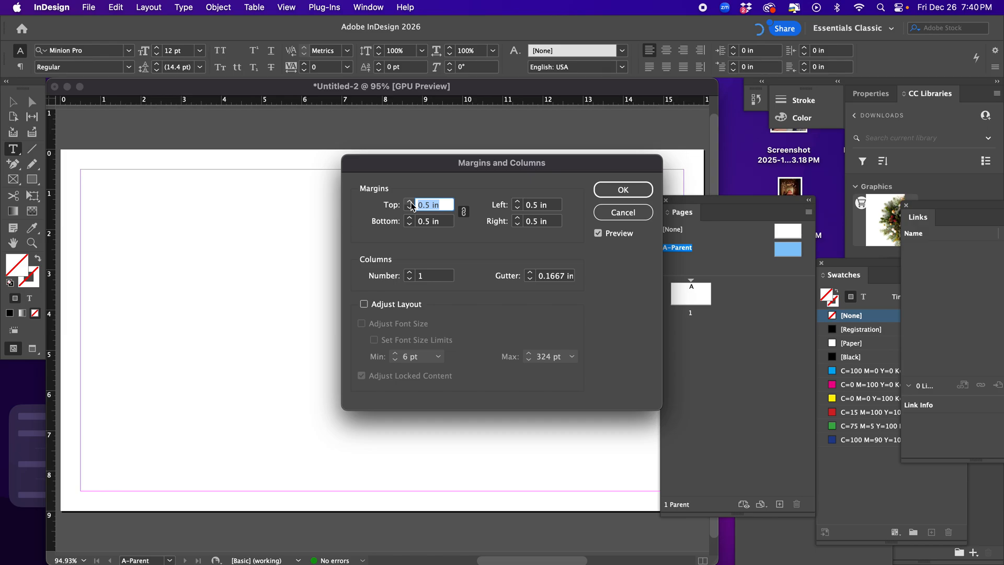
{"action": "type", "text": "1"}
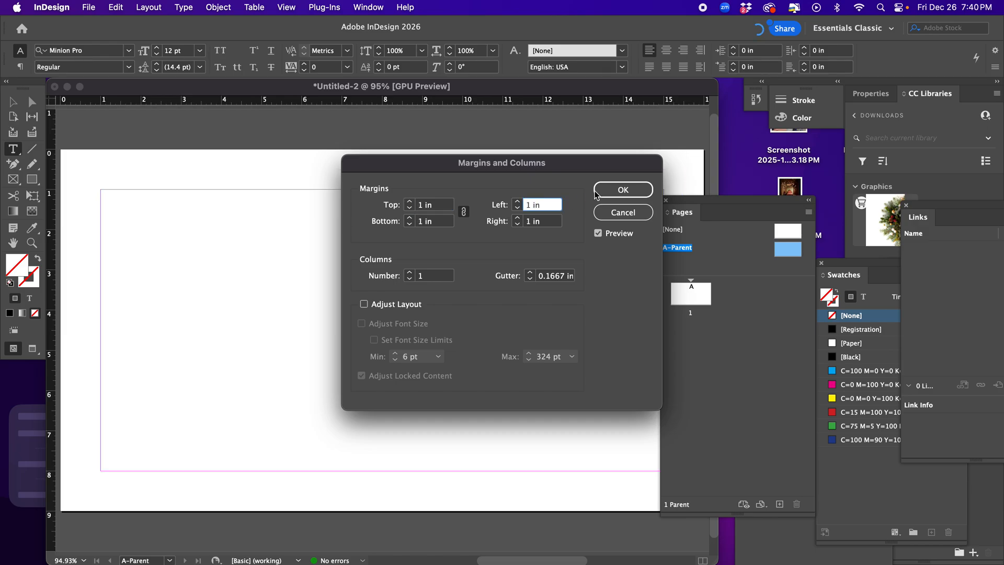
{"action": "left_click", "coordinate": [635, 191]}
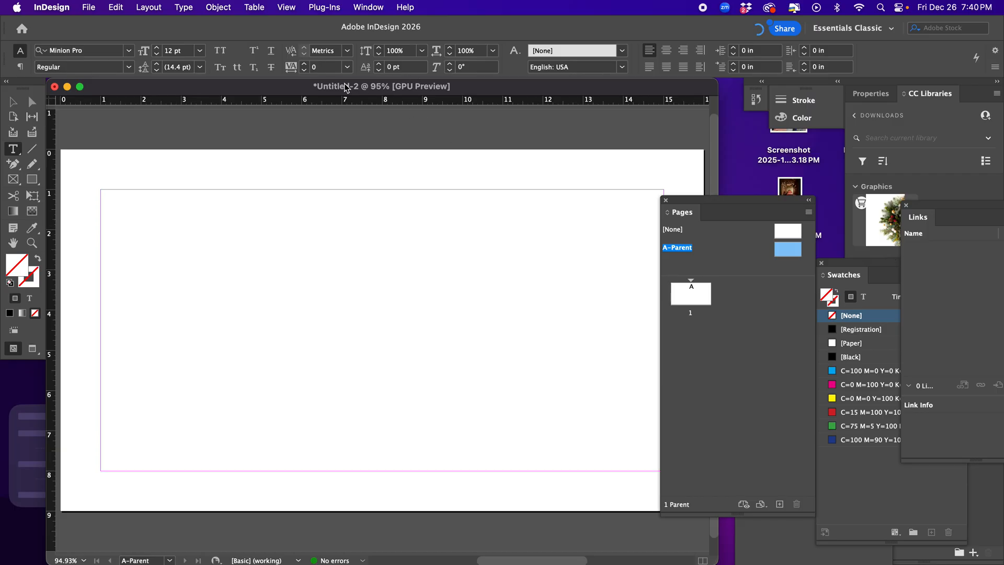
Start creating guides on the A-Parent page with 4 rows and 6 columns
{"action": "left_click", "coordinate": [147, 6]}
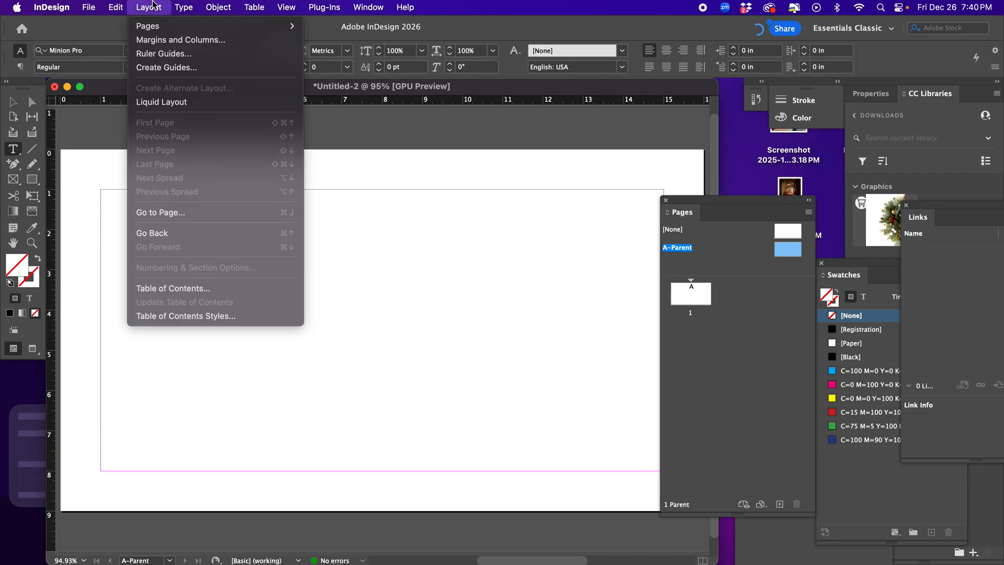
{"action": "left_click", "coordinate": [177, 69]}
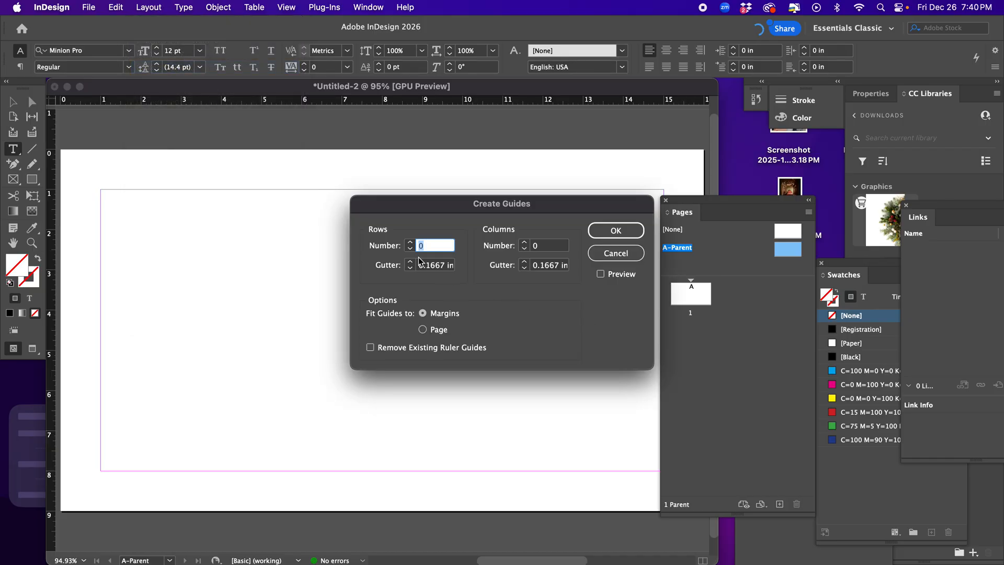
{"action": "left_click", "coordinate": [552, 246]}
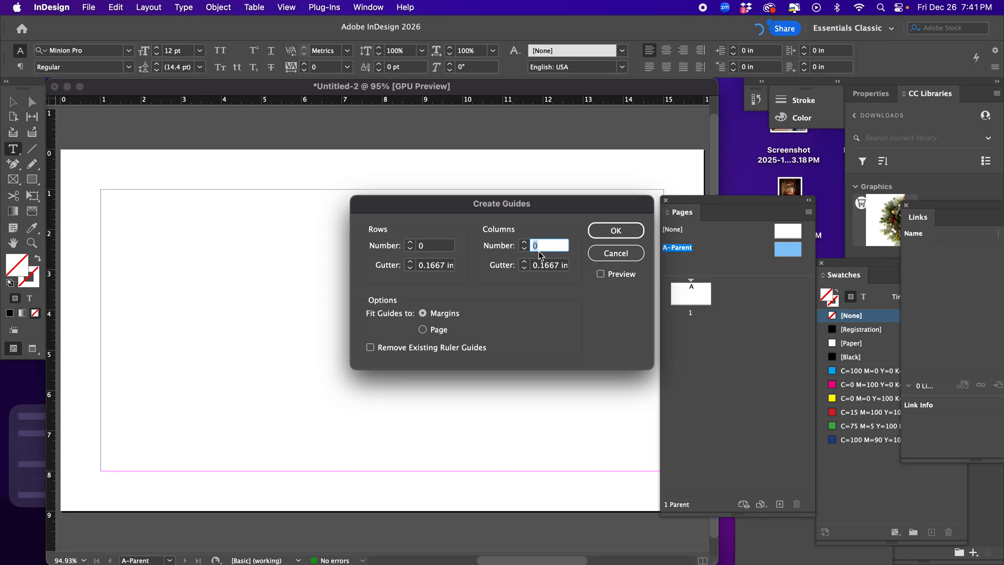
{"action": "type", "text": "6"}
{"action": "left_click", "coordinate": [433, 246]}
{"action": "type", "text": "4"}
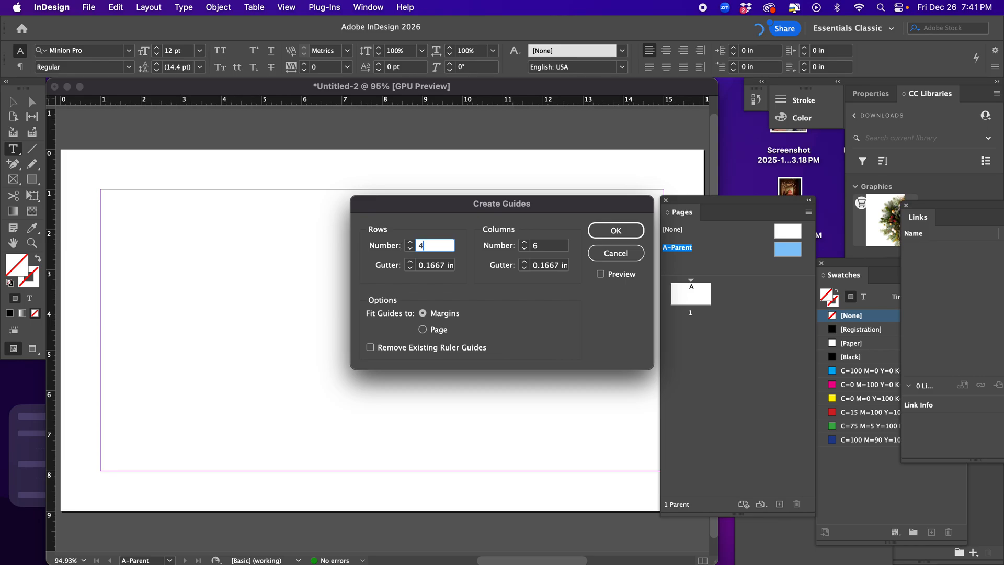
Set the row and column gutters to 1p6 (0.25 in), enable removal of existing ruler guides, and create the guides
{"action": "left_click", "coordinate": [541, 267]}
{"action": "triple_click", "coordinate": [541, 268]}
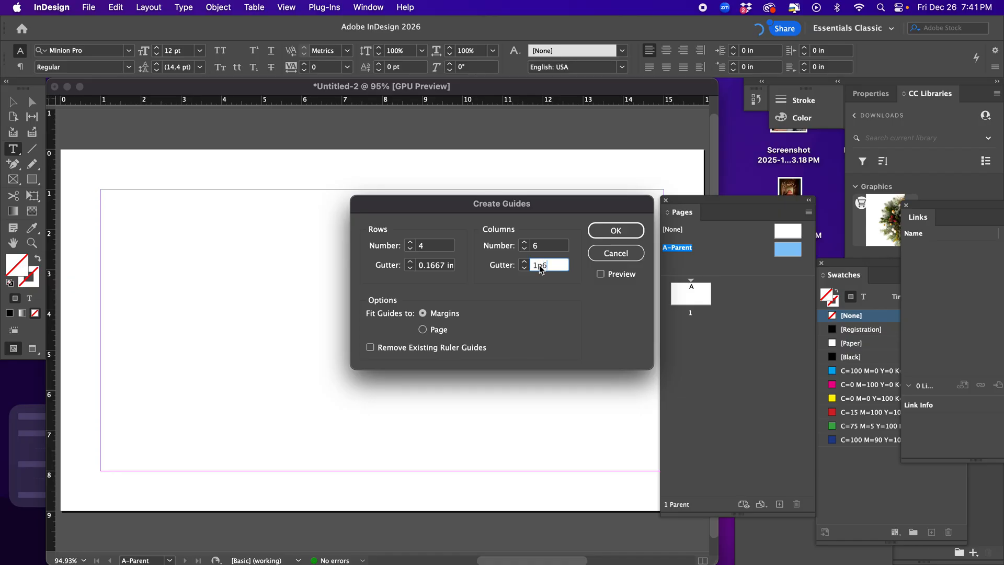
{"action": "left_click", "coordinate": [442, 267]}
{"action": "triple_click", "coordinate": [442, 268]}
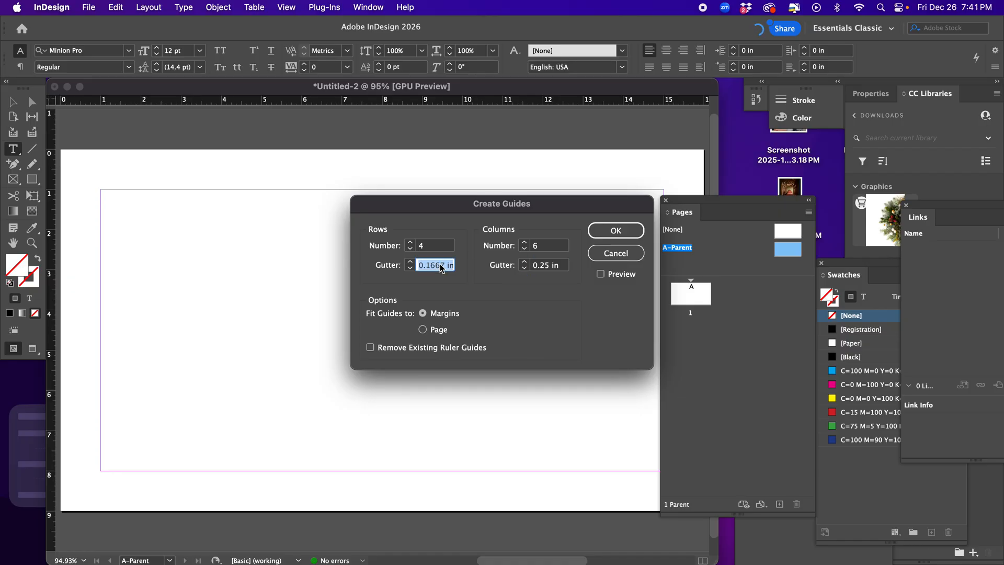
{"action": "type", "text": "1p6"}
{"action": "left_click", "coordinate": [381, 351]}
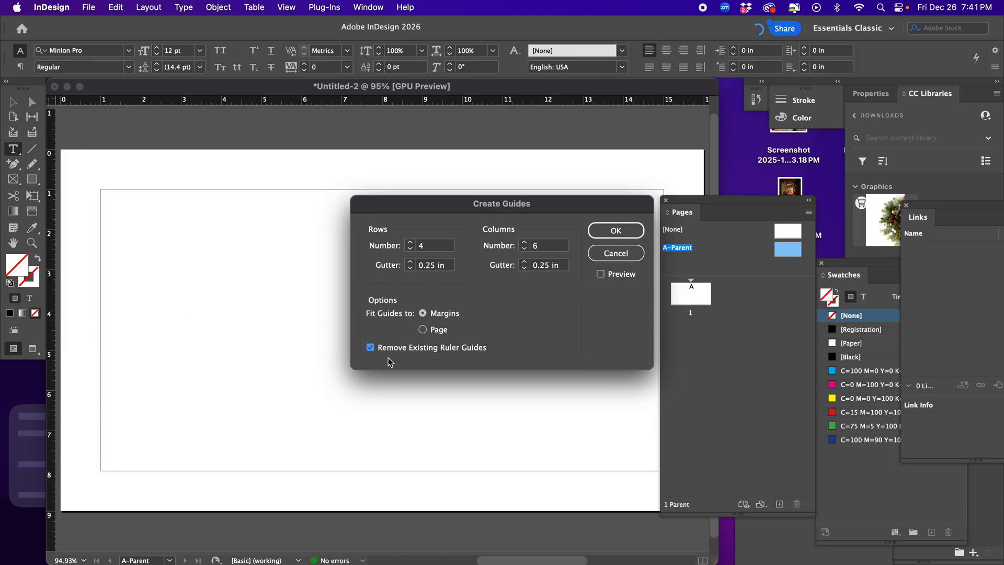
{"action": "left_click", "coordinate": [611, 241]}
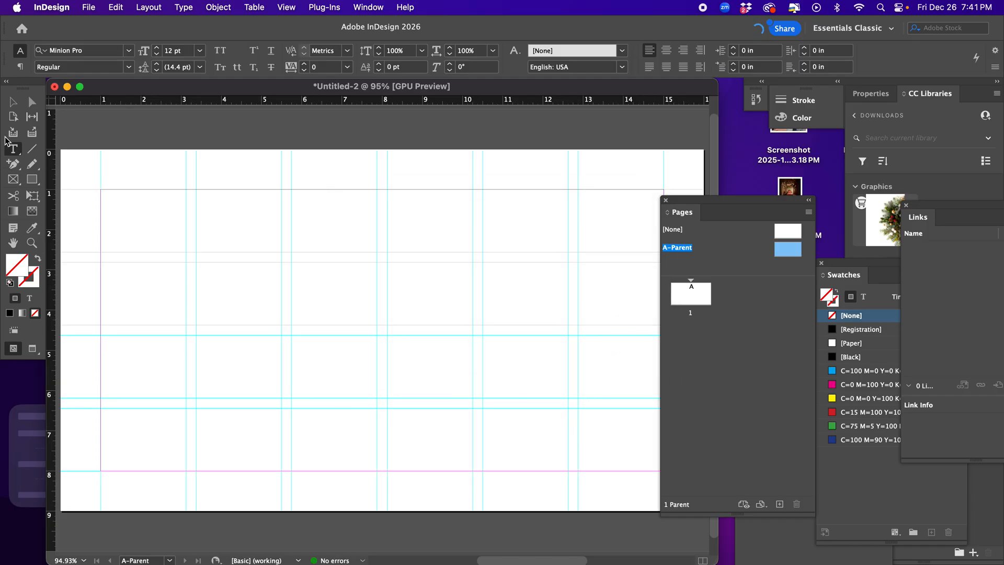
Move the Pages panel clear of the margin area and add a text frame about 6 in wide above the top margin containing the designer's full name
{"action": "left_click", "coordinate": [13, 102]}
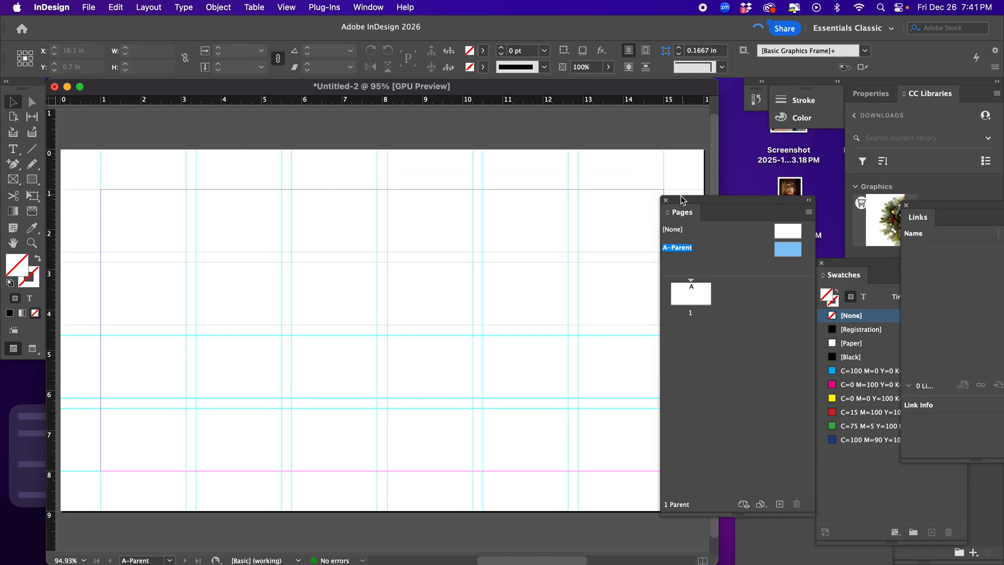
{"action": "left_click_drag", "start_coordinate": [682, 202], "coordinate": [709, 152]}
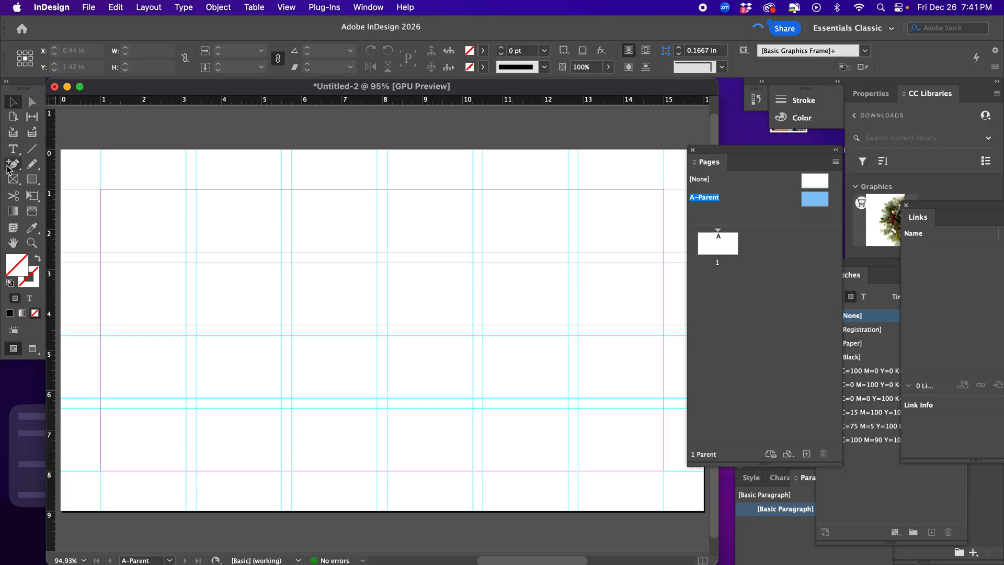
{"action": "left_click", "coordinate": [13, 149]}
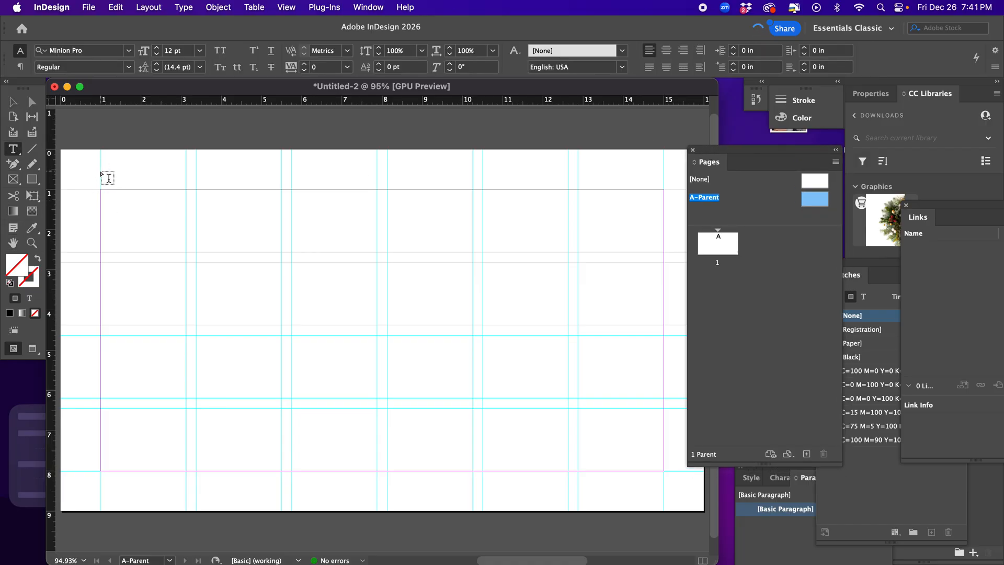
{"action": "left_click_drag", "start_coordinate": [102, 172], "coordinate": [337, 184]}
{"action": "type", "text": "Kristine Dikeman"}
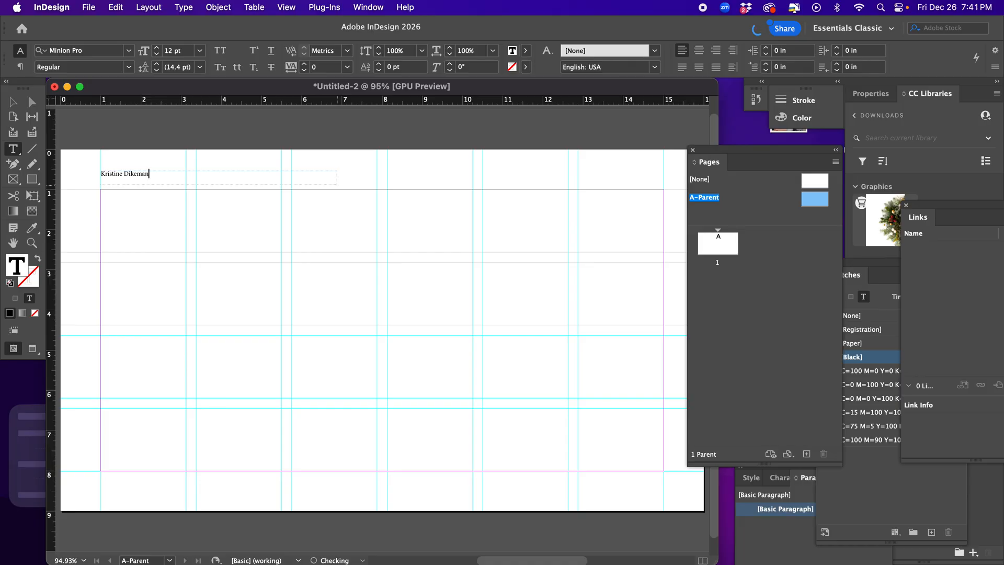
Format the name in the header frame as Adobe Caslon Pro Bold at 19 pt
{"action": "key", "text": "super+a"}
{"action": "triple_click", "coordinate": [103, 52]}
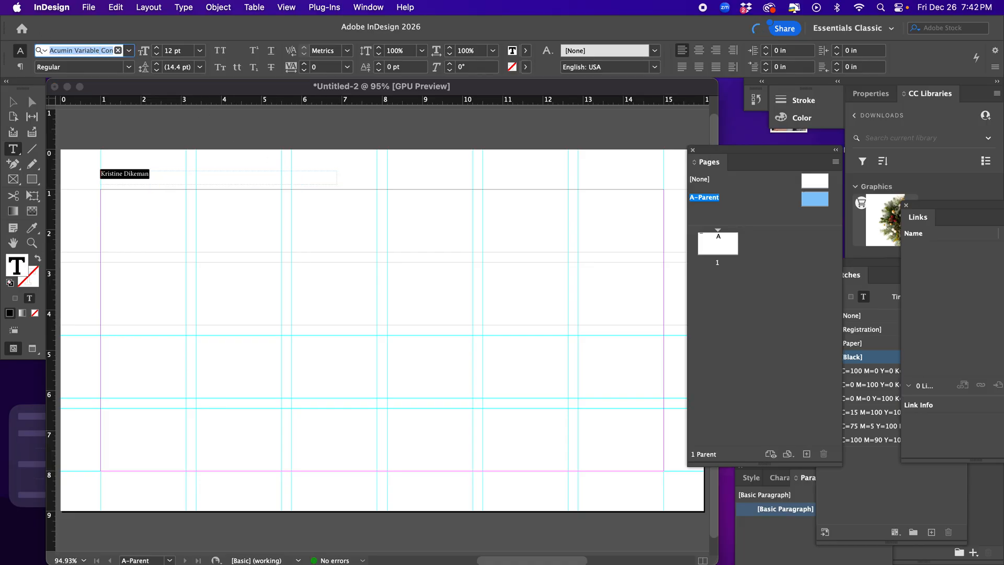
{"action": "type", "text": "cas"}
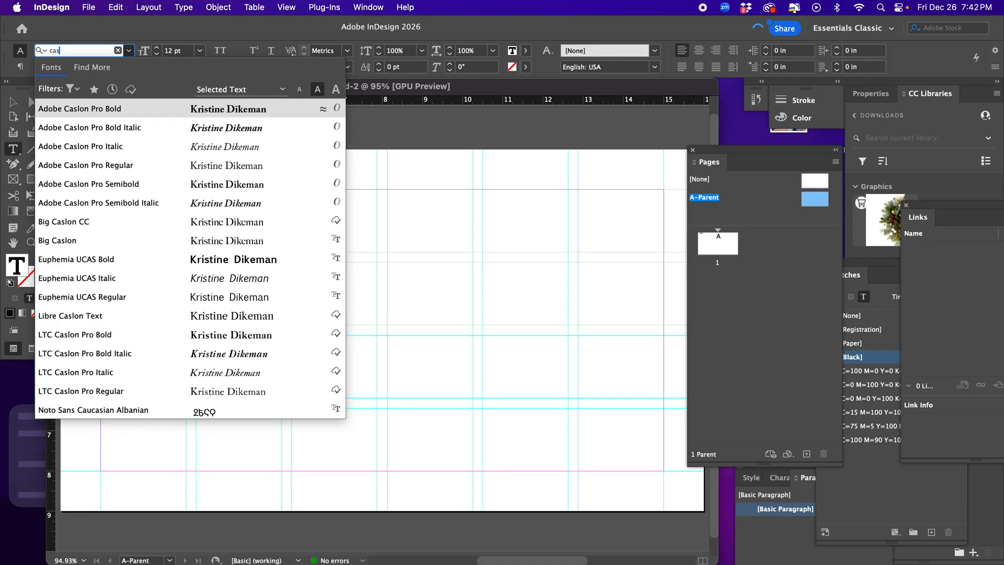
{"action": "left_click", "coordinate": [67, 110]}
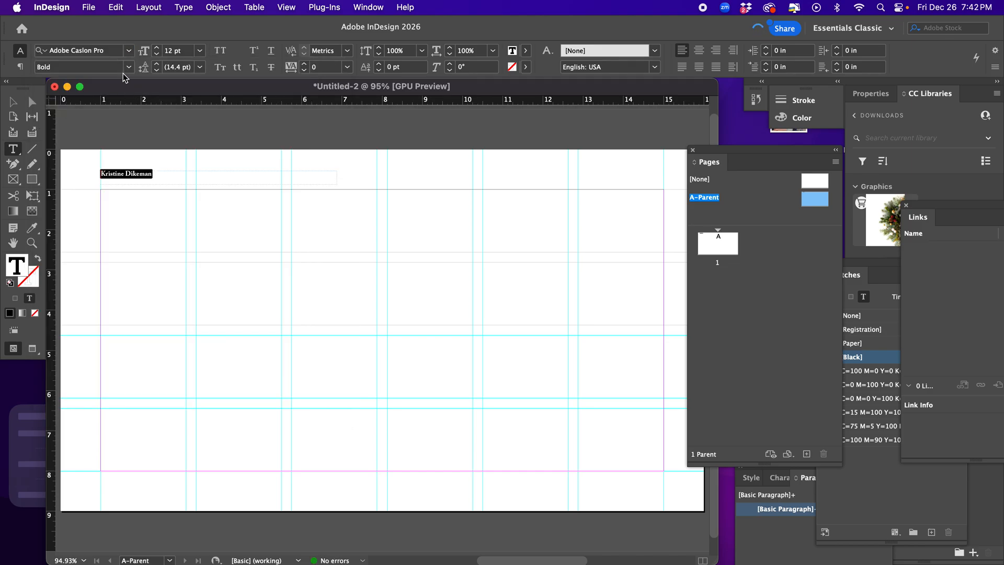
{"action": "left_click", "coordinate": [156, 48]}
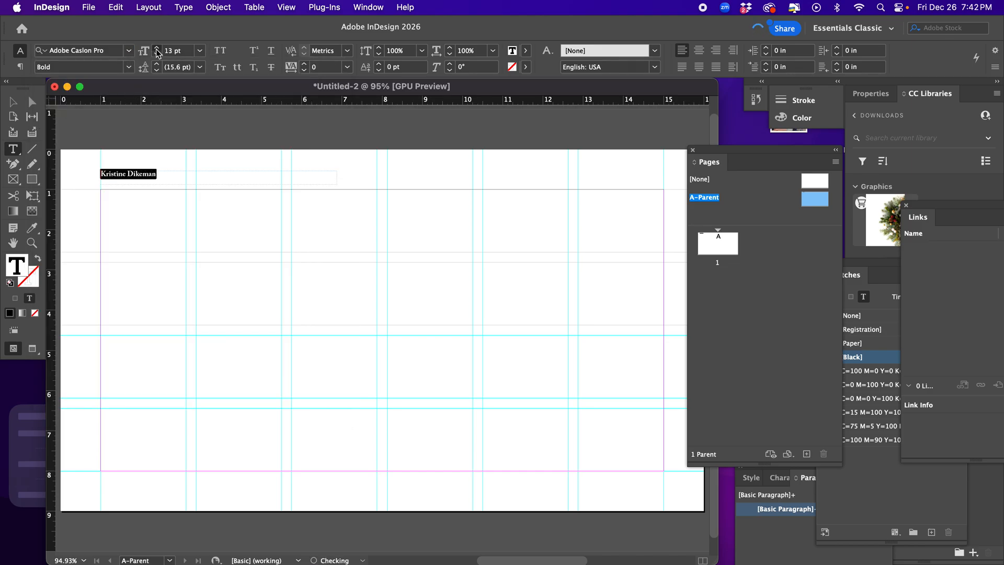
{"action": "left_click", "coordinate": [156, 49]}
{"action": "left_click", "coordinate": [155, 49]}
{"action": "left_click", "coordinate": [156, 49]}
{"action": "left_click", "coordinate": [156, 49]}
{"action": "left_click", "coordinate": [156, 48]}
{"action": "left_click", "coordinate": [156, 49]}
{"action": "left_click", "coordinate": [149, 175]}
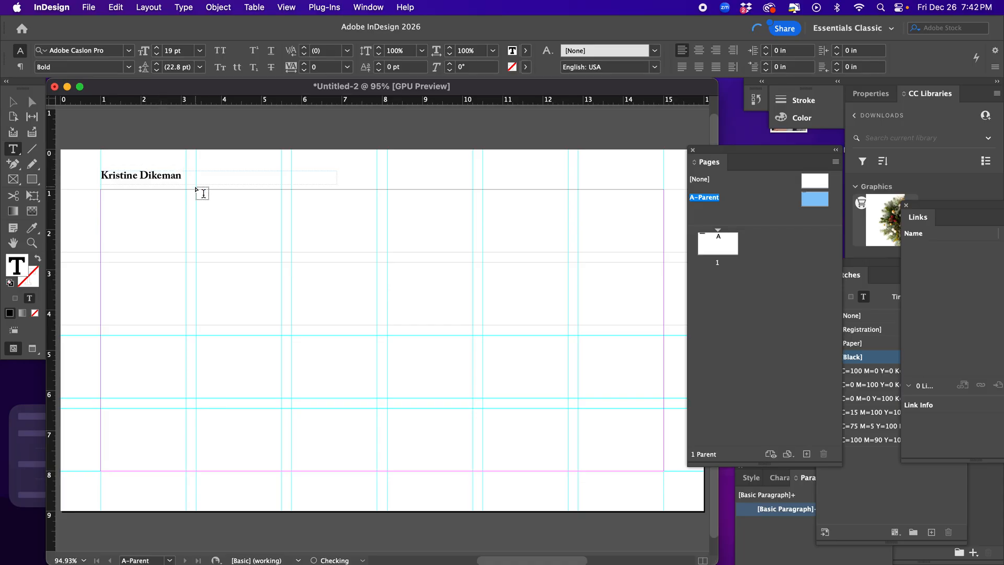
Change the header name's font style to Regular
{"action": "left_click", "coordinate": [13, 102]}
{"action": "double_click", "coordinate": [252, 181]}
{"action": "double_click", "coordinate": [163, 175]}
{"action": "key", "text": "super+a"}
{"action": "left_click", "coordinate": [128, 67]}
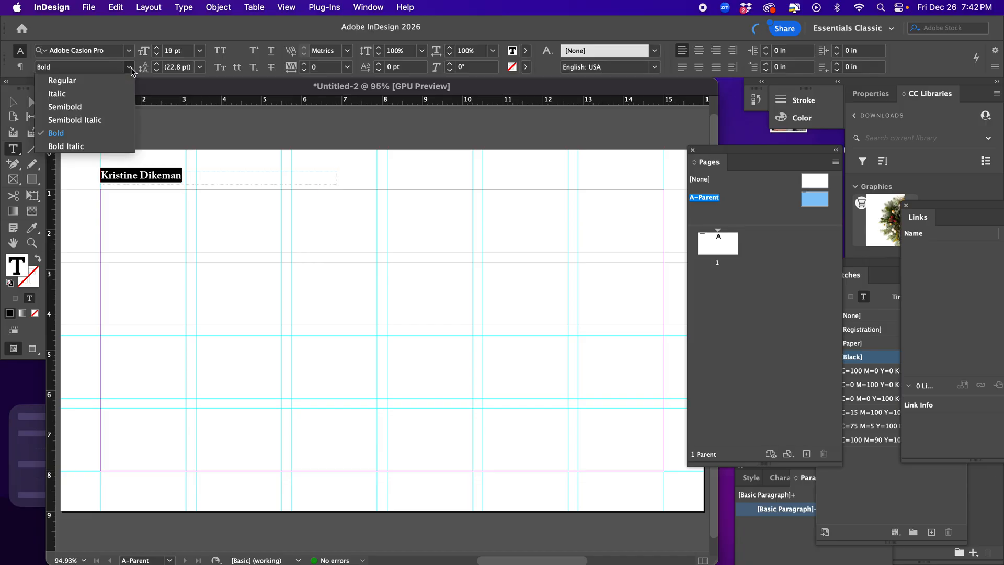
{"action": "left_click", "coordinate": [63, 80]}
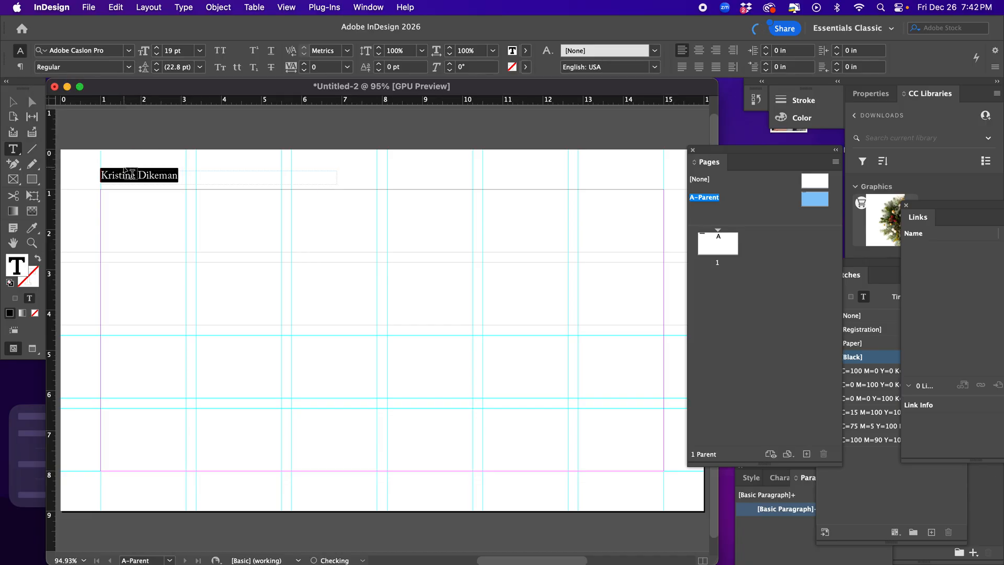
Append a bullet and the word "Portfolio" after the name in the header frame
{"action": "left_click", "coordinate": [185, 171]}
{"action": "left_click", "coordinate": [181, 175]}
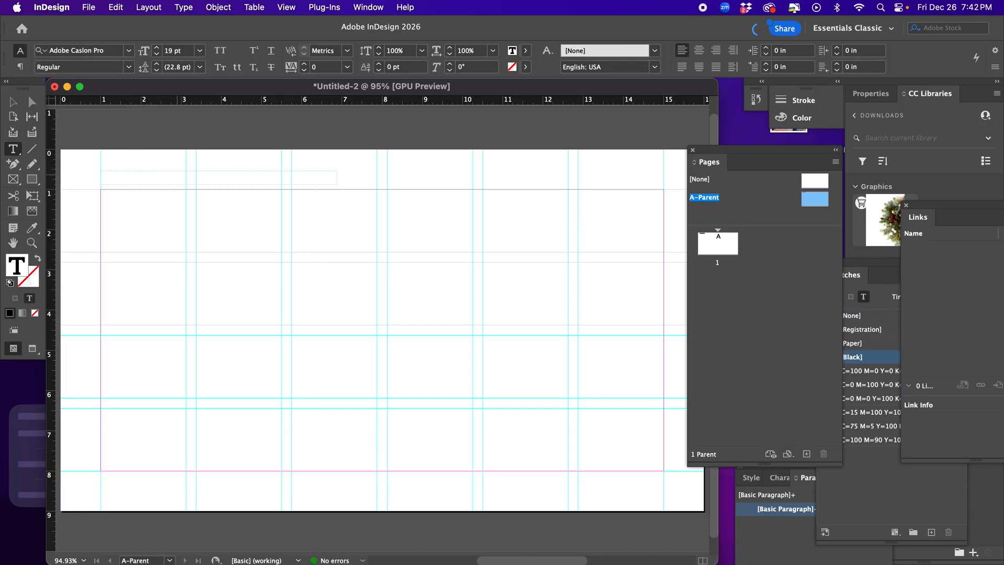
{"action": "type", "text": "•"}
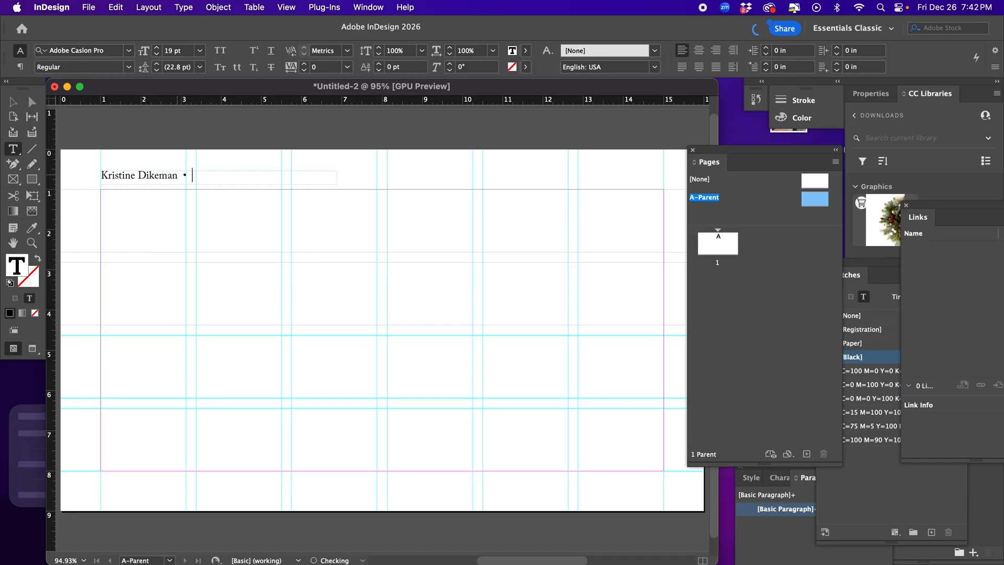
{"action": "type", "text": " Portfolio"}
{"action": "left_click", "coordinate": [14, 102]}
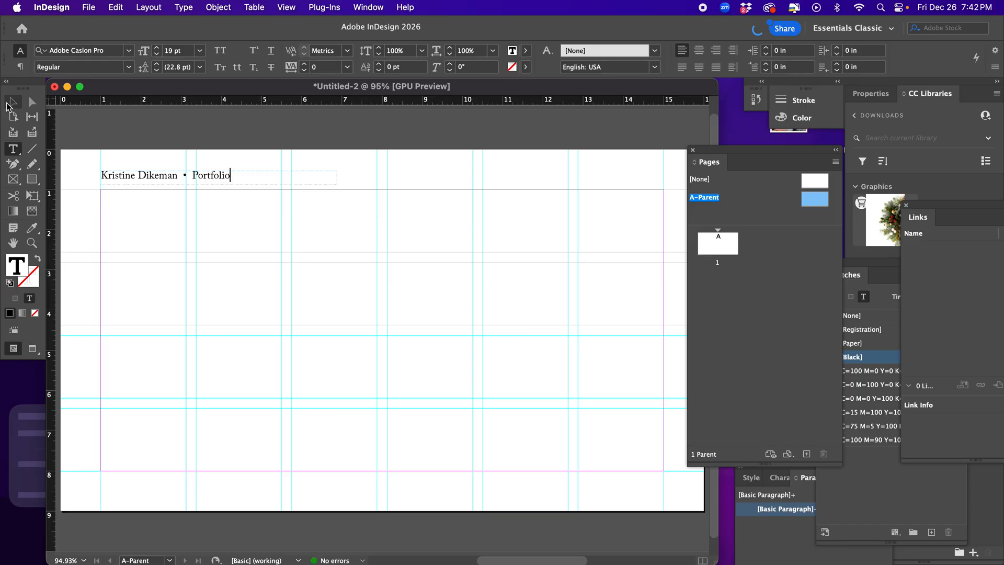
{"action": "left_click", "coordinate": [267, 139]}
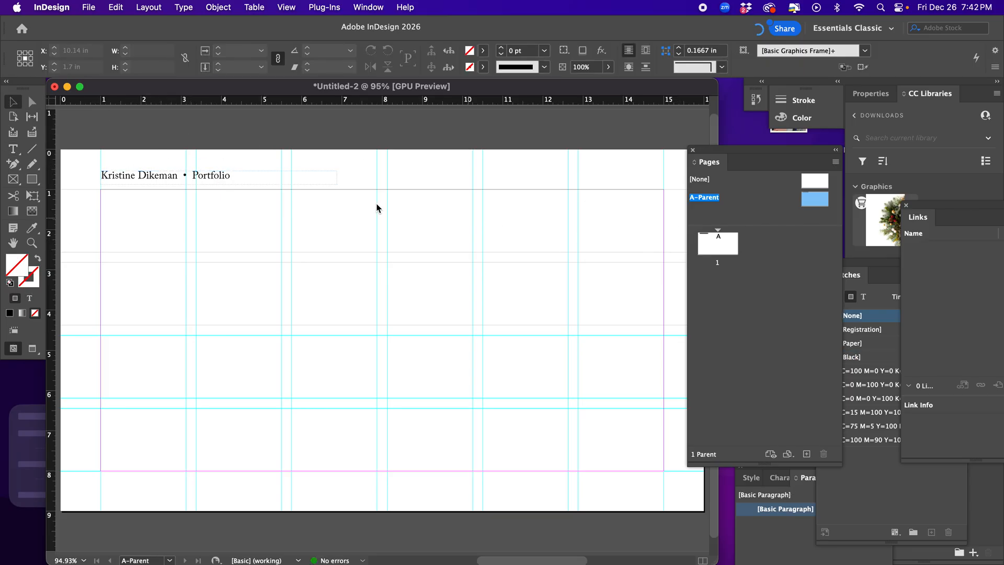
Draw a small text frame above the top margin, ending at the right margin, and insert a Current Page Number marker in it
{"action": "left_click", "coordinate": [13, 150]}
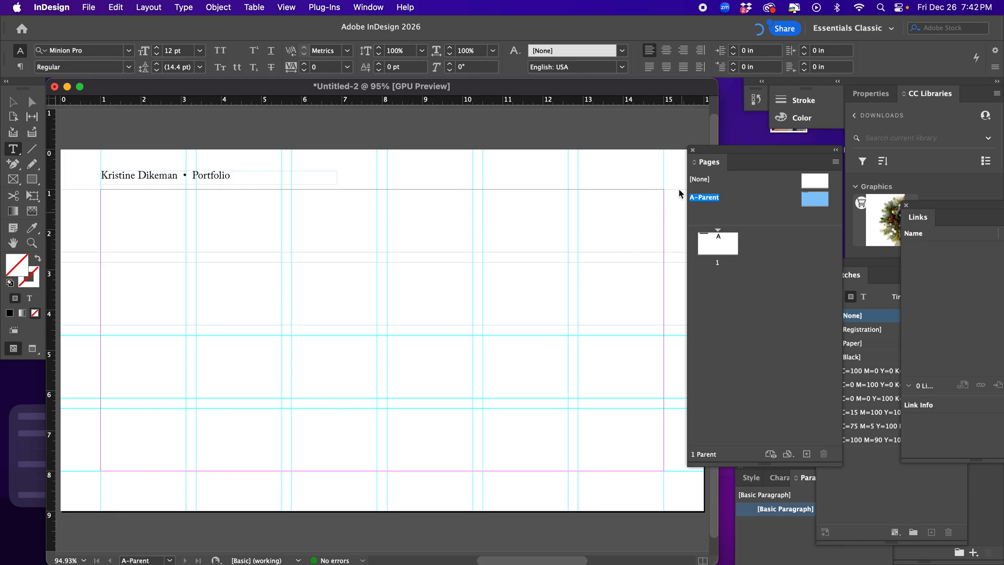
{"action": "left_click_drag", "start_coordinate": [635, 171], "coordinate": [663, 184]}
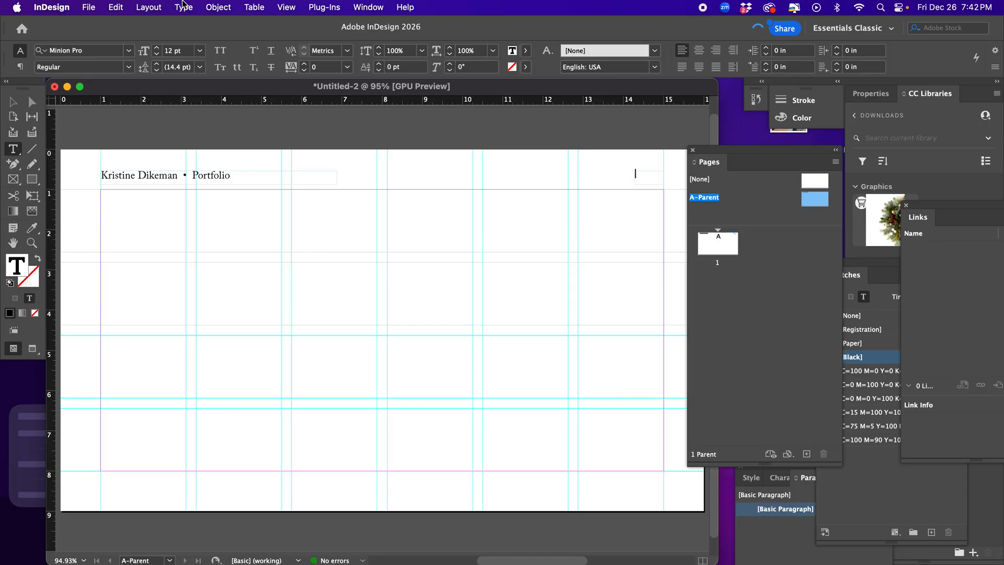
{"action": "left_click", "coordinate": [183, 6]}
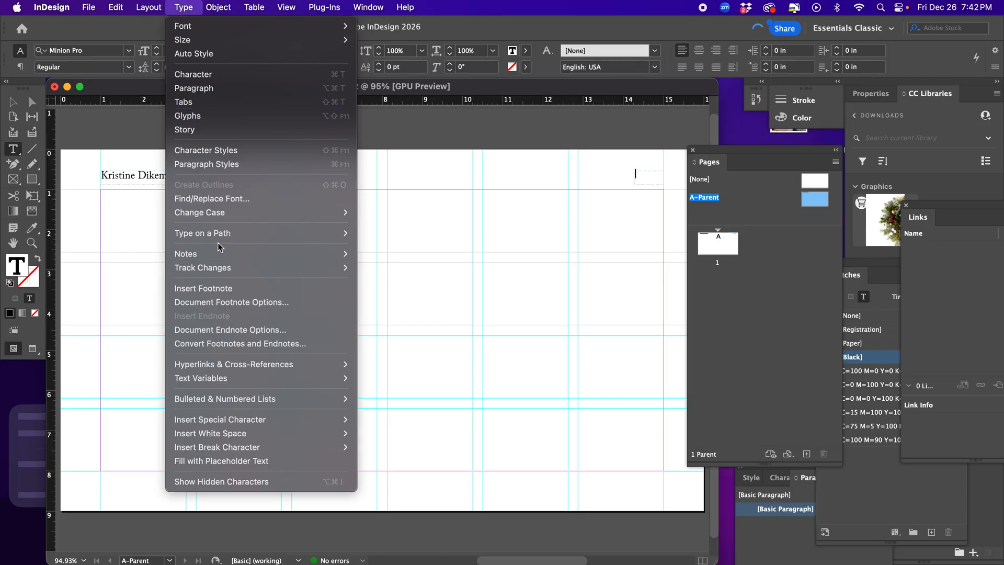
{"action": "mouse_move", "coordinate": [208, 425]}
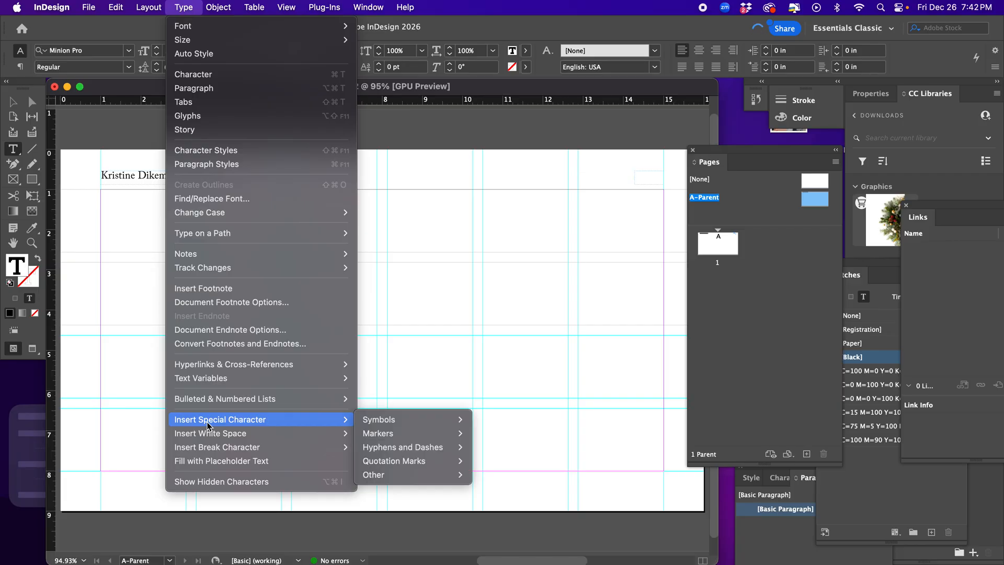
{"action": "mouse_move", "coordinate": [374, 439]}
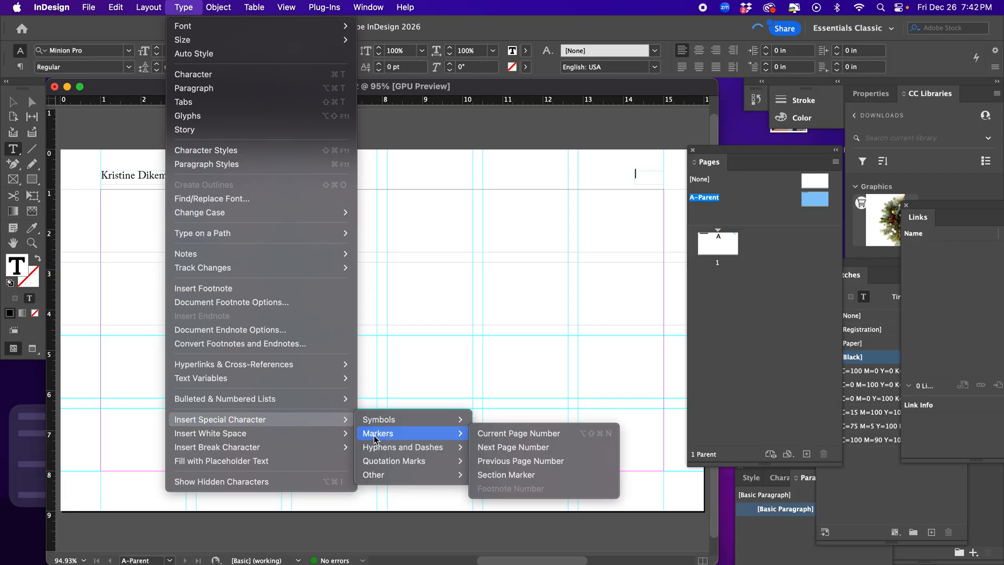
{"action": "left_click", "coordinate": [507, 437]}
{"action": "left_click", "coordinate": [218, 7]}
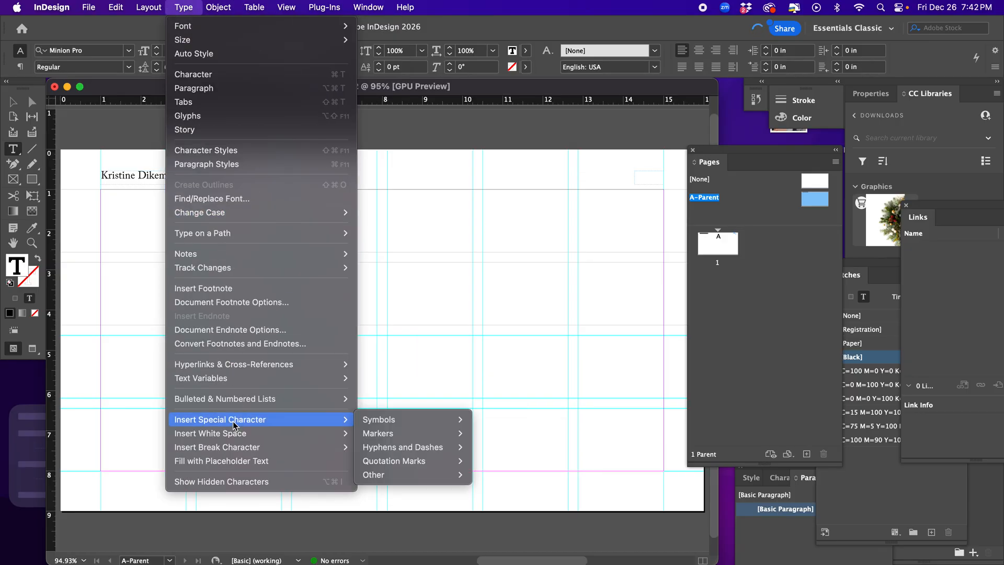
{"action": "mouse_move", "coordinate": [384, 433]}
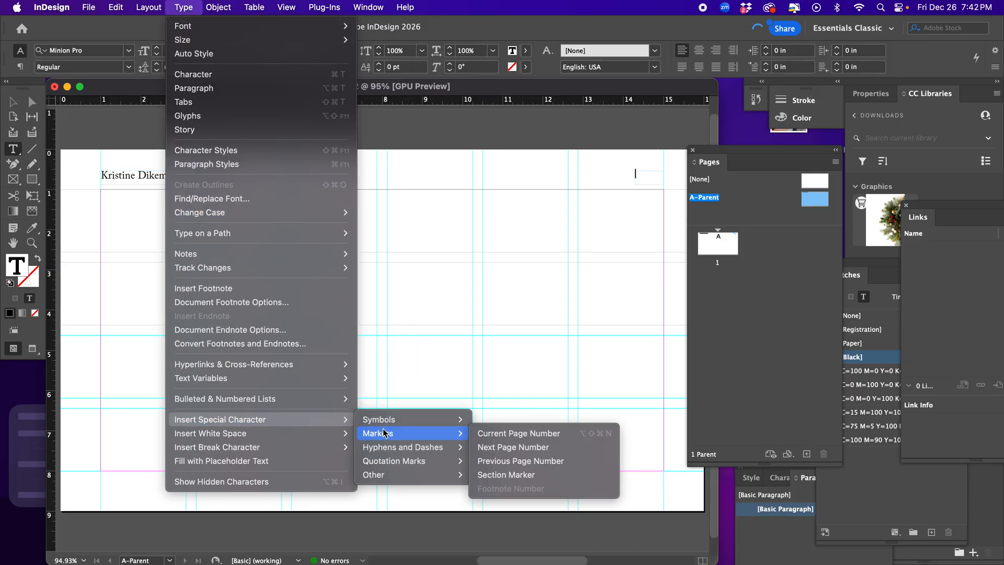
{"action": "left_click", "coordinate": [508, 438]}
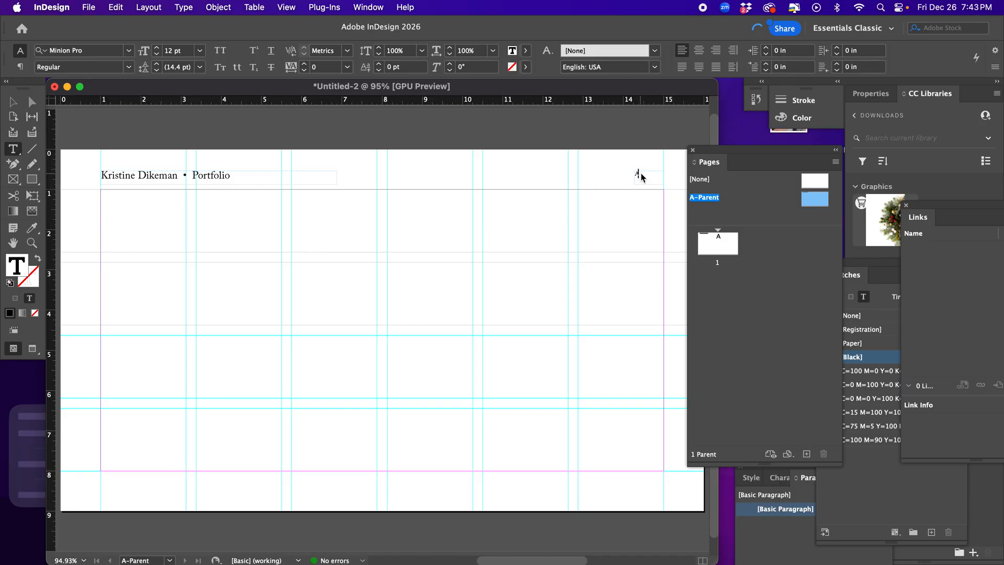
Enlarge the page number marker to 20 pt and align it right
{"action": "key", "text": "shift+Left"}
{"action": "left_click", "coordinate": [157, 48]}
{"action": "left_click", "coordinate": [157, 47]}
{"action": "left_click", "coordinate": [158, 48]}
{"action": "left_click", "coordinate": [158, 48]}
{"action": "left_click", "coordinate": [157, 48]}
{"action": "left_click", "coordinate": [158, 49]}
{"action": "left_click", "coordinate": [716, 50]}
Change the page number marker's font to Adobe Caslon Pro Regular and deselect its frame
{"action": "left_click", "coordinate": [649, 177]}
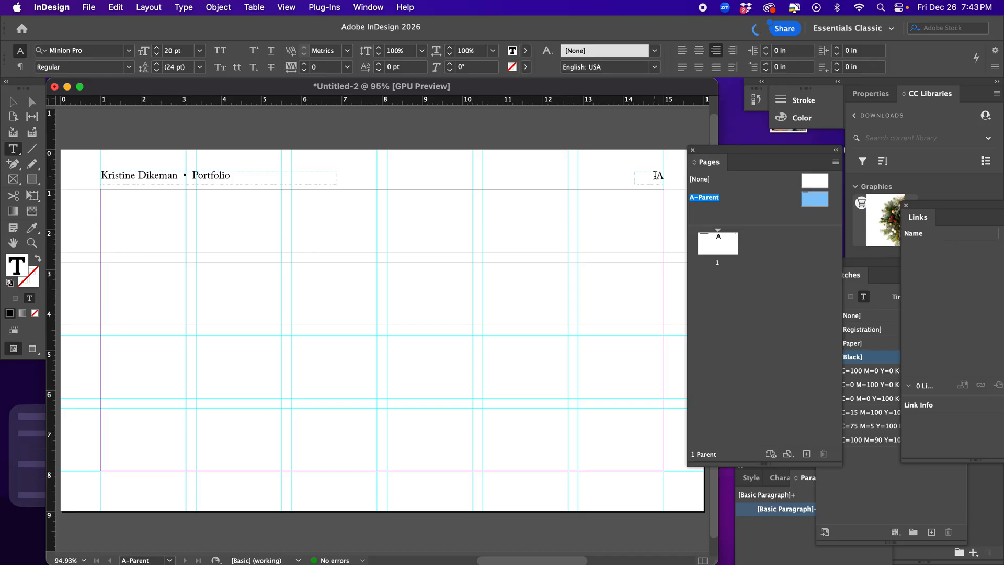
{"action": "double_click", "coordinate": [657, 176]}
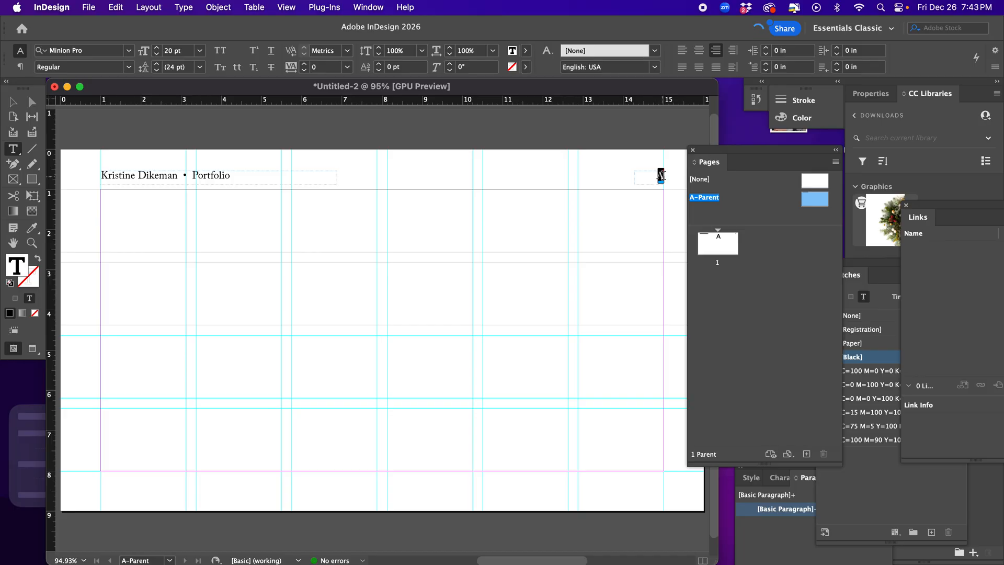
{"action": "left_click", "coordinate": [103, 51]}
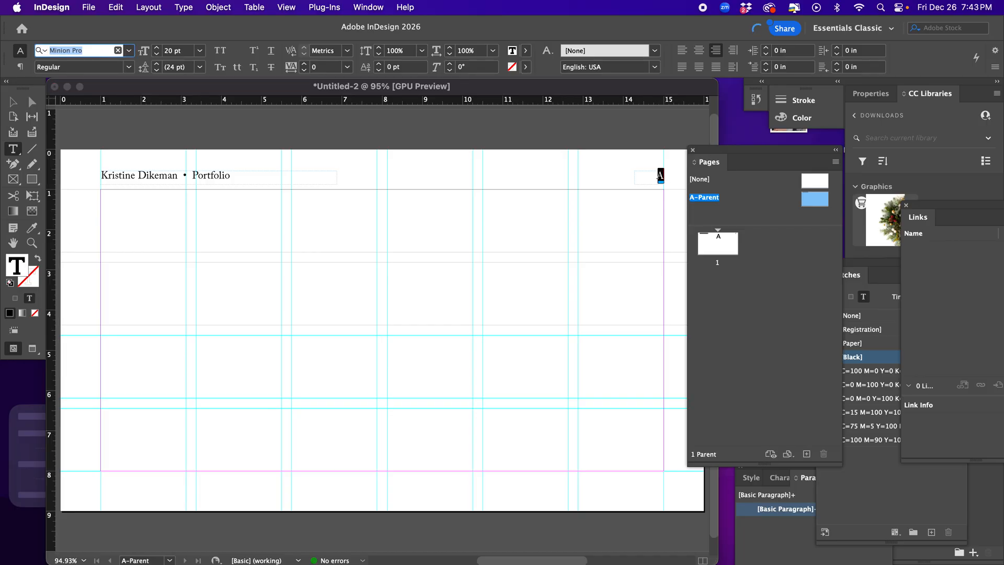
{"action": "type", "text": "cas"}
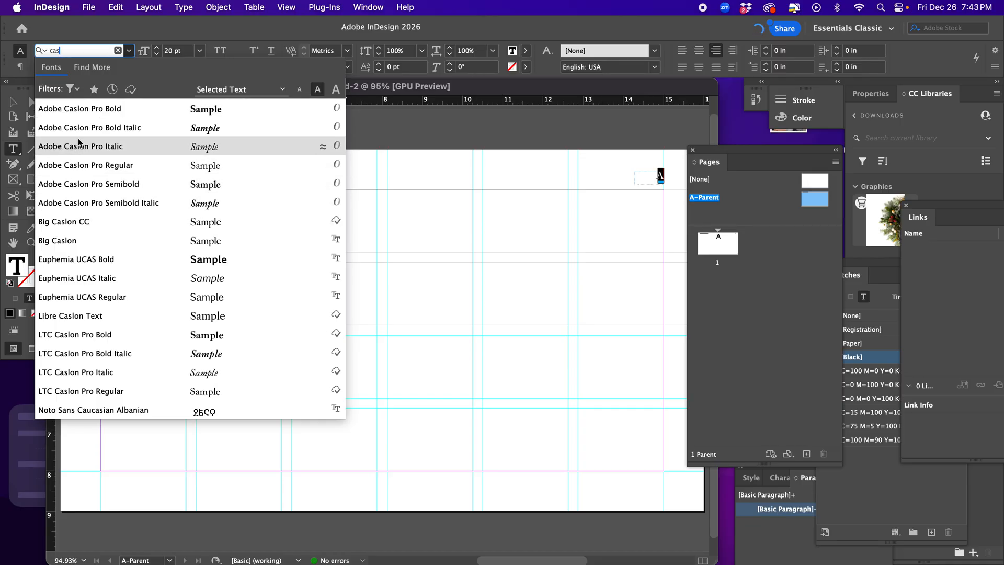
{"action": "left_click", "coordinate": [88, 165]}
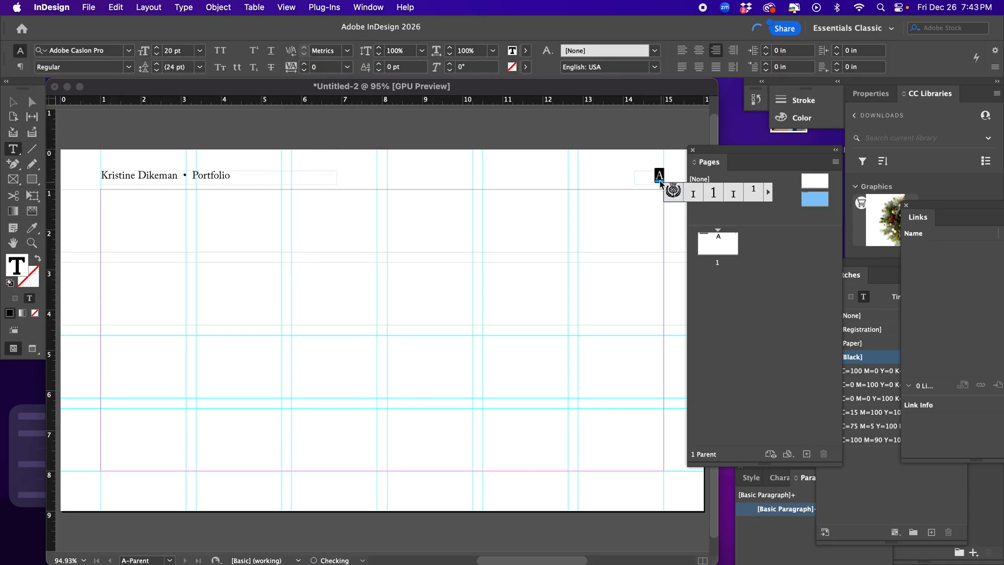
{"action": "key", "text": "Escape"}
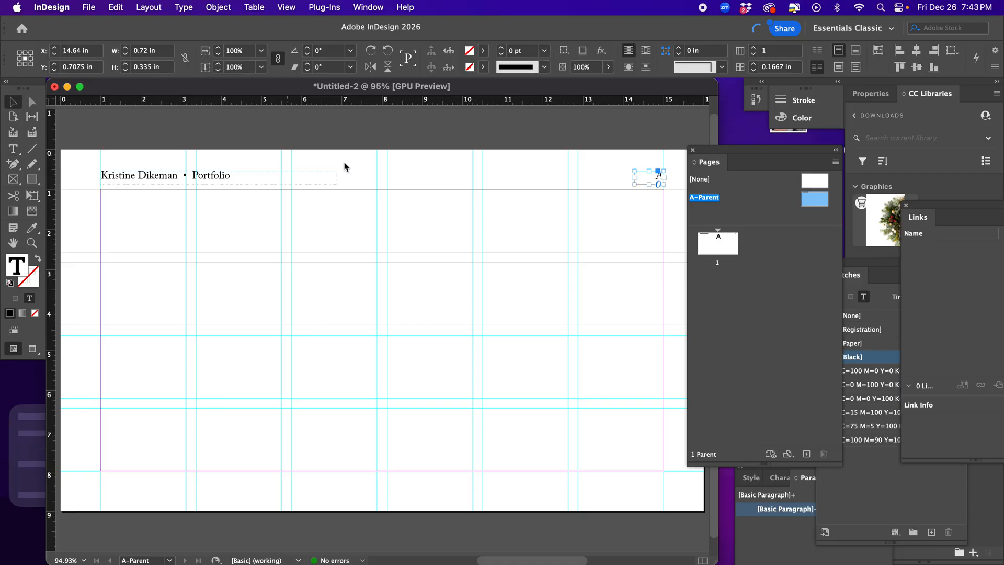
{"action": "left_click", "coordinate": [344, 167]}
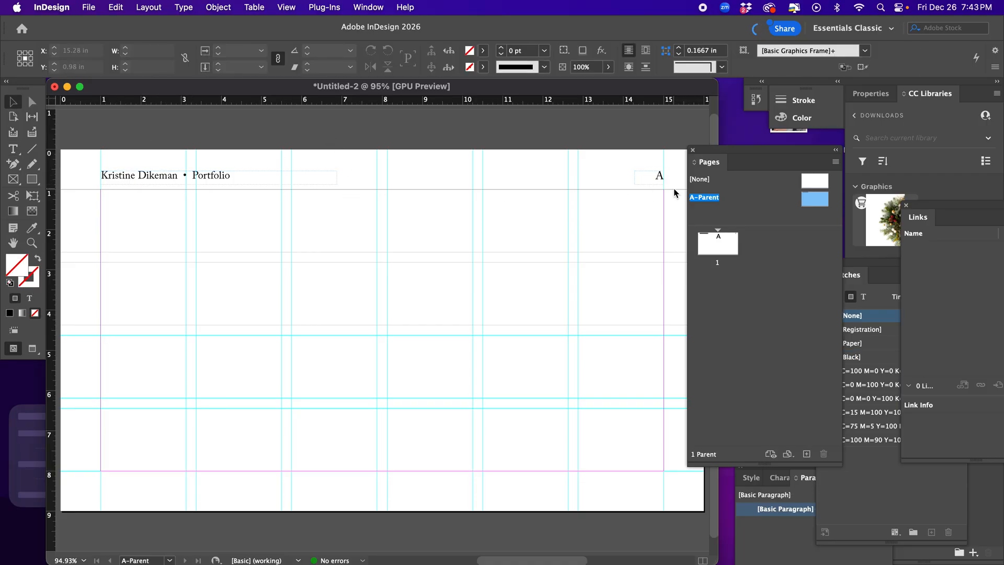
Examine the header and page number frames on A-Parent and compare them with how they appear on page 1
{"action": "left_click", "coordinate": [657, 179]}
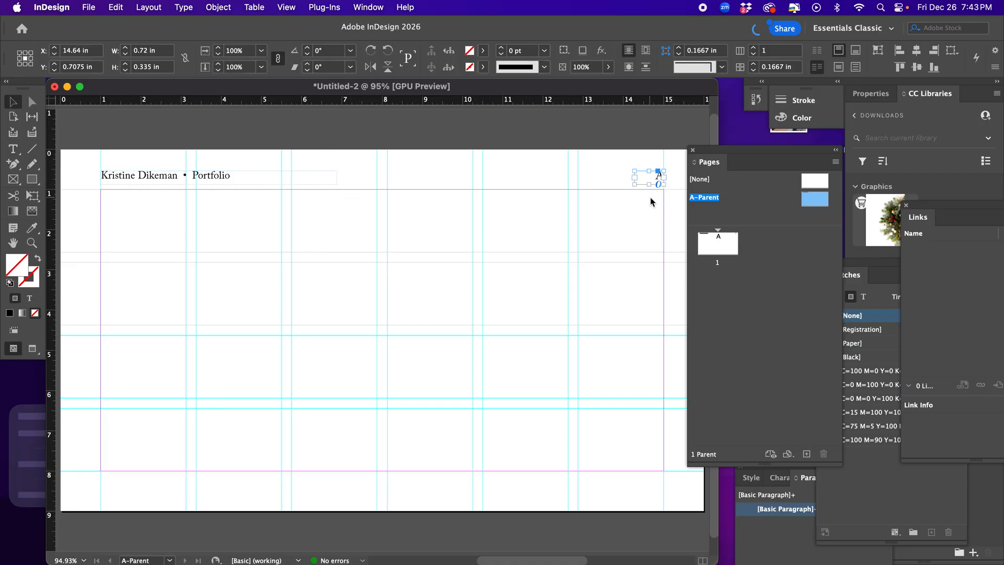
{"action": "left_click", "coordinate": [132, 180]}
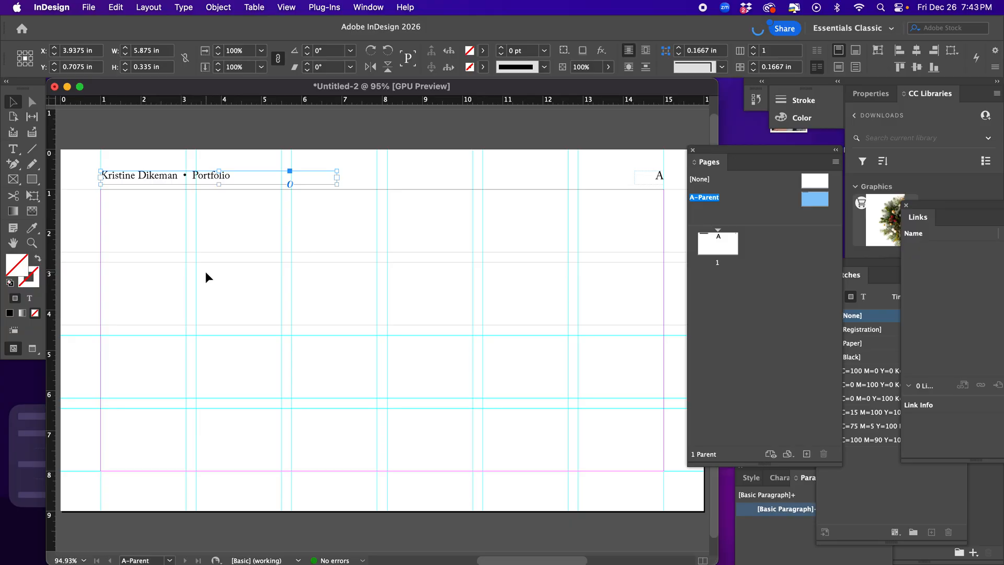
{"action": "left_click", "coordinate": [373, 174]}
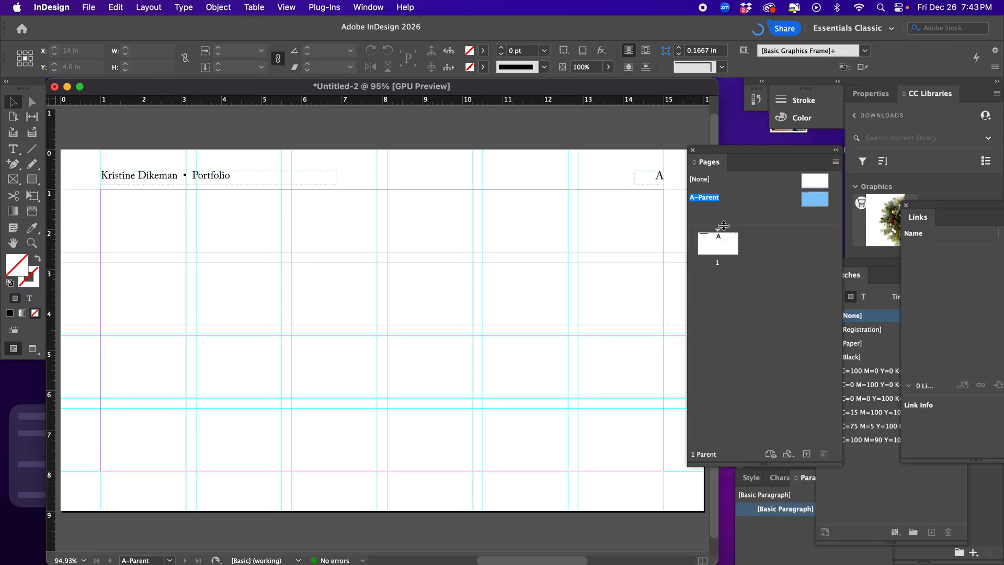
{"action": "left_click_drag", "start_coordinate": [719, 247], "coordinate": [721, 247]}
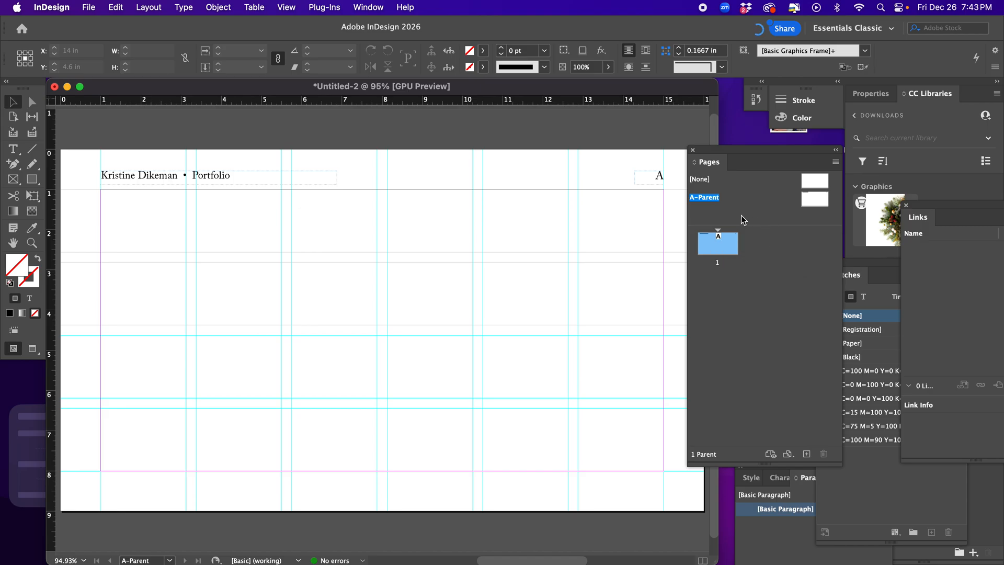
{"action": "double_click", "coordinate": [727, 247]}
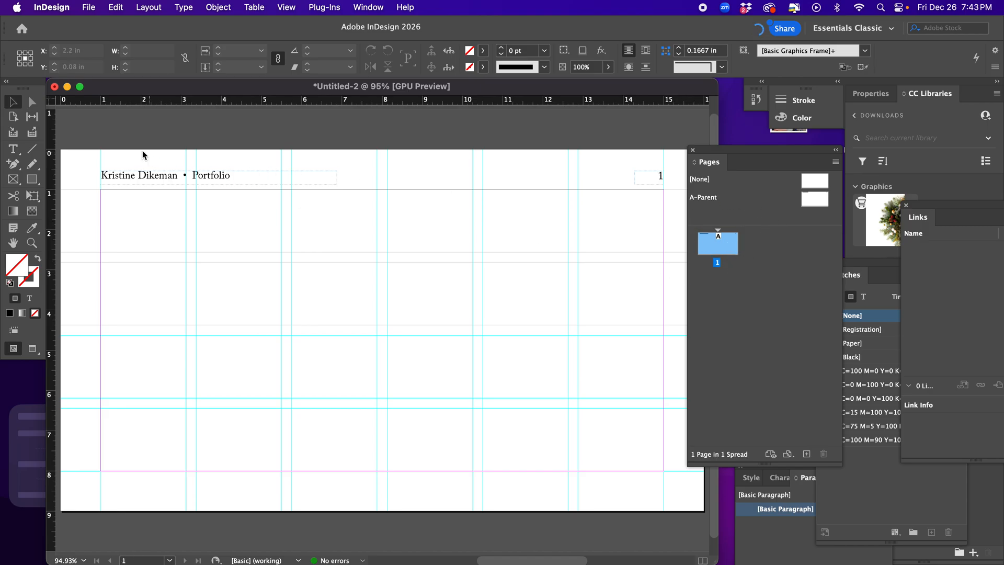
{"action": "double_click", "coordinate": [814, 198]}
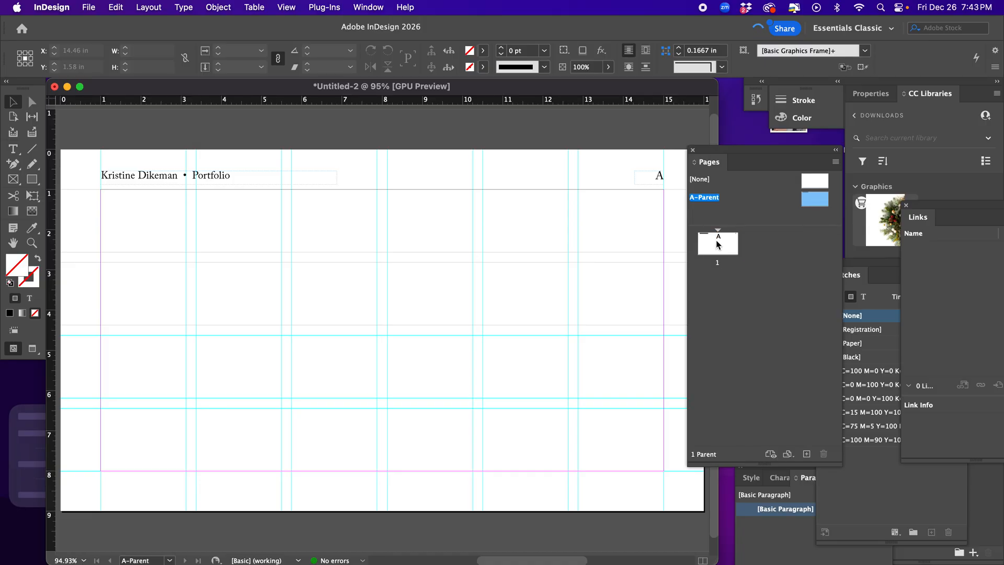
{"action": "double_click", "coordinate": [718, 244]}
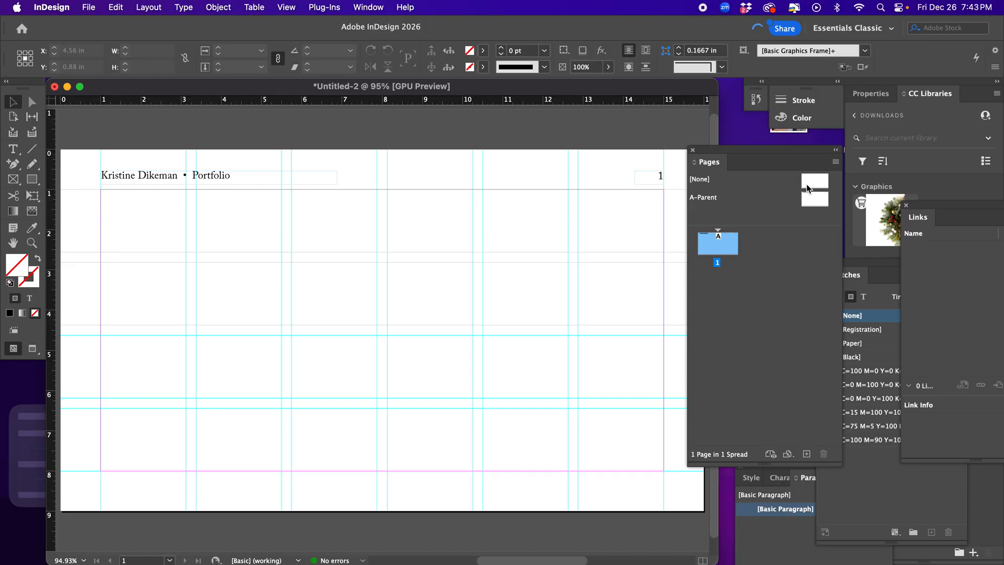
{"action": "left_click", "coordinate": [812, 202]}
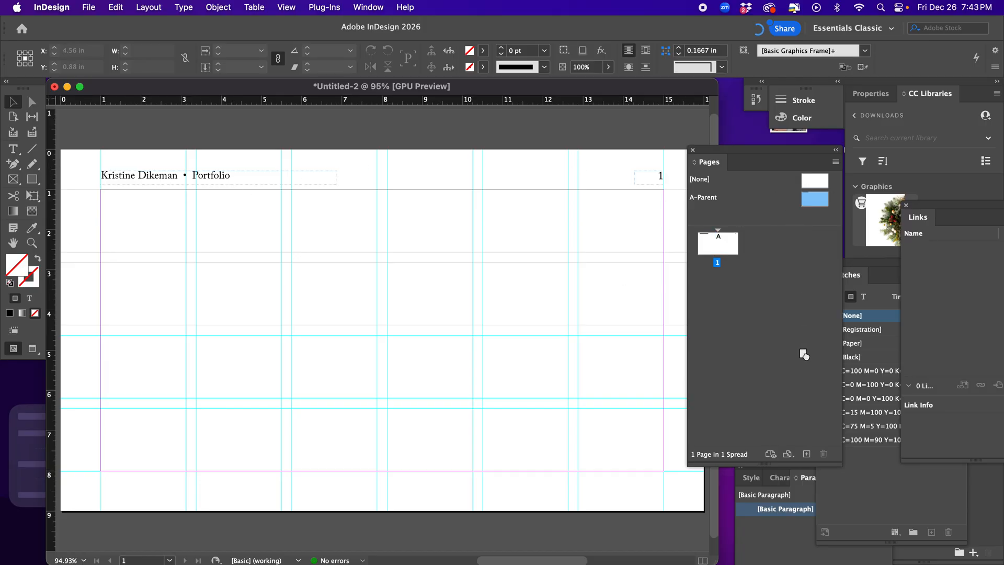
{"action": "left_click", "coordinate": [808, 453]}
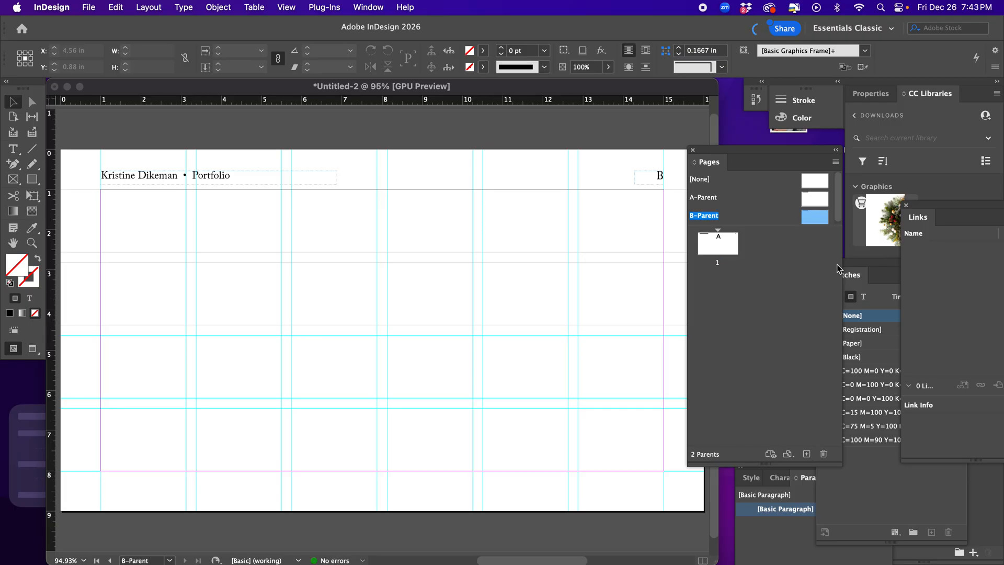
{"action": "key", "text": "super+z"}
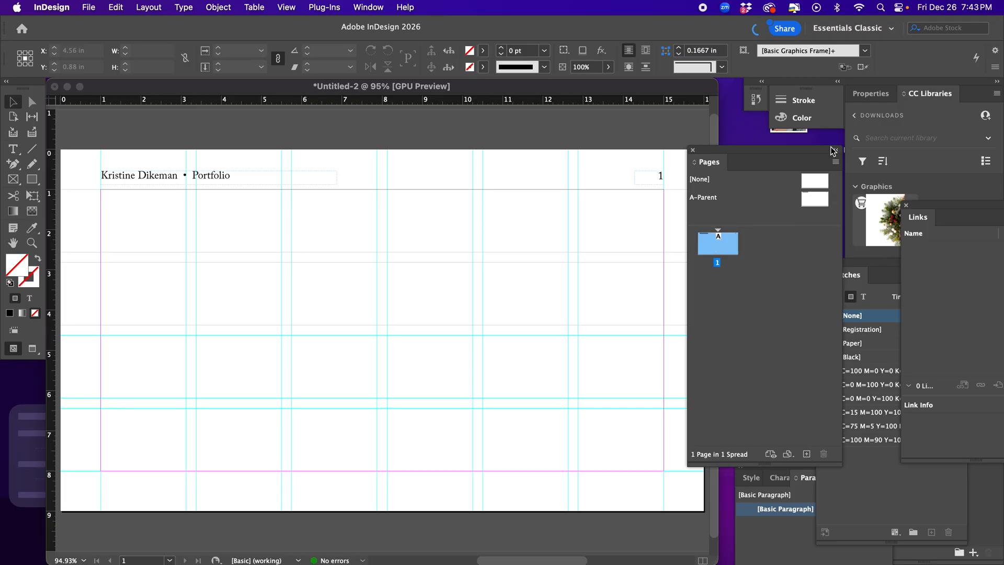
Duplicate the page 1 spread, and duplicate the resulting page 2 spread to add a third page
{"action": "left_click", "coordinate": [836, 162]}
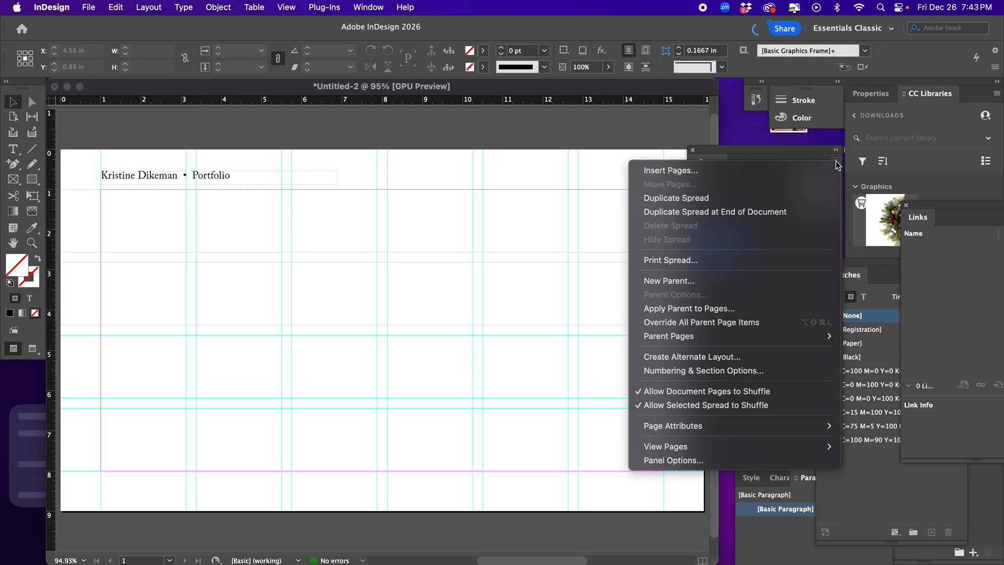
{"action": "left_click", "coordinate": [680, 198]}
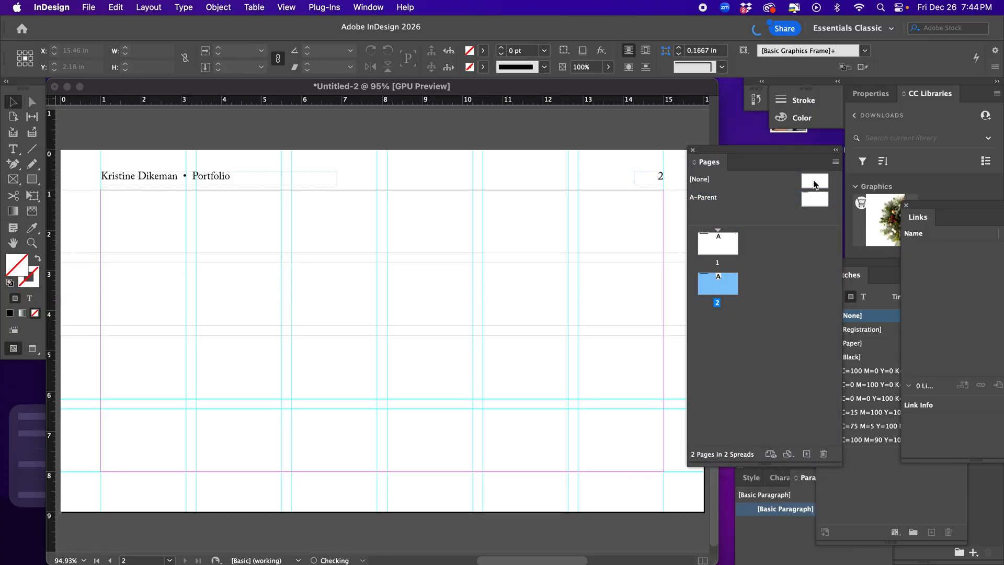
{"action": "left_click", "coordinate": [832, 162]}
{"action": "left_click", "coordinate": [680, 196]}
Check the automatic page numbers on the document pages against the marker on A-Parent
{"action": "double_click", "coordinate": [723, 245]}
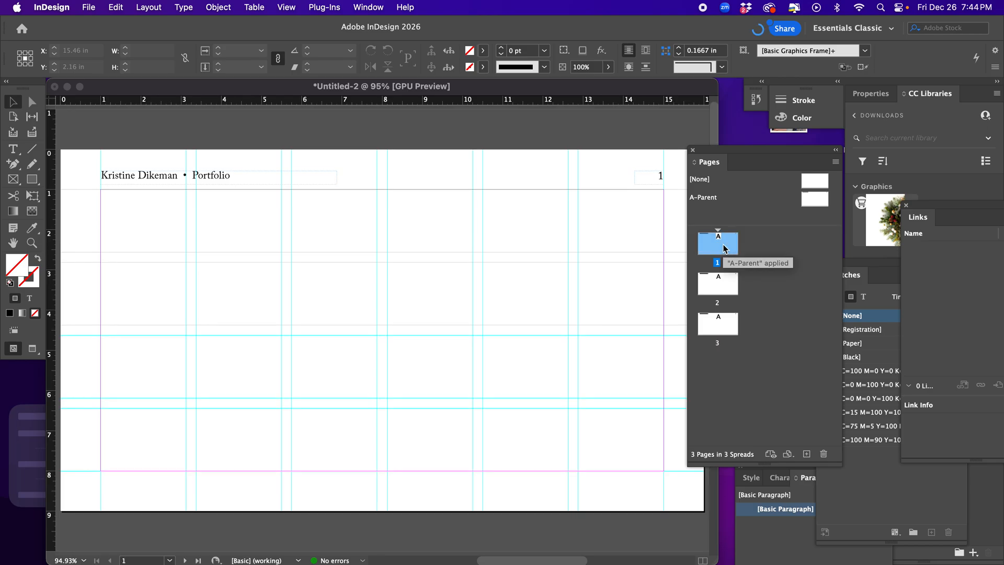
{"action": "double_click", "coordinate": [718, 277]}
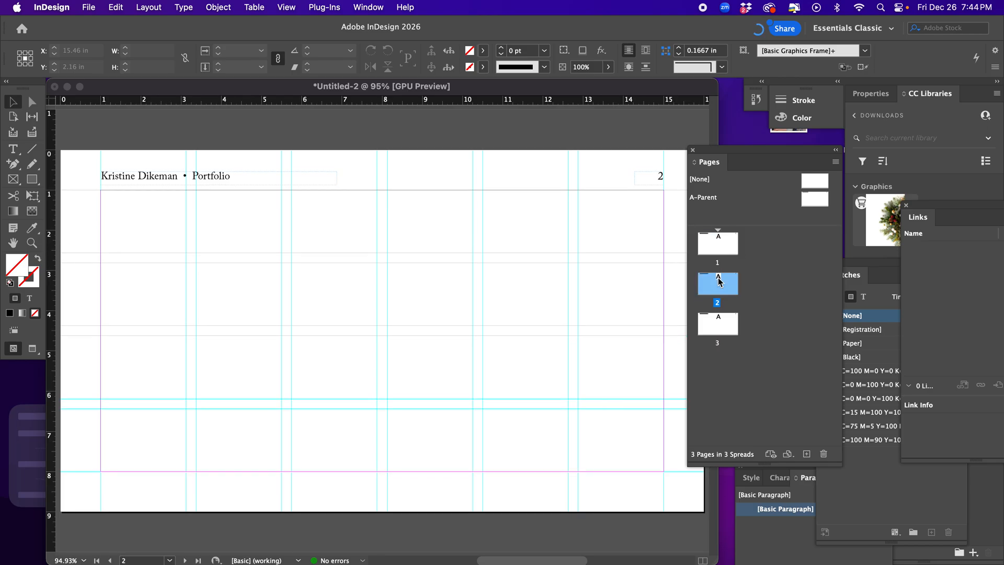
{"action": "double_click", "coordinate": [718, 327]}
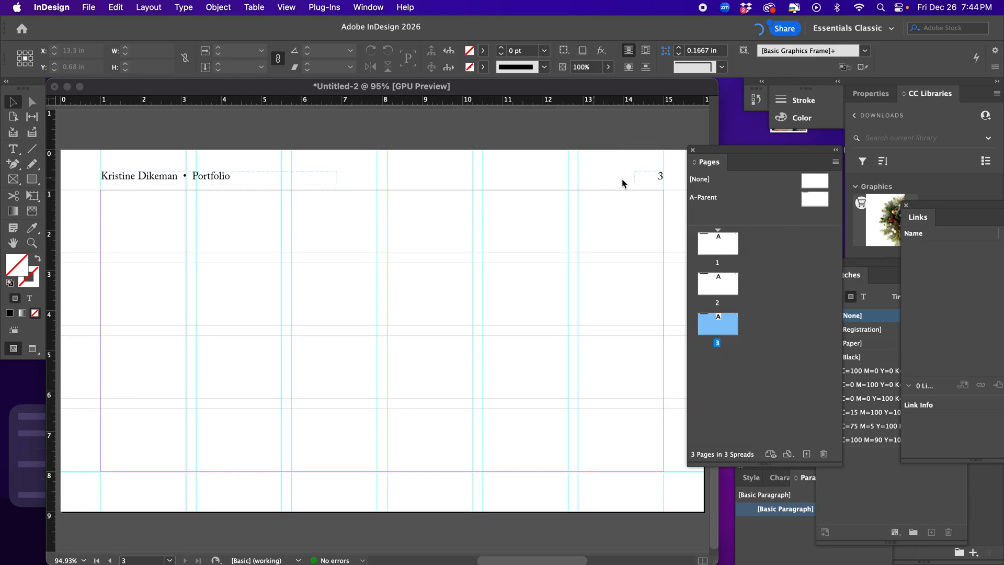
{"action": "double_click", "coordinate": [811, 199]}
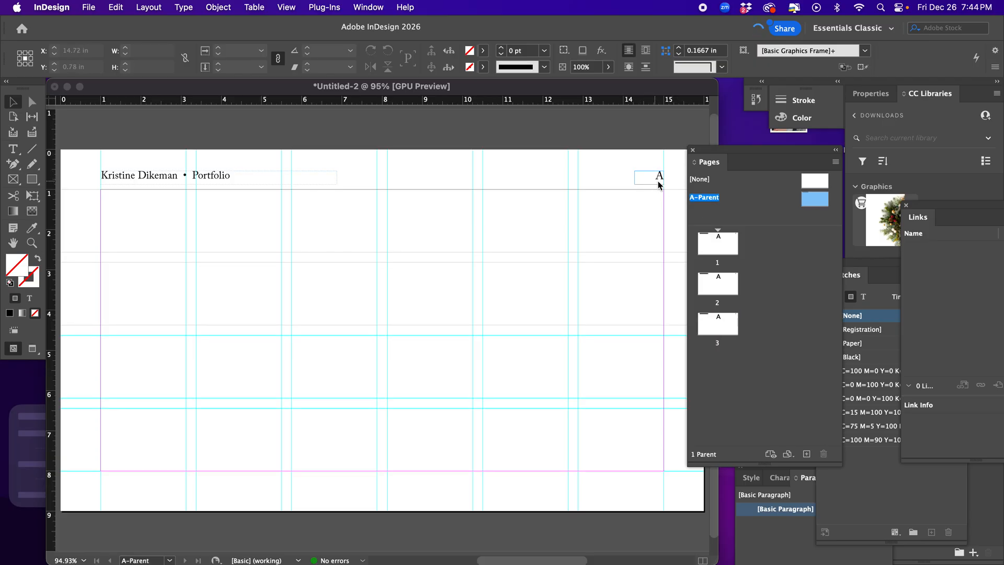
{"action": "double_click", "coordinate": [718, 241]}
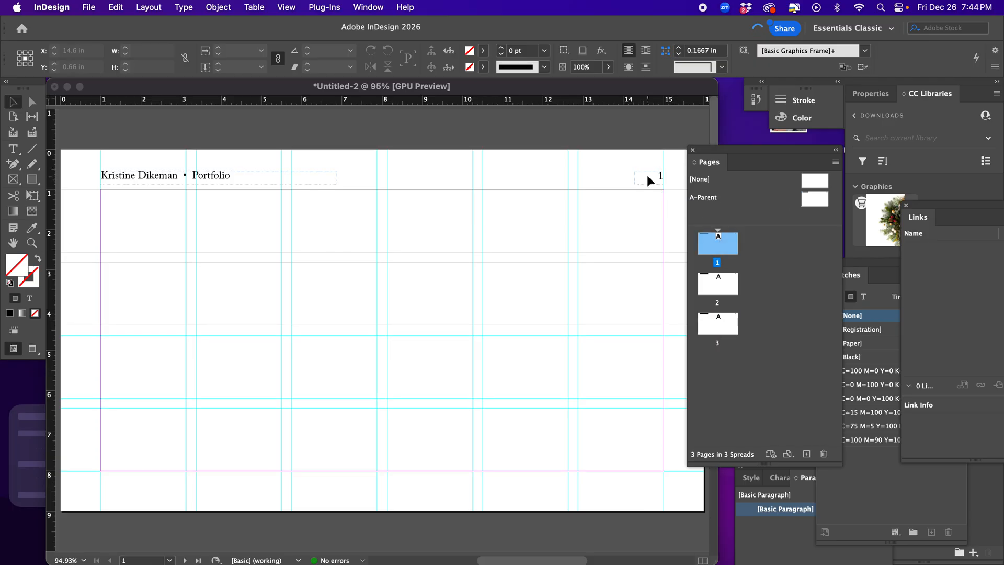
{"action": "double_click", "coordinate": [718, 287]}
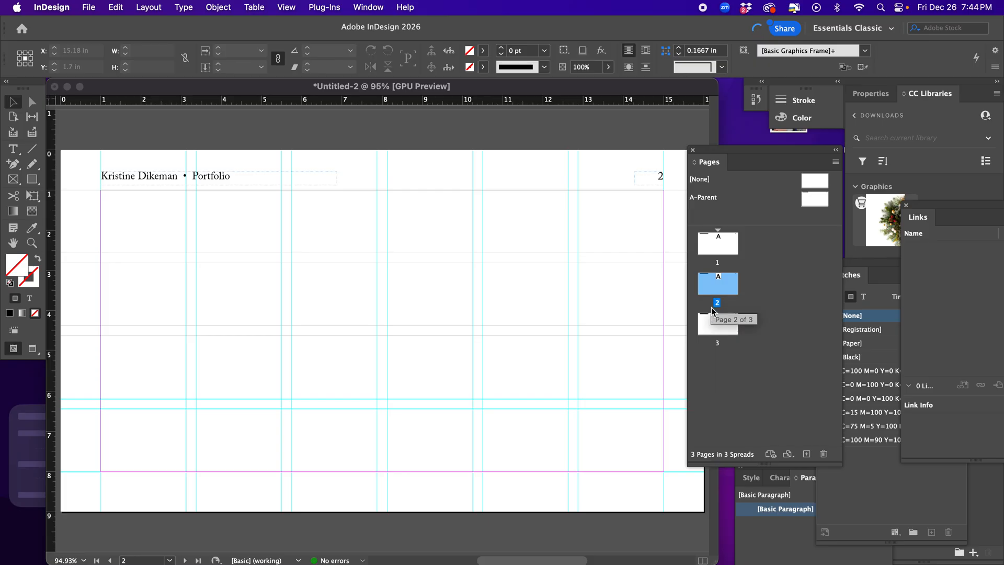
Add a page based on A-Parent after page 3 and open it
{"action": "double_click", "coordinate": [713, 321]}
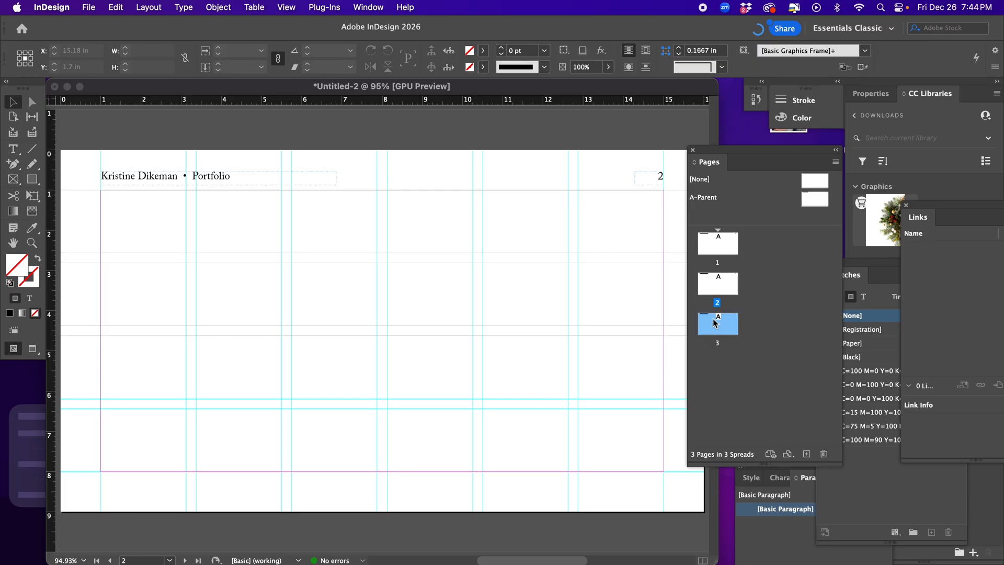
{"action": "left_click", "coordinate": [807, 454]}
{"action": "double_click", "coordinate": [714, 366]}
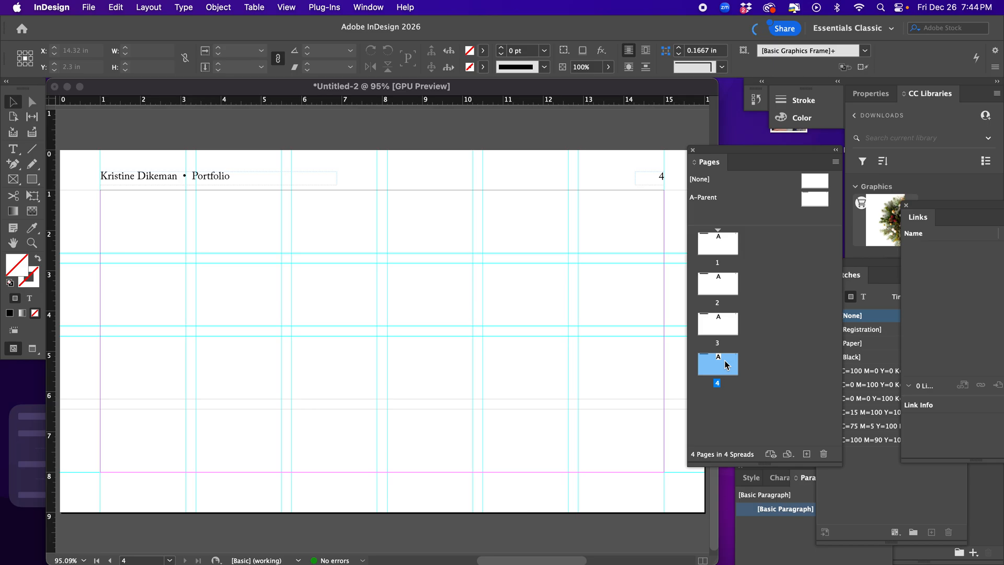
Enlarge the parent page area above the document pages and duplicate A-Parent as a second parent page
{"action": "left_click_drag", "start_coordinate": [750, 226], "coordinate": [749, 245]}
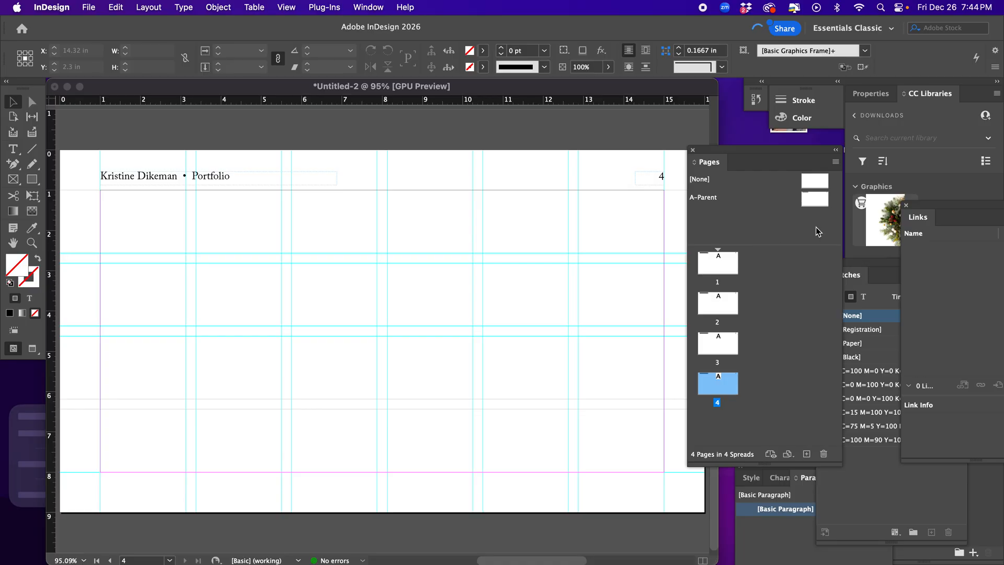
{"action": "left_click", "coordinate": [810, 200]}
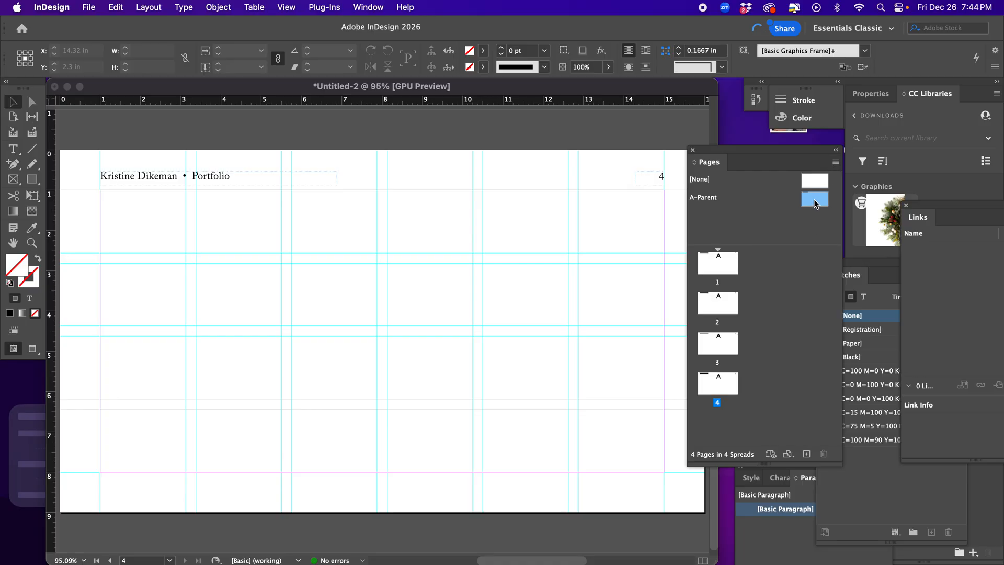
{"action": "left_click_drag", "start_coordinate": [817, 204], "coordinate": [790, 384]}
{"action": "left_click_drag", "start_coordinate": [792, 422], "coordinate": [806, 453]}
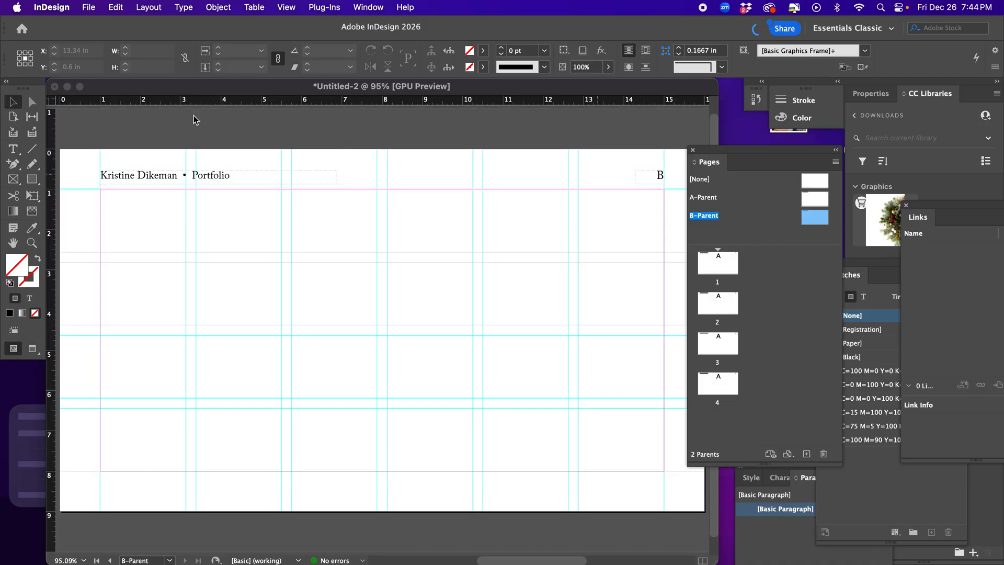
Delete the header text frame and the page number frame from B-Parent
{"action": "left_click", "coordinate": [147, 178]}
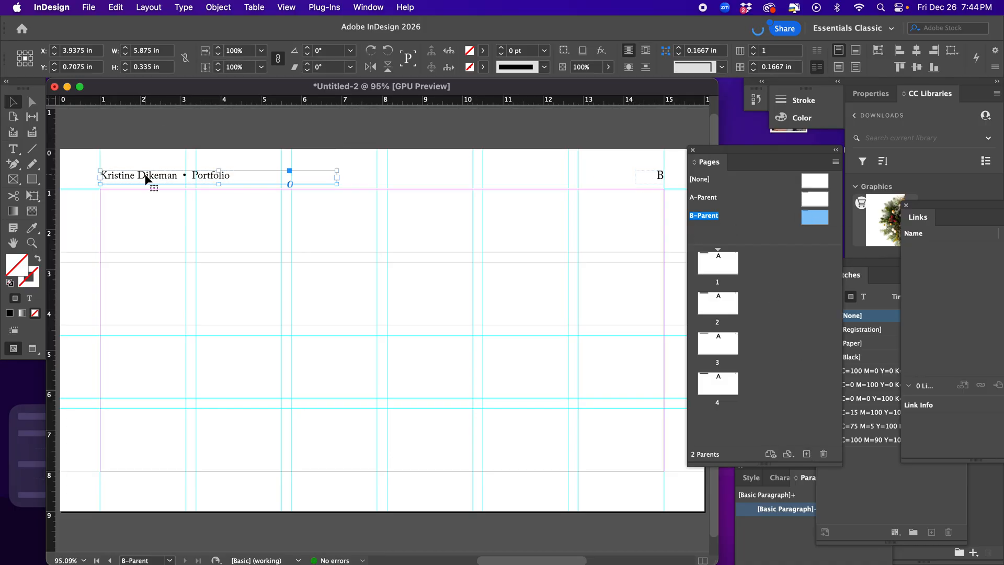
{"action": "key", "text": "Delete"}
{"action": "left_click", "coordinate": [661, 177]}
{"action": "key", "text": "Delete"}
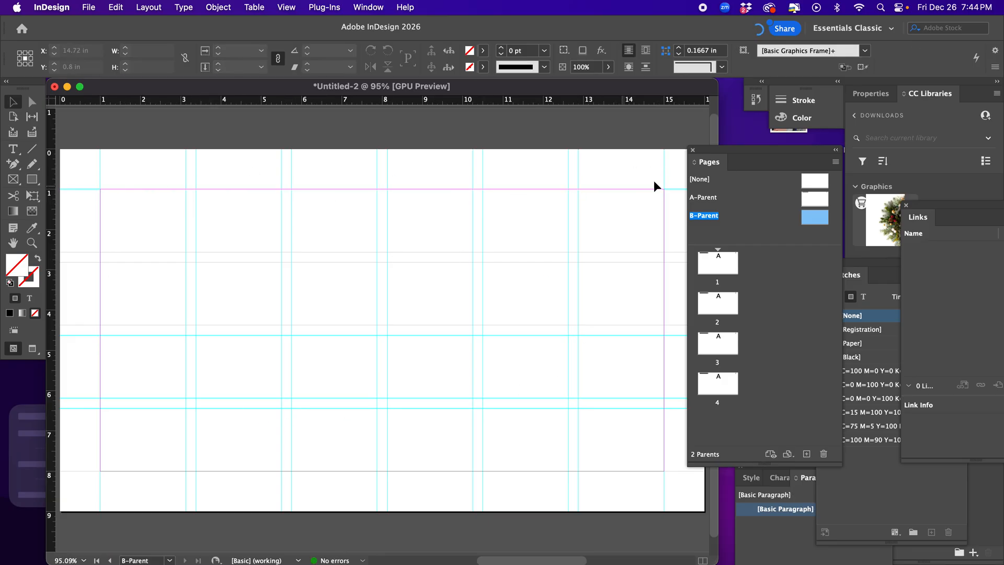
Apply B-Parent to page 1 and open B-Parent for editing
{"action": "double_click", "coordinate": [719, 266]}
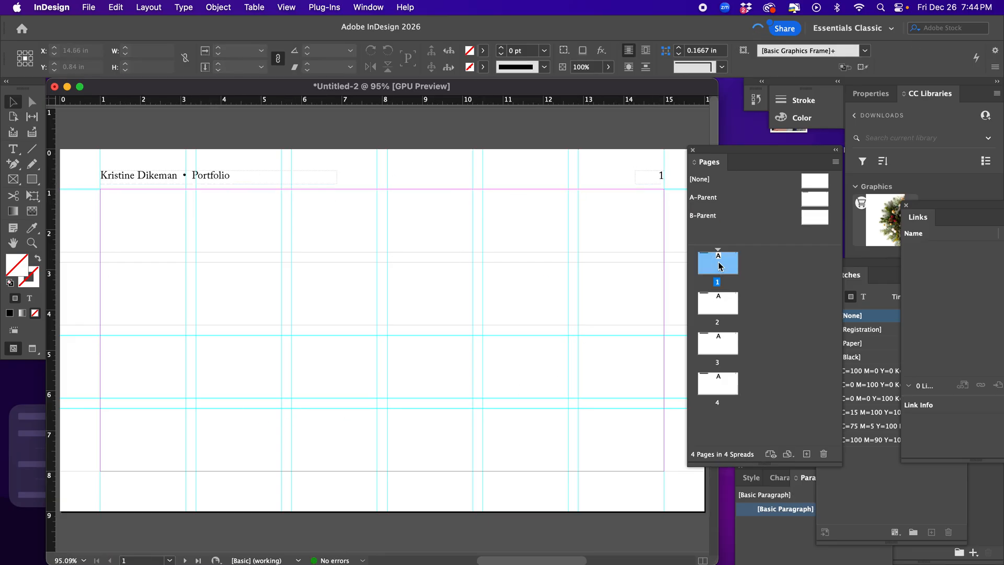
{"action": "left_click", "coordinate": [812, 223], "text": "alt"}
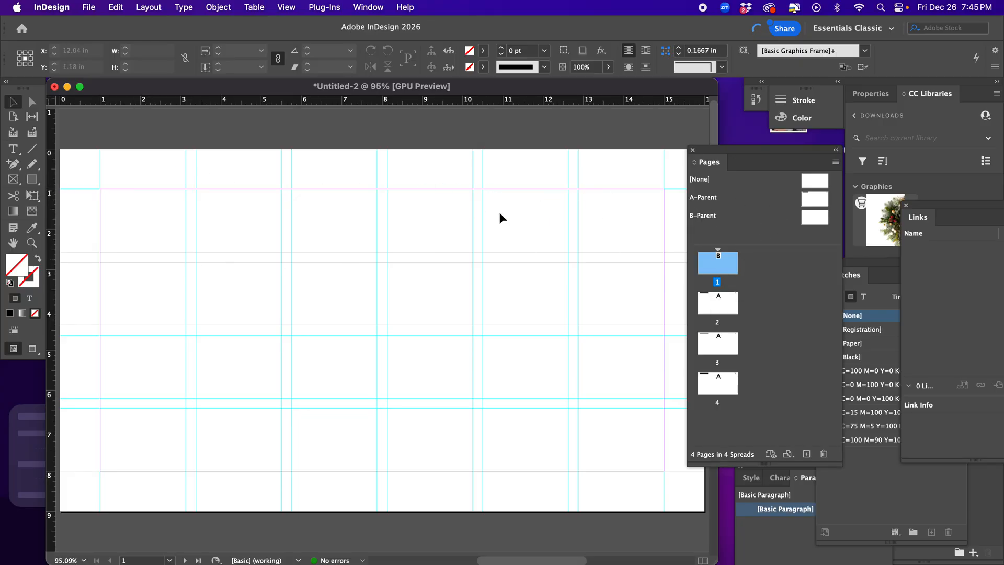
{"action": "double_click", "coordinate": [816, 216]}
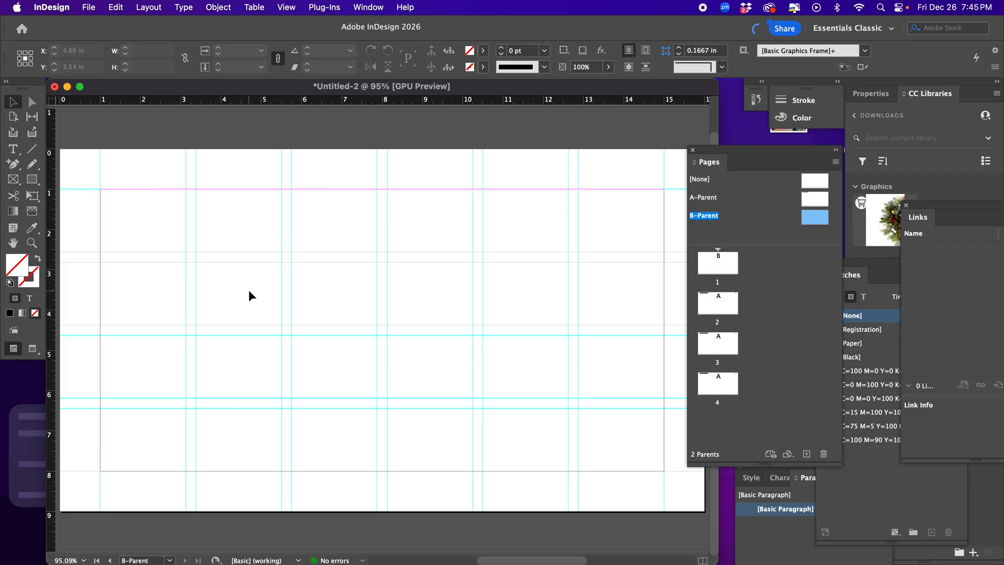
On page 1, draw a text frame across the full margin width and enter the author's name above "Portfolio", both lines centred
{"action": "double_click", "coordinate": [732, 264]}
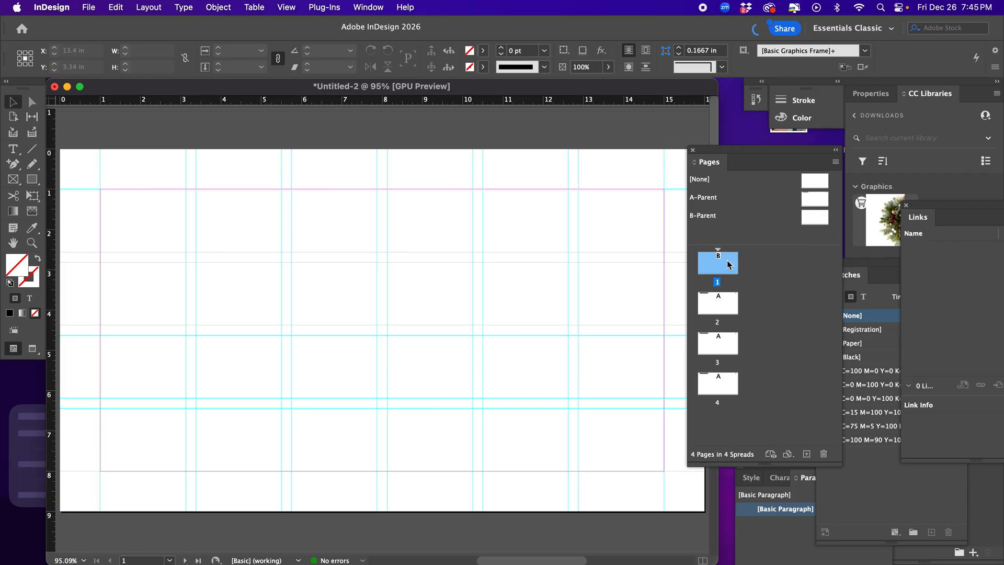
{"action": "left_click", "coordinate": [13, 148]}
{"action": "left_click_drag", "start_coordinate": [101, 265], "coordinate": [662, 369]}
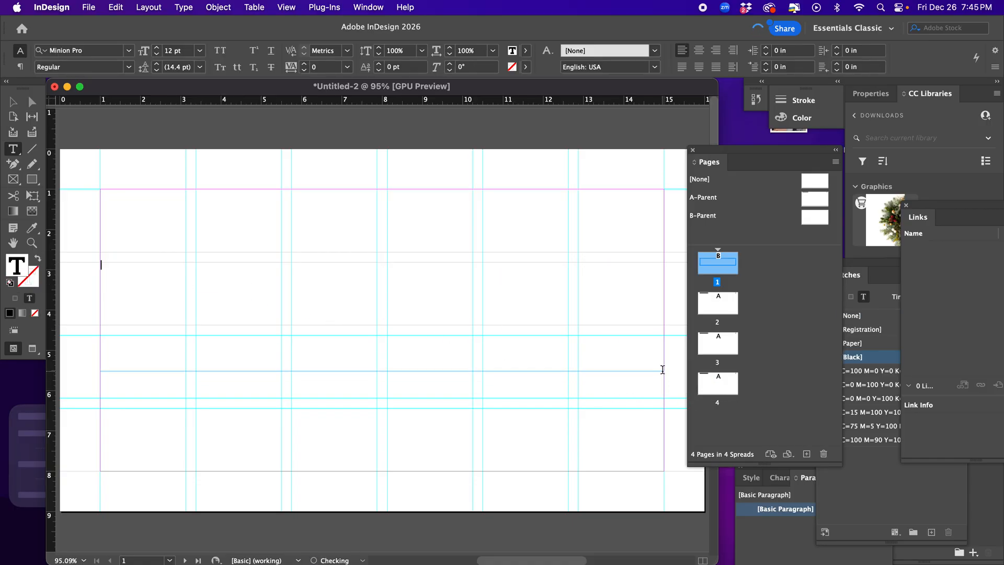
{"action": "type", "text": "Kris Dikeman"}
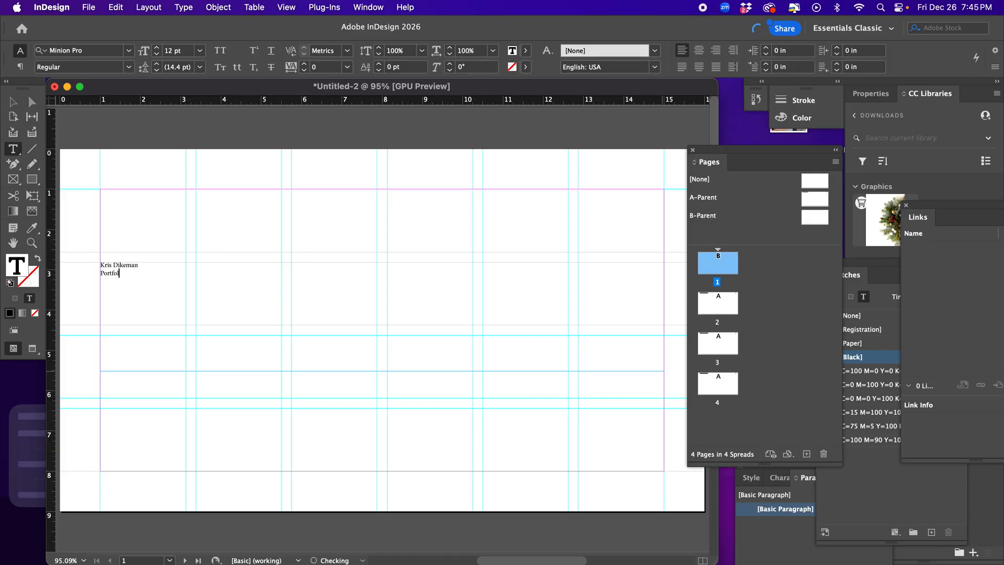
{"action": "key", "text": "super+a"}
{"action": "key", "text": "super+shift+c"}
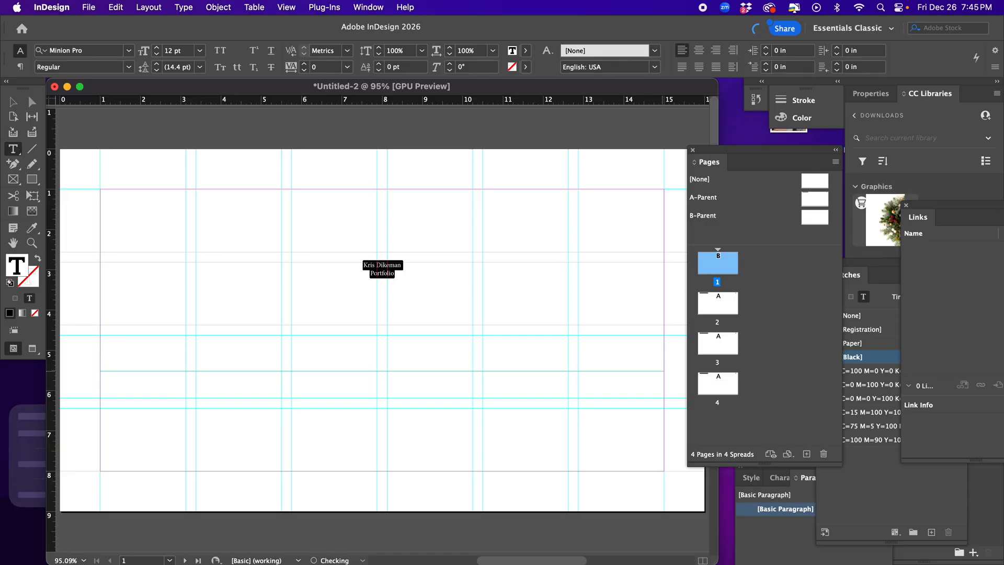
Enlarge both title lines on page 1 to 76 pt
{"action": "key", "text": "super+shift+period"}
{"action": "key", "text": "super+shift+period"}
{"action": "key", "text": "super+shift+period"}
{"action": "key", "text": "super+shift+period"}
{"action": "key", "text": "super+shift+period"}
{"action": "key", "text": "super+shift+period"}
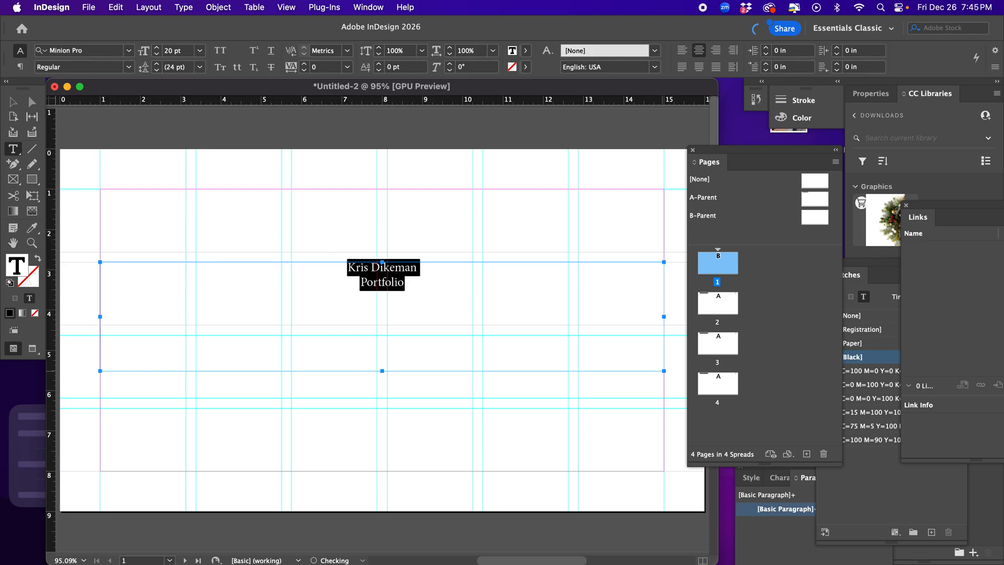
{"action": "key", "text": "super+shift+period"}
{"action": "key", "text": "super+shift+period"}
{"action": "key", "text": "super+shift+period"}
{"action": "key", "text": "super+shift+period"}
{"action": "key", "text": "super+shift+period"}
{"action": "key", "text": "super+shift+period"}
{"action": "key", "text": "super+shift+period"}
{"action": "key", "text": "super+shift+period"}
{"action": "key", "text": "super+shift+period"}
{"action": "key", "text": "super+shift+period"}
{"action": "key", "text": "super+shift+period"}
{"action": "key", "text": "super+shift+period"}
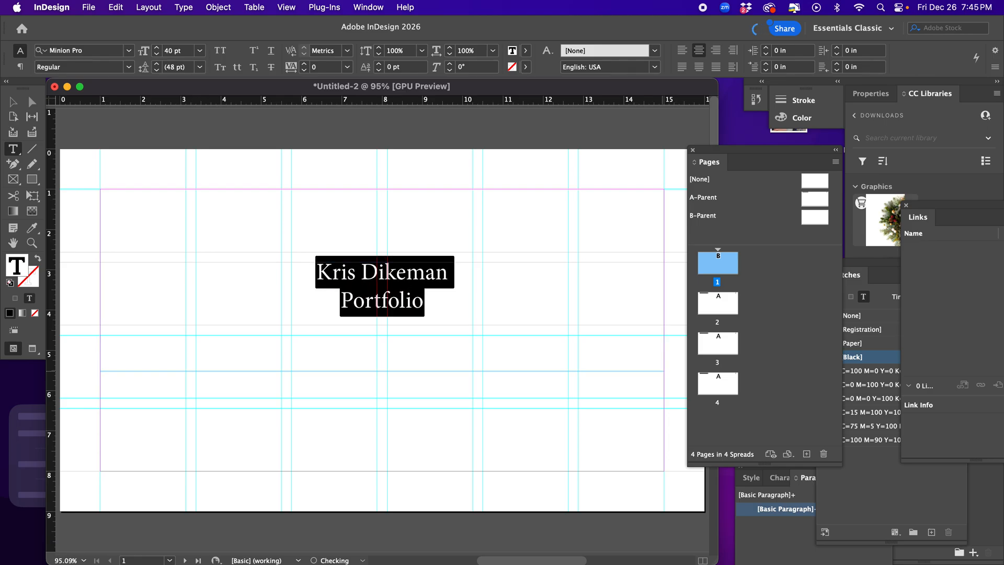
{"action": "key", "text": "super+shift+period"}
{"action": "key", "text": "super+shift+period"}
{"action": "key", "text": "super+shift+period"}
{"action": "key", "text": "super+shift+period"}
{"action": "key", "text": "super+shift+period"}
{"action": "key", "text": "super+shift+period"}
{"action": "key", "text": "super+shift+period"}
{"action": "key", "text": "super+shift+period"}
{"action": "key", "text": "super+shift+period"}
{"action": "key", "text": "super+shift+period"}
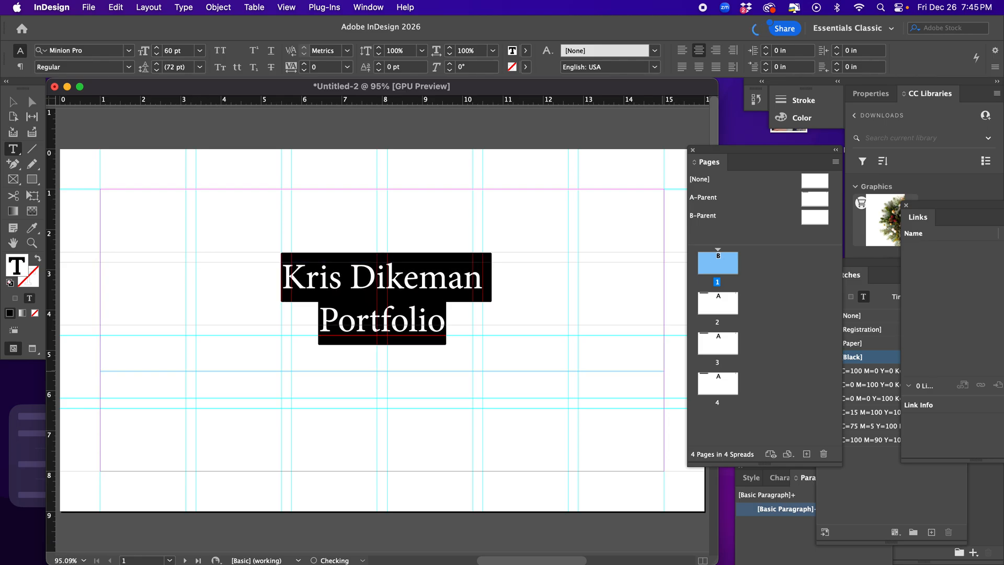
{"action": "key", "text": "super+shift+period"}
{"action": "key", "text": "super+shift+period"}
{"action": "key", "text": "super+shift+period"}
{"action": "key", "text": "super+shift+period"}
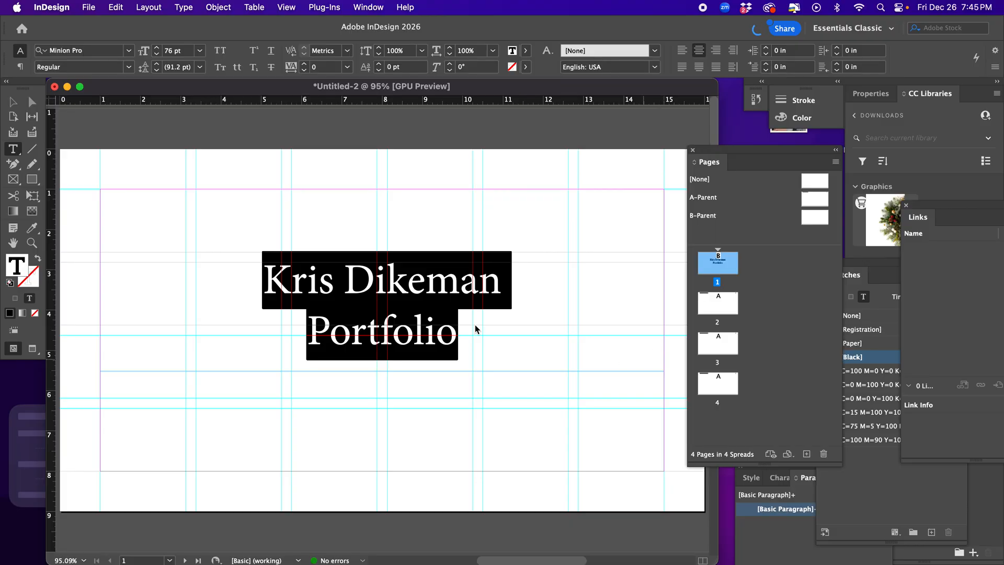
Select both title lines and open the list of fonts
{"action": "left_click", "coordinate": [369, 290]}
{"action": "left_click_drag", "start_coordinate": [477, 337], "coordinate": [197, 255]}
{"action": "left_click", "coordinate": [128, 53]}
{"action": "left_click", "coordinate": [130, 52]}
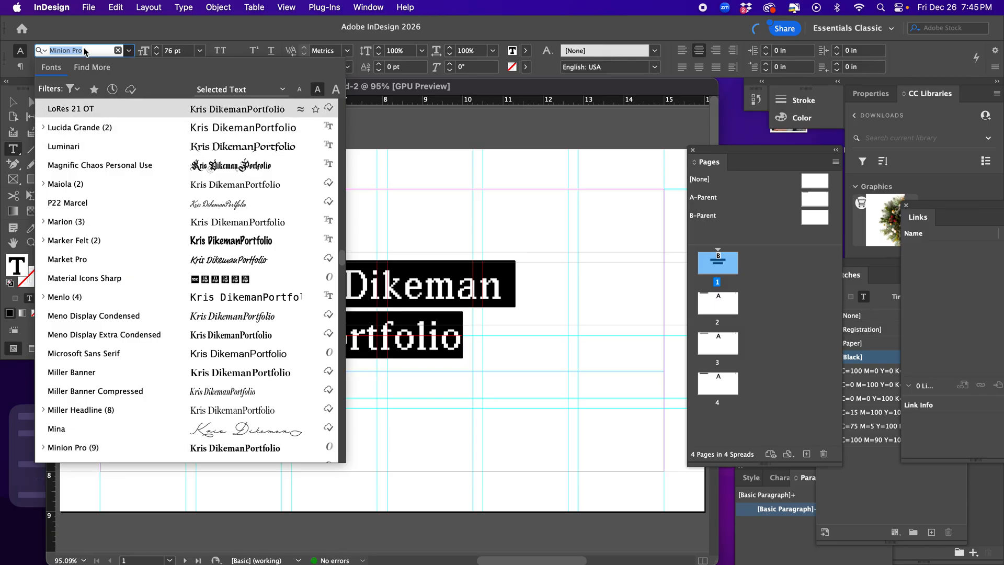
{"action": "type", "text": "add"}
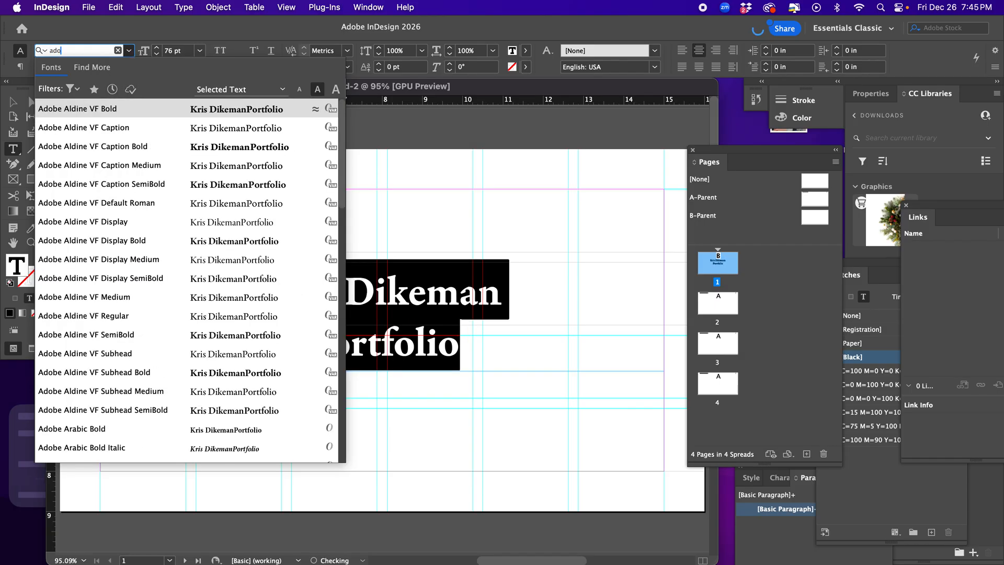
{"action": "type", "text": "be c"}
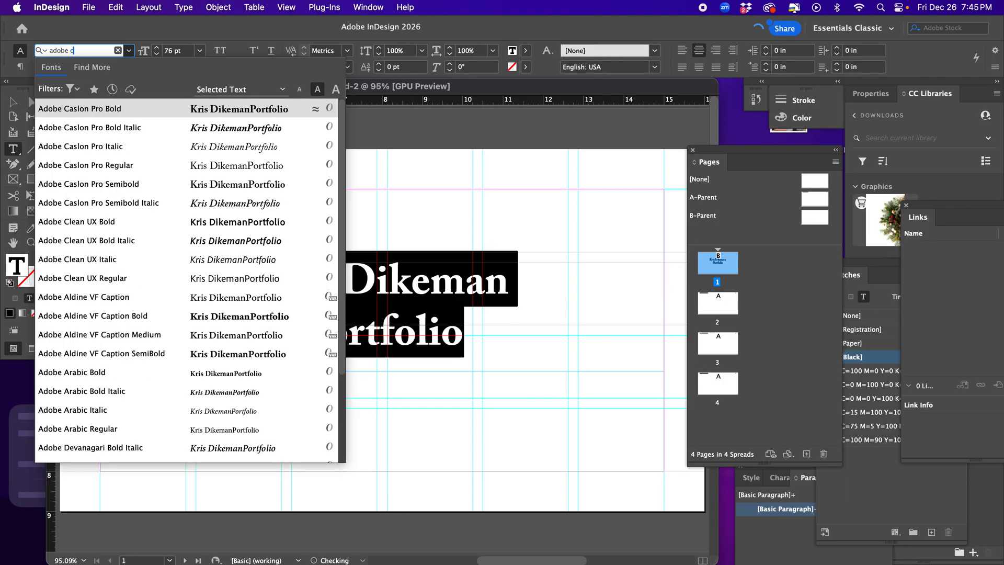
{"action": "key", "text": "BackSpace"}
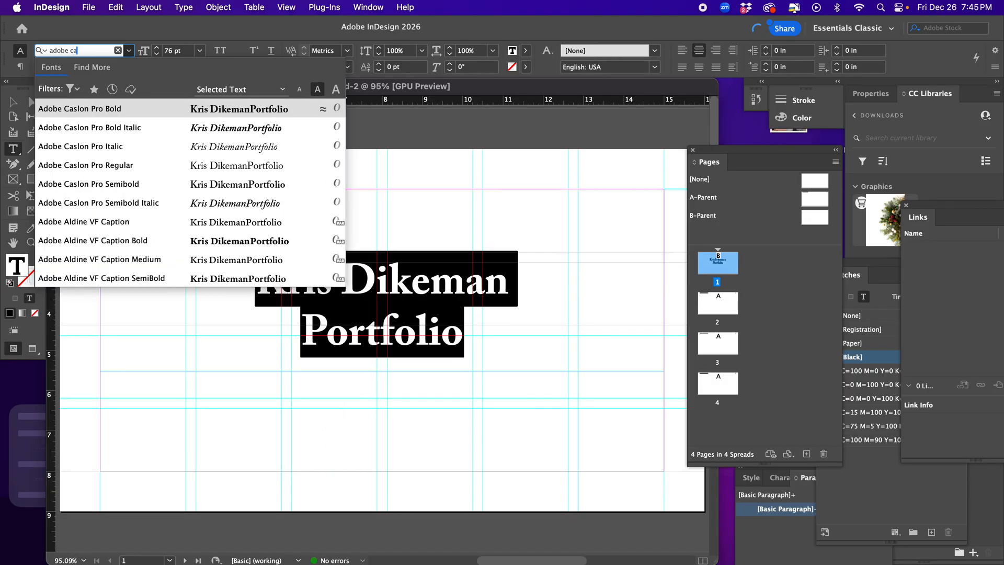
{"action": "key", "text": "BackSpace"}
{"action": "key", "text": "BackSpace"}
{"action": "key", "text": "BackSpace"}
{"action": "key", "text": "BackSpace"}
{"action": "key", "text": "BackSpace"}
{"action": "key", "text": "BackSpace"}
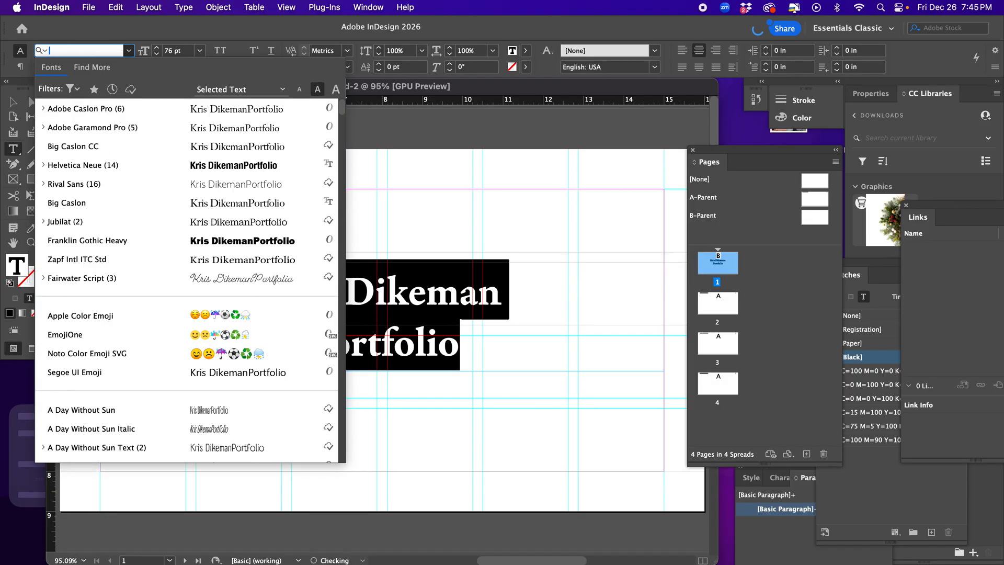
Search the fonts for "big" and set both title lines in Big Caslon
{"action": "type", "text": "bi"}
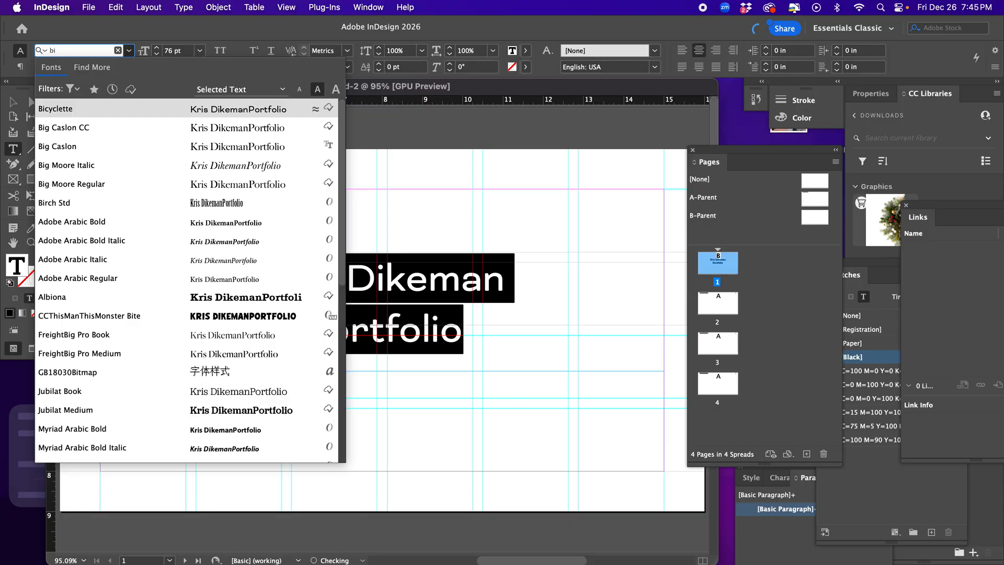
{"action": "type", "text": "d"}
{"action": "key", "text": "BackSpace"}
{"action": "type", "text": "g"}
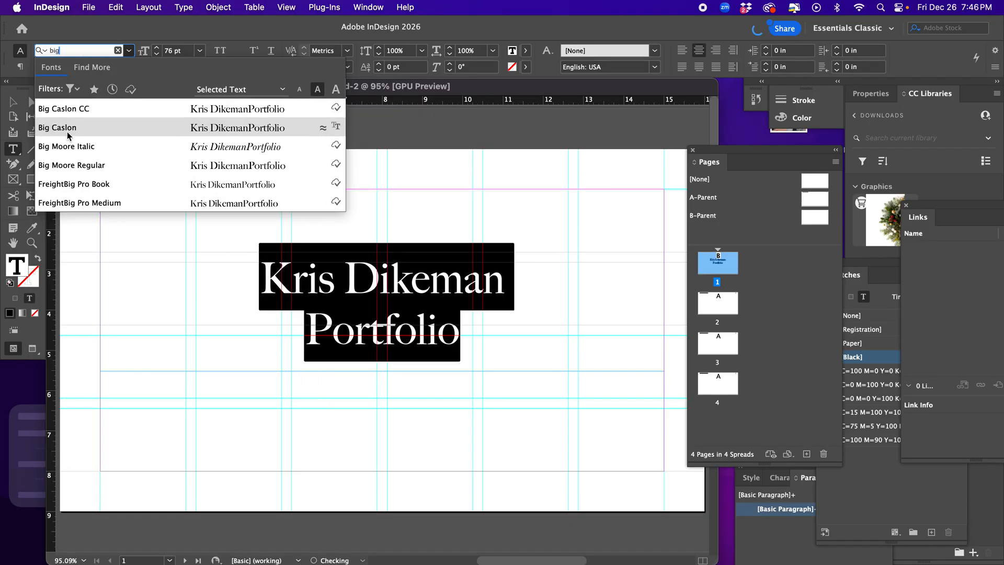
{"action": "left_click", "coordinate": [411, 301]}
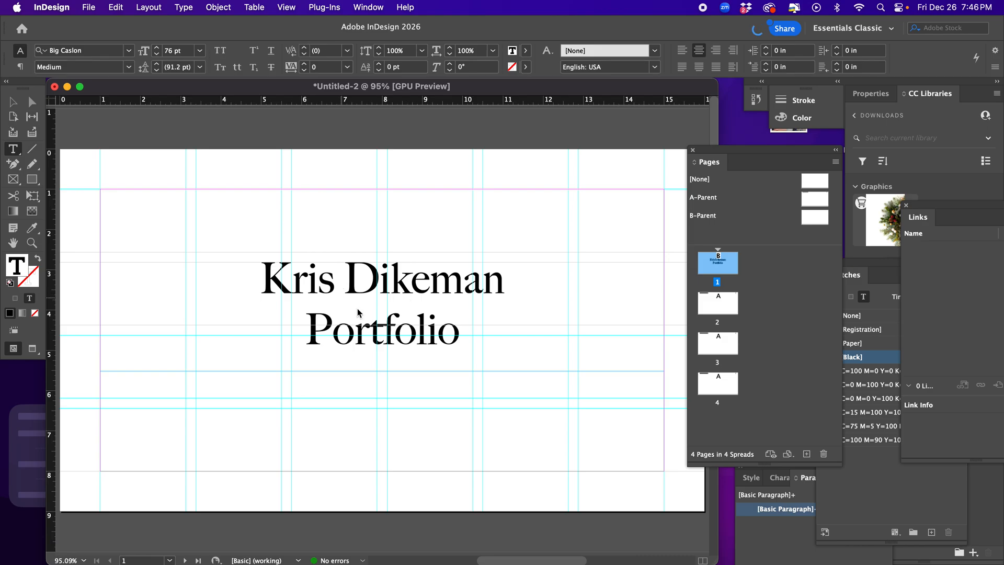
Reduce the "Portfolio" line to 64 pt and deselect the title frame
{"action": "left_click_drag", "start_coordinate": [460, 329], "coordinate": [301, 330]}
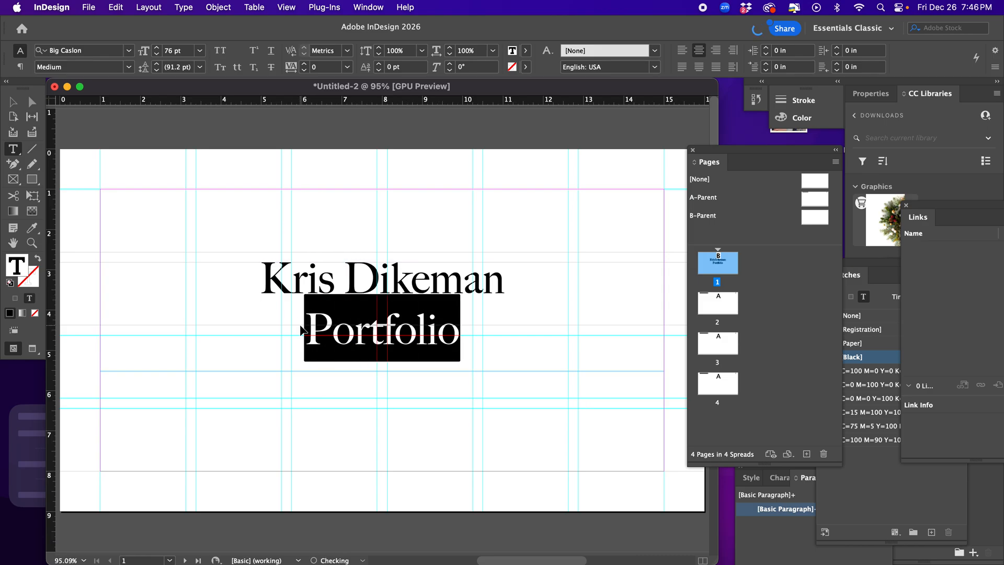
{"action": "key", "text": "super+shift+comma"}
{"action": "key", "text": "super+shift+comma"}
{"action": "key", "text": "super+shift+comma"}
{"action": "key", "text": "super+shift+comma"}
{"action": "key", "text": "super+shift+comma"}
{"action": "key", "text": "super+shift+comma"}
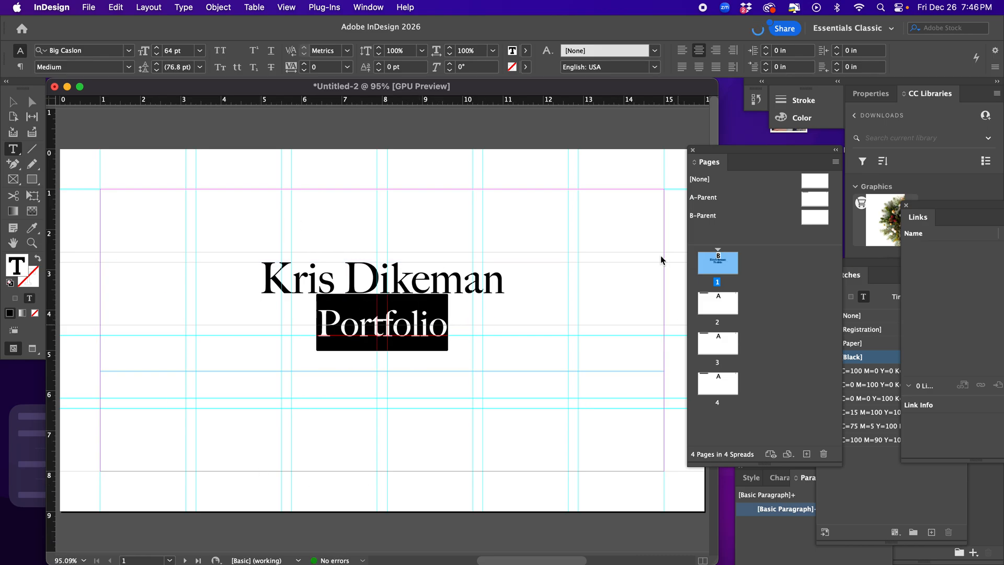
{"action": "left_click", "coordinate": [13, 103]}
{"action": "left_click", "coordinate": [252, 152]}
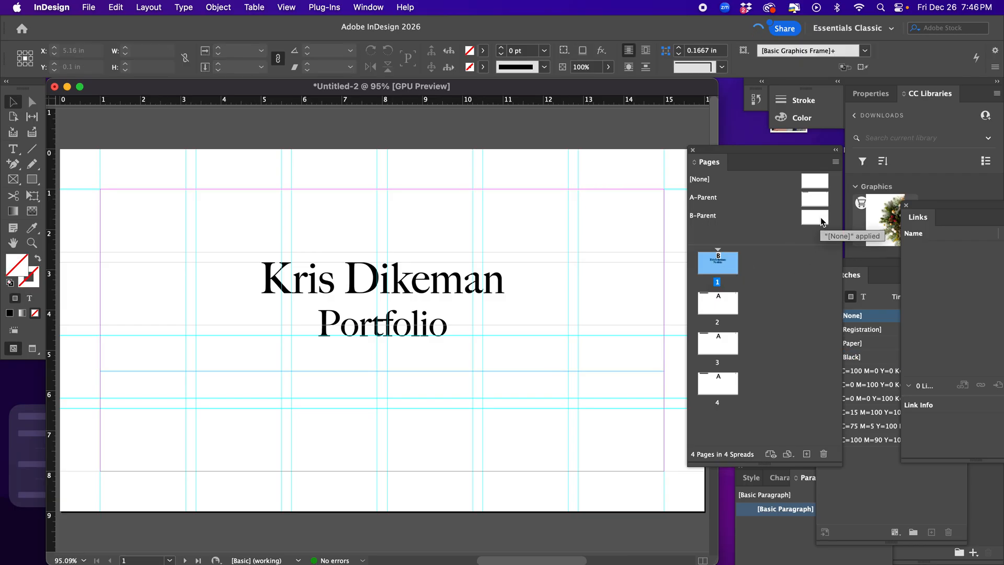
Apply B-Parent to page 1 and open page 2
{"action": "left_click_drag", "start_coordinate": [820, 218], "coordinate": [722, 266]}
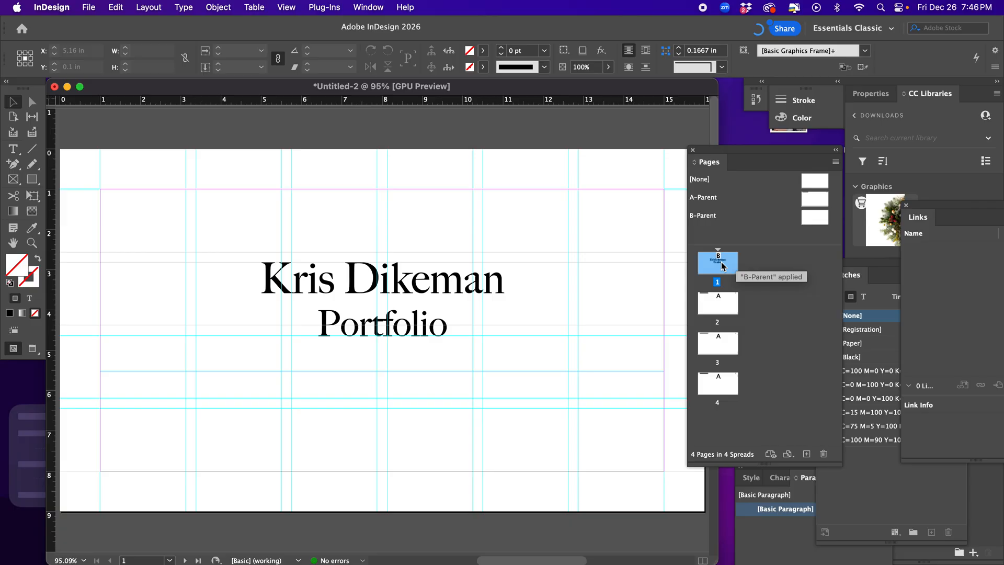
{"action": "double_click", "coordinate": [719, 304]}
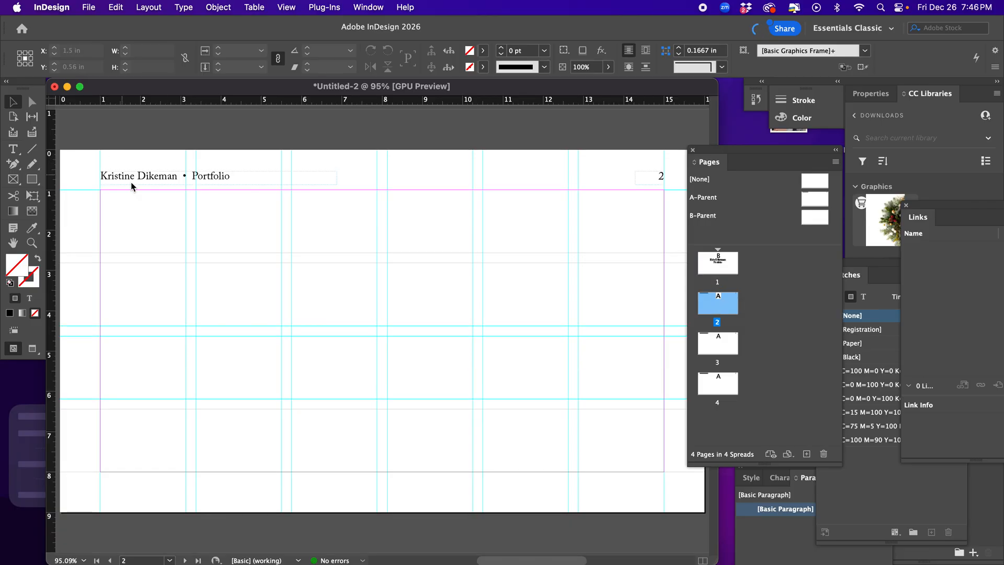
On A-Parent, move the page number frame below the bottom margin and stretch it to span both side margins
{"action": "double_click", "coordinate": [817, 200]}
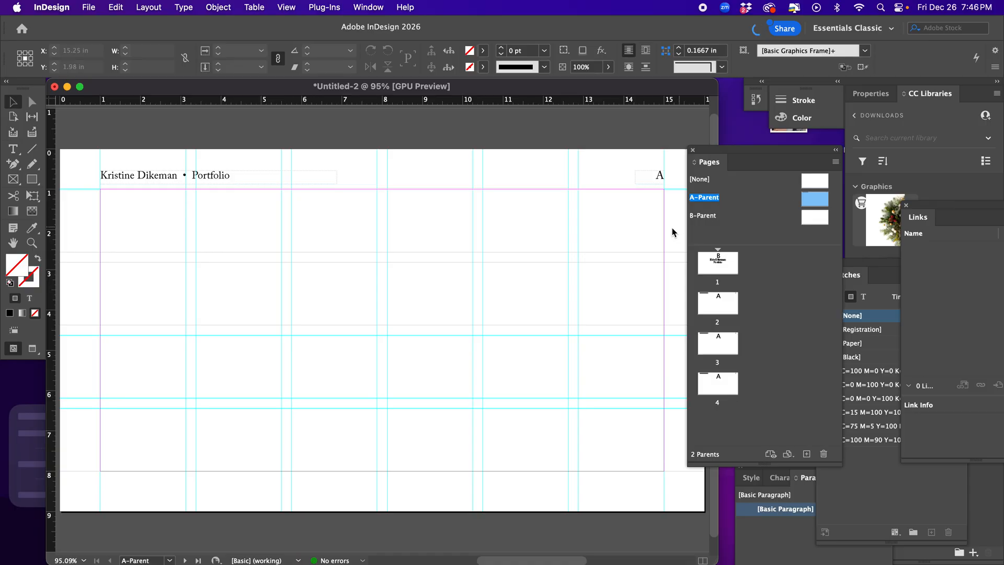
{"action": "left_click_drag", "start_coordinate": [653, 180], "coordinate": [644, 491]}
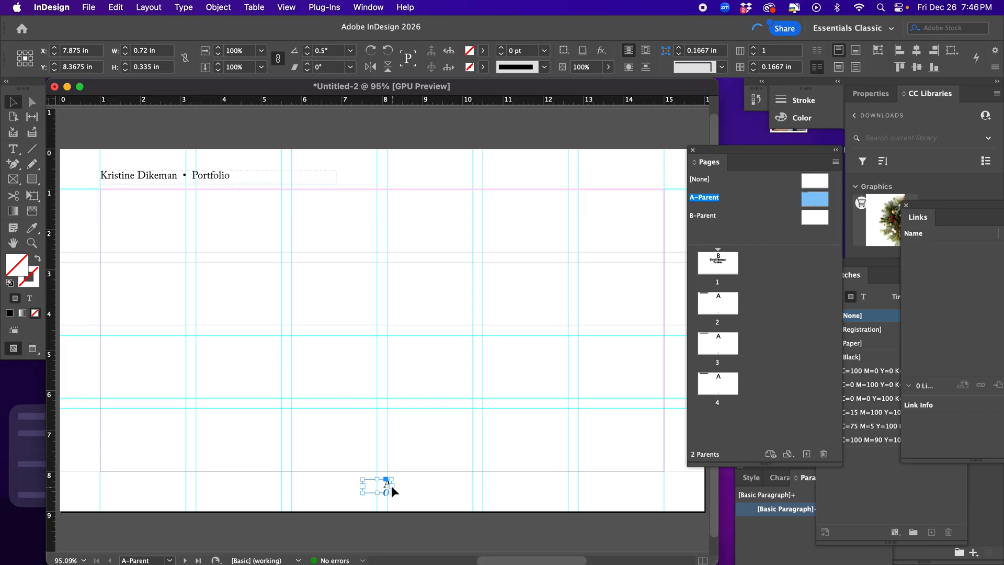
{"action": "left_click_drag", "start_coordinate": [396, 490], "coordinate": [663, 492]}
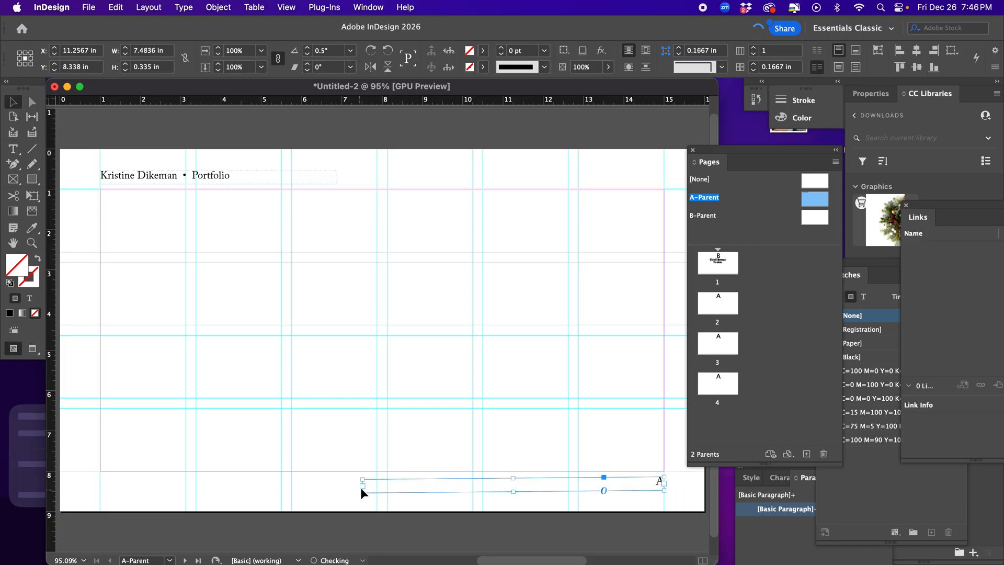
{"action": "left_click_drag", "start_coordinate": [362, 489], "coordinate": [99, 490]}
Centre the page number marker within its frame at the foot of A-Parent
{"action": "double_click", "coordinate": [481, 488]}
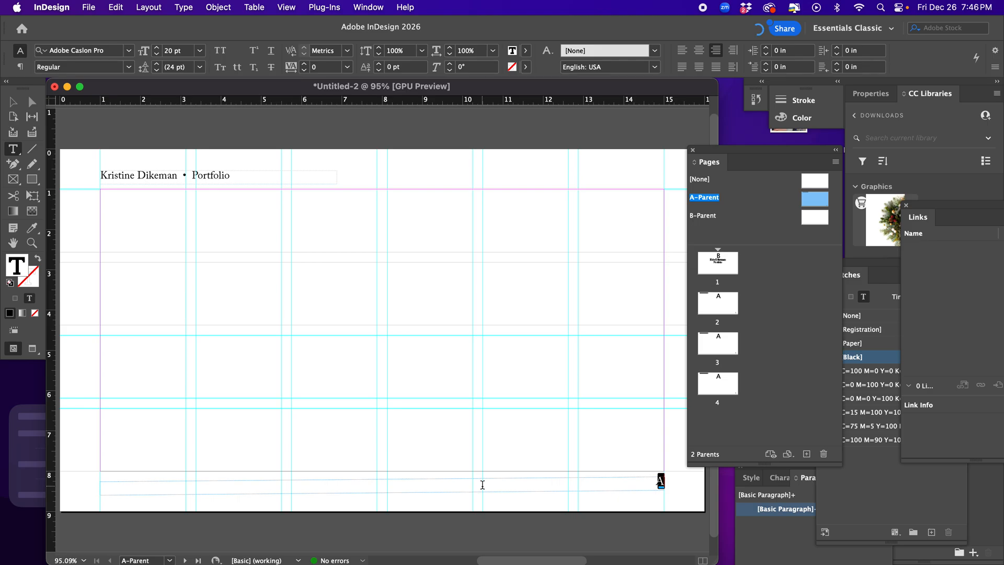
{"action": "key", "text": "super+shift+c"}
{"action": "left_click", "coordinate": [456, 501]}
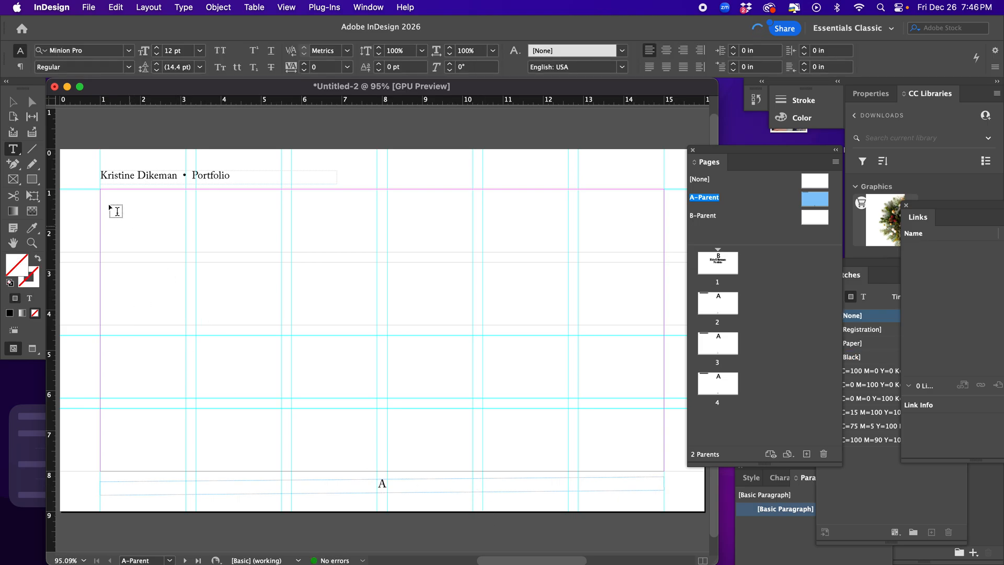
Widen the header text frame on A-Parent to 14 in, reaching the right margin, and centre its text
{"action": "left_click", "coordinate": [13, 101]}
{"action": "left_click", "coordinate": [241, 180]}
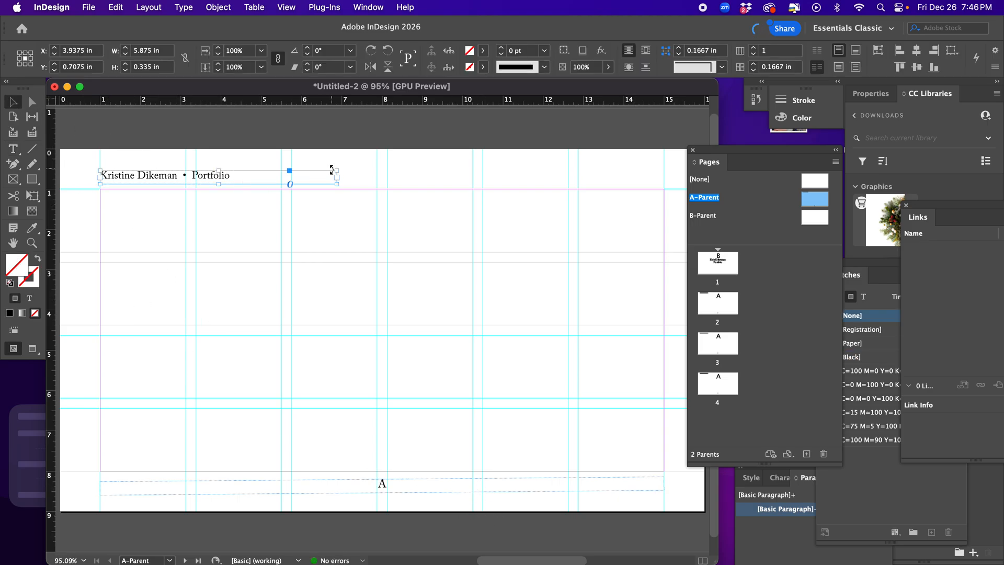
{"action": "left_click_drag", "start_coordinate": [339, 182], "coordinate": [664, 193]}
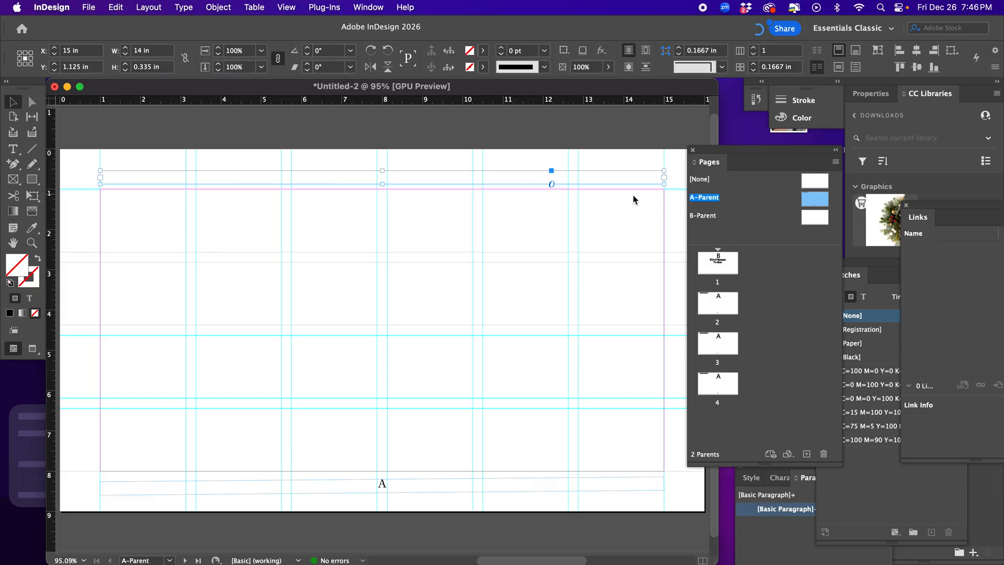
{"action": "double_click", "coordinate": [317, 174]}
{"action": "key", "text": "super+a"}
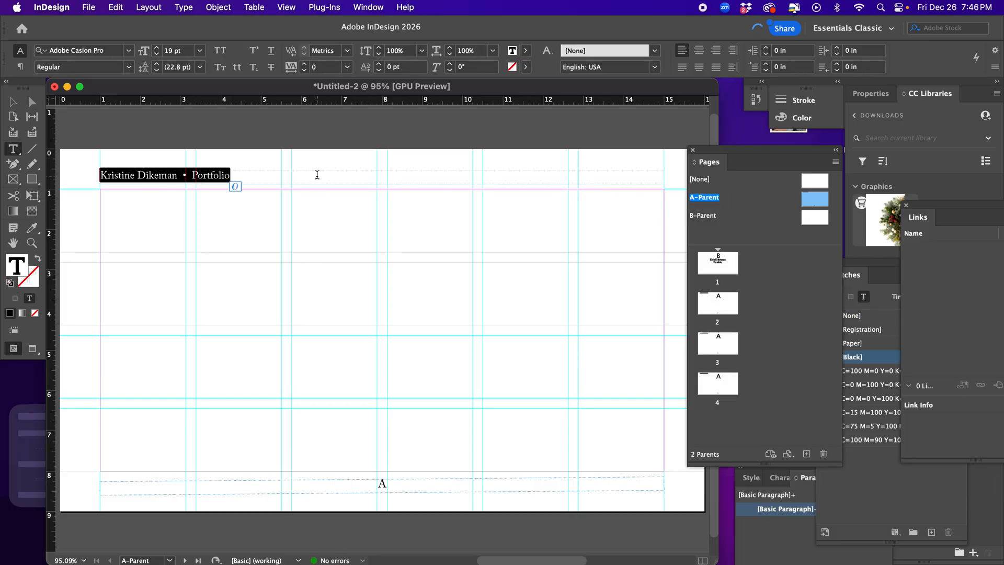
{"action": "key", "text": "shift+super+c"}
{"action": "left_click", "coordinate": [325, 235]}
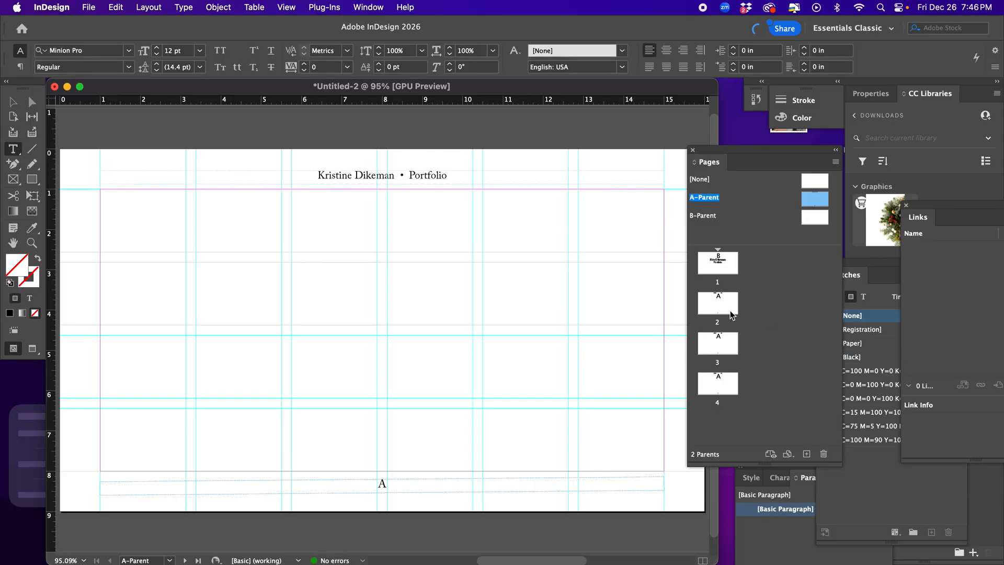
Check the header and page number placement on the document pages based on A-Parent
{"action": "double_click", "coordinate": [718, 304]}
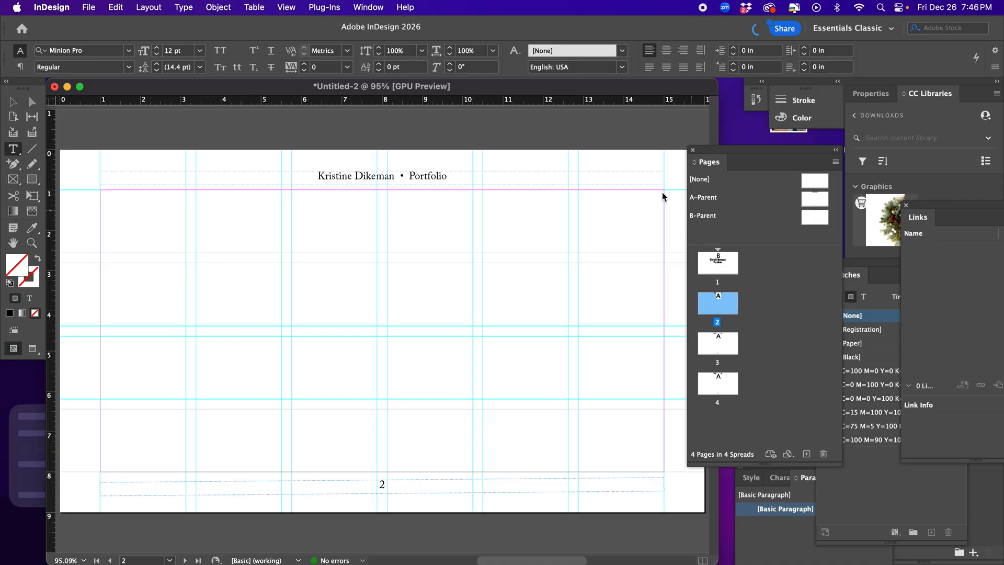
{"action": "double_click", "coordinate": [717, 341]}
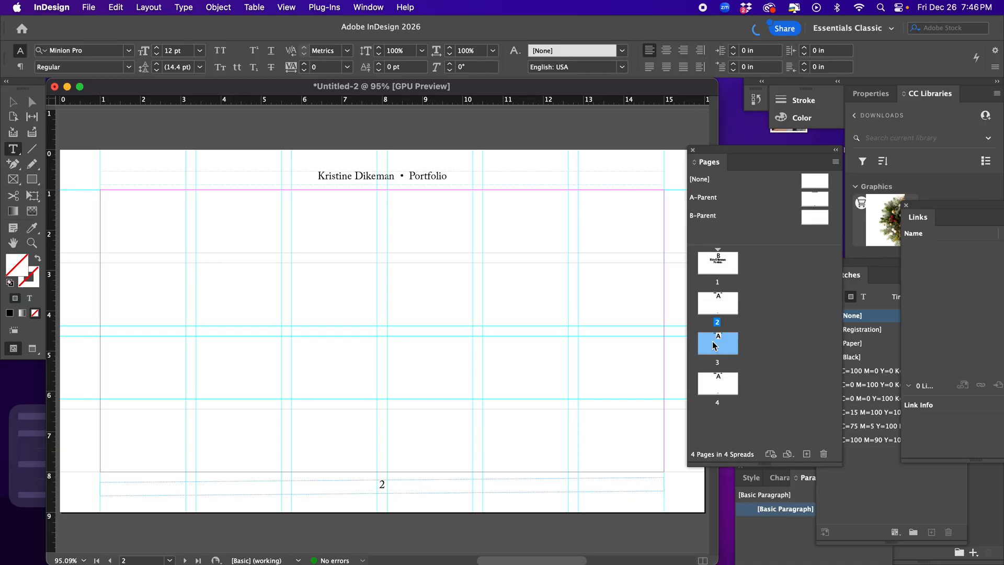
{"action": "left_click", "coordinate": [719, 382]}
{"action": "double_click", "coordinate": [718, 383]}
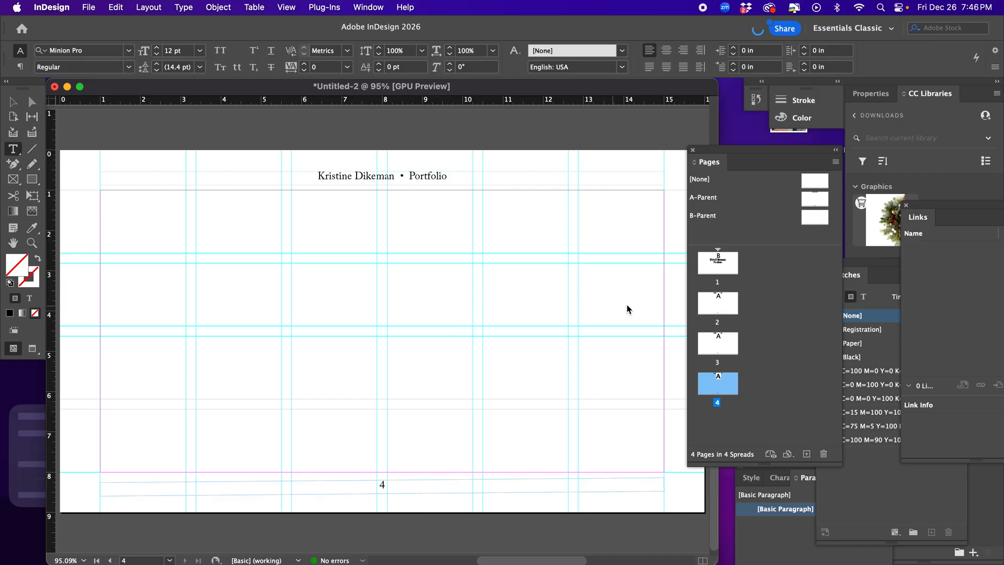
Delete pages 3 and 4 from the document
{"action": "left_click", "coordinate": [718, 303]}
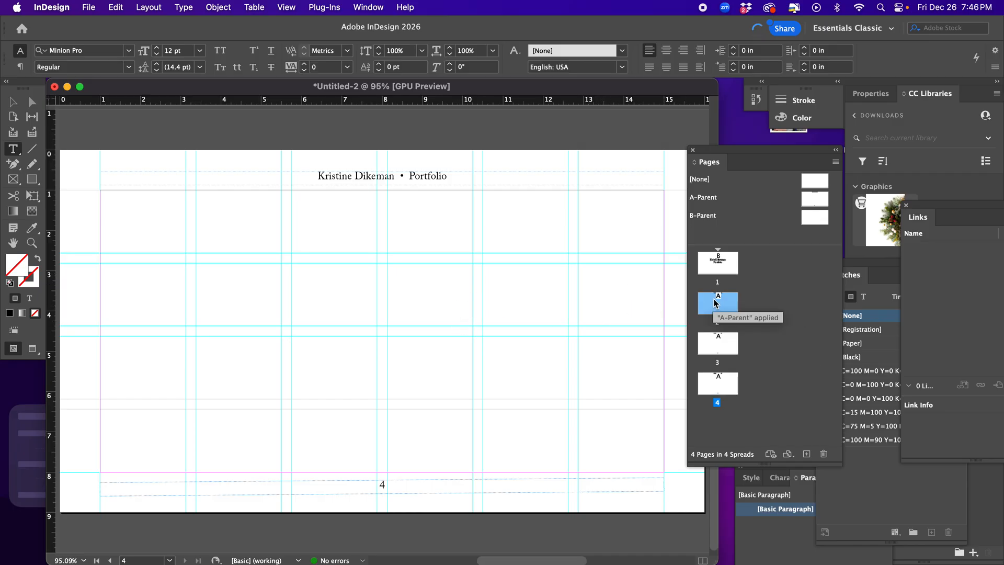
{"action": "left_click", "coordinate": [717, 345]}
{"action": "left_click", "coordinate": [717, 385], "text": "shift"}
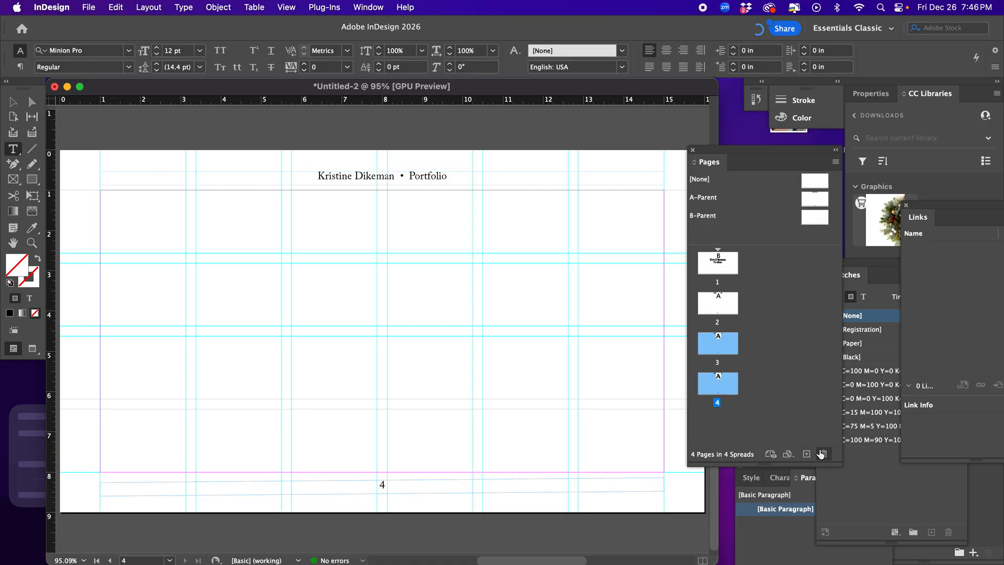
{"action": "left_click", "coordinate": [824, 453]}
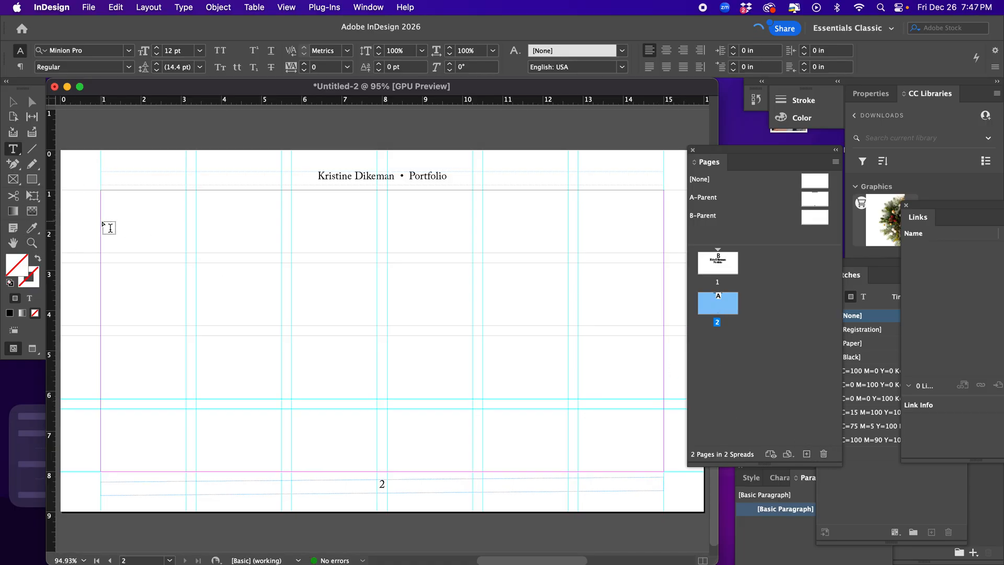
On page 2, draw a text frame 4.5 in wide from the left margin and lower its top edge to the second row's upper guide
{"action": "left_click_drag", "start_coordinate": [100, 218], "coordinate": [281, 459]}
{"action": "left_click", "coordinate": [13, 102]}
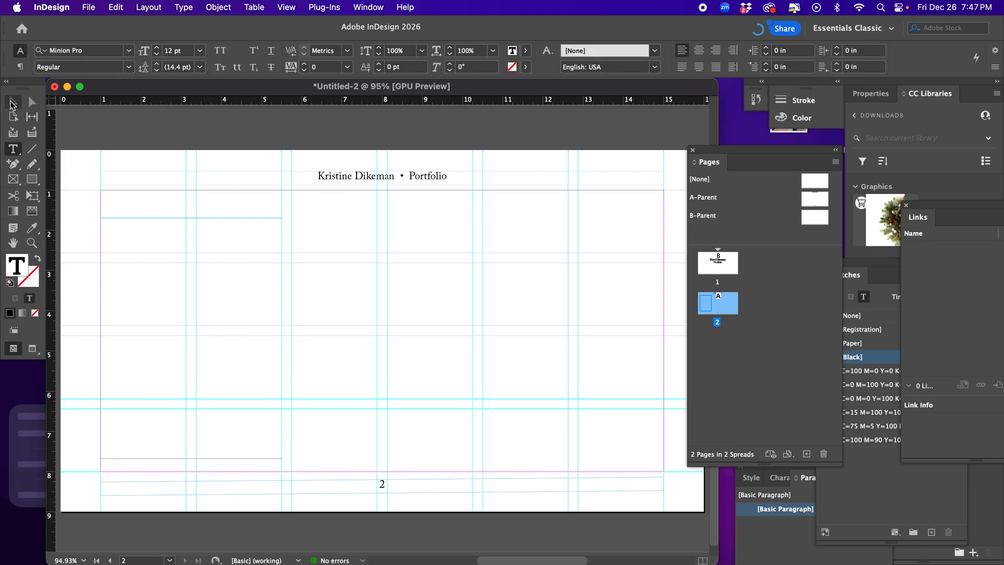
{"action": "left_click_drag", "start_coordinate": [191, 222], "coordinate": [189, 267]}
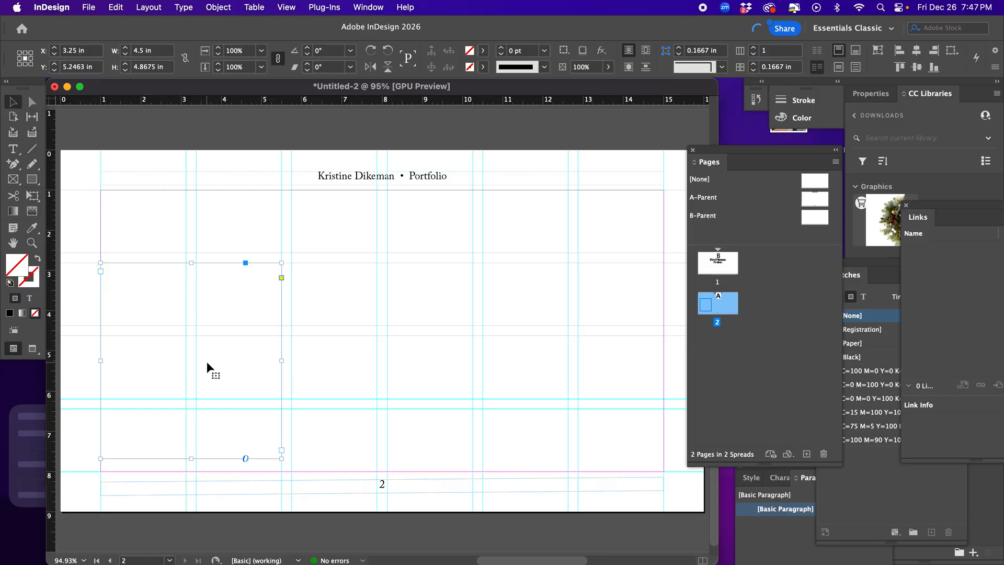
Fill the page 2 text frame with placeholder text and delete its last paragraph, starting "Ed eat harupti"
{"action": "left_click", "coordinate": [183, 7]}
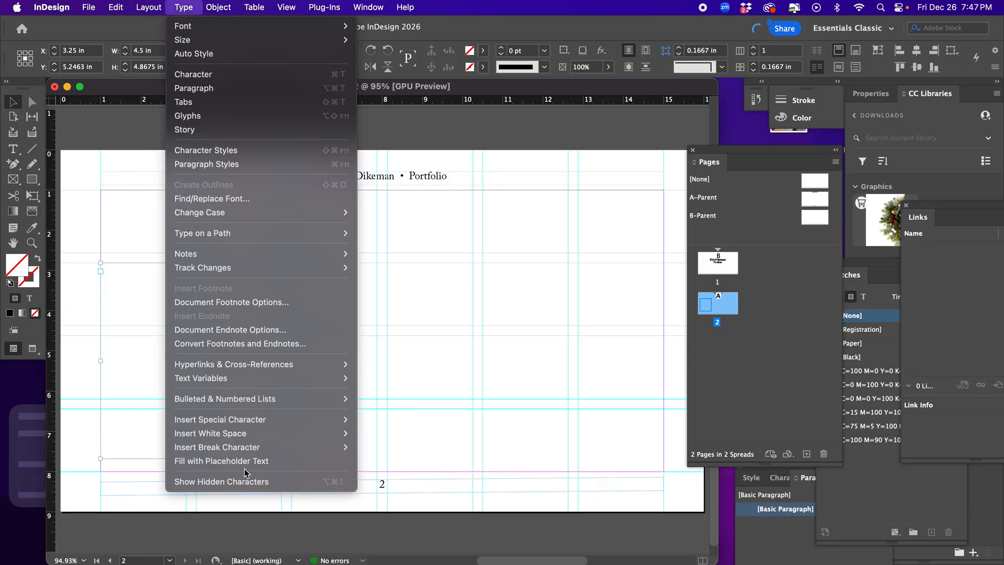
{"action": "left_click", "coordinate": [199, 461]}
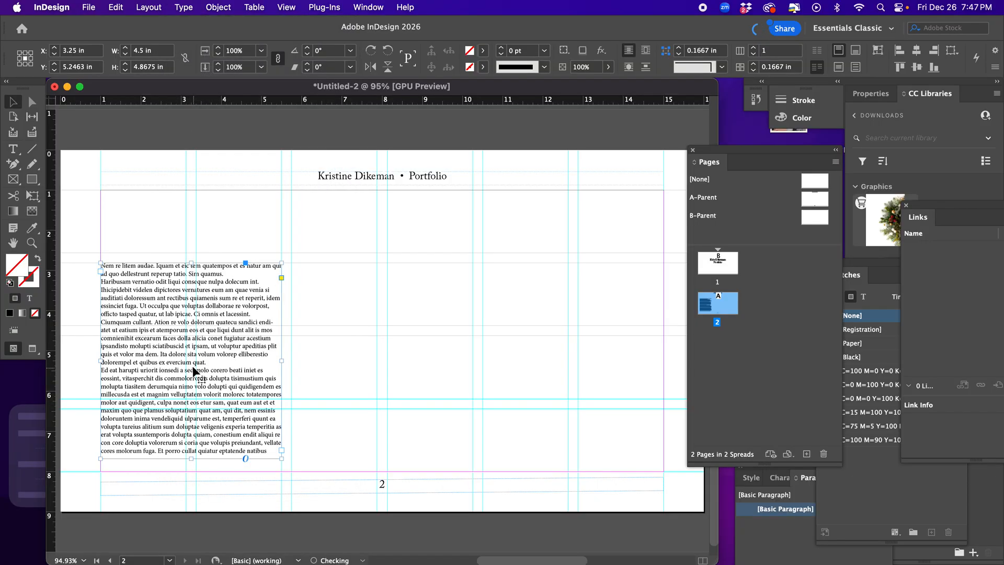
{"action": "left_click_drag", "start_coordinate": [214, 358], "coordinate": [236, 487]}
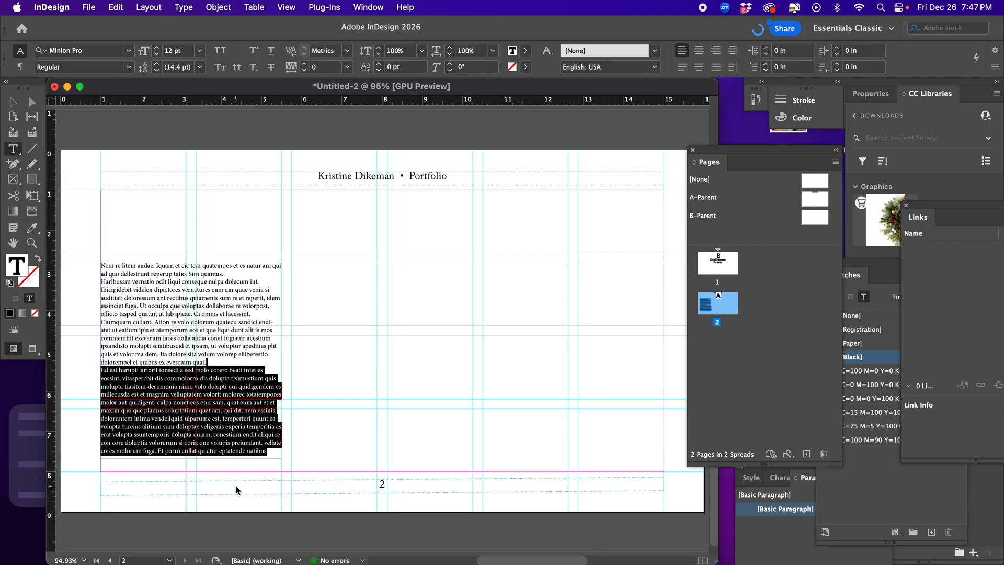
{"action": "key", "text": "BackSpace"}
{"action": "key", "text": "Escape"}
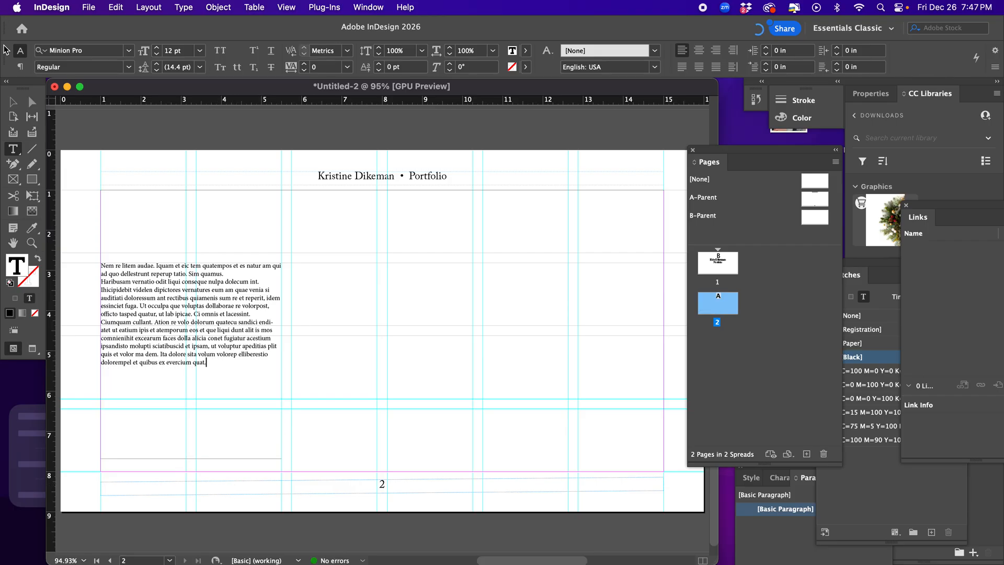
Narrow the placeholder text frame on page 2 to about 3.4 in, keeping its left edge on the margin
{"action": "left_click", "coordinate": [202, 127]}
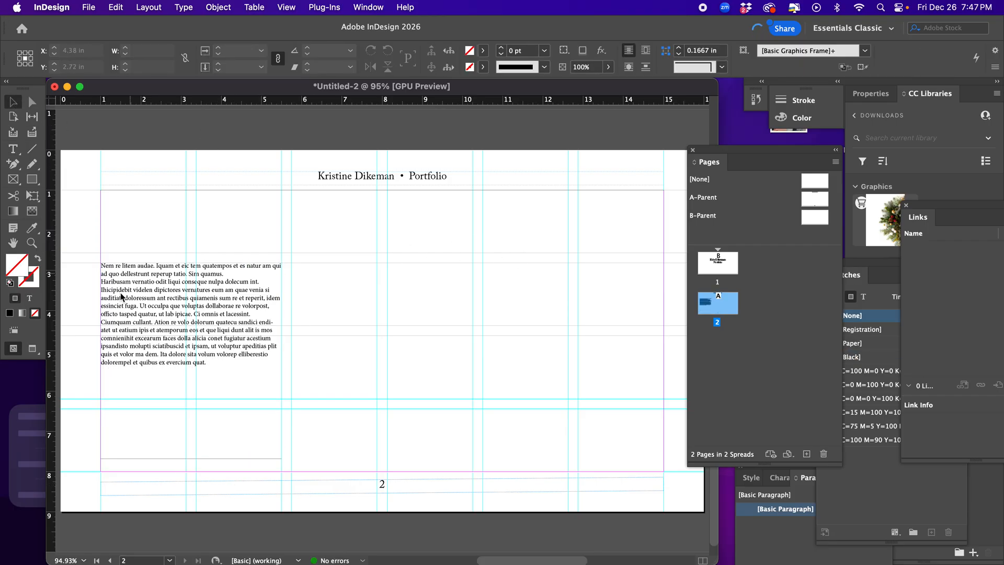
{"action": "left_click", "coordinate": [233, 309]}
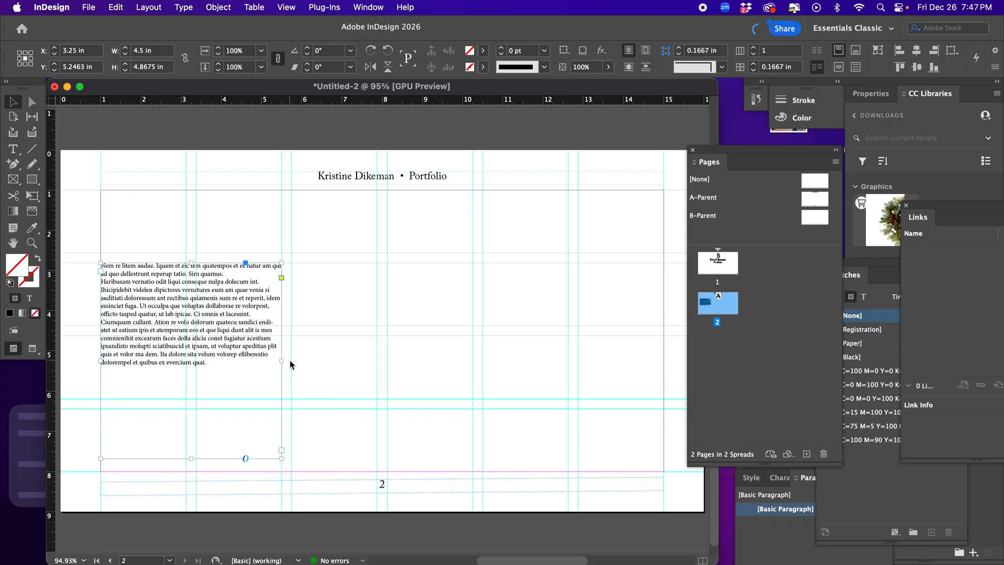
{"action": "left_click_drag", "start_coordinate": [282, 361], "coordinate": [238, 361]}
{"action": "left_click", "coordinate": [327, 406]}
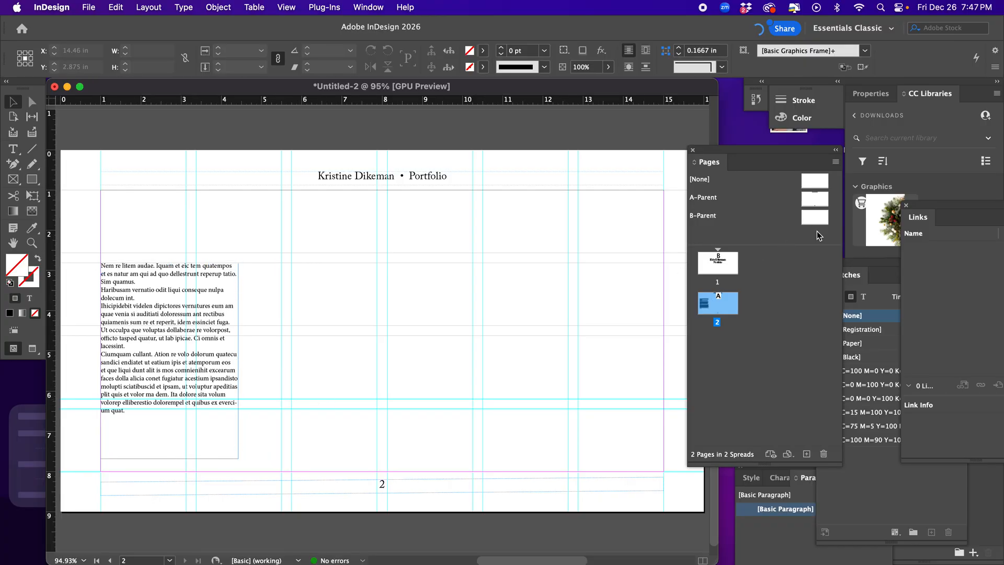
On A-Parent, set up new layout guides with 8 columns and 4 rows
{"action": "double_click", "coordinate": [816, 199]}
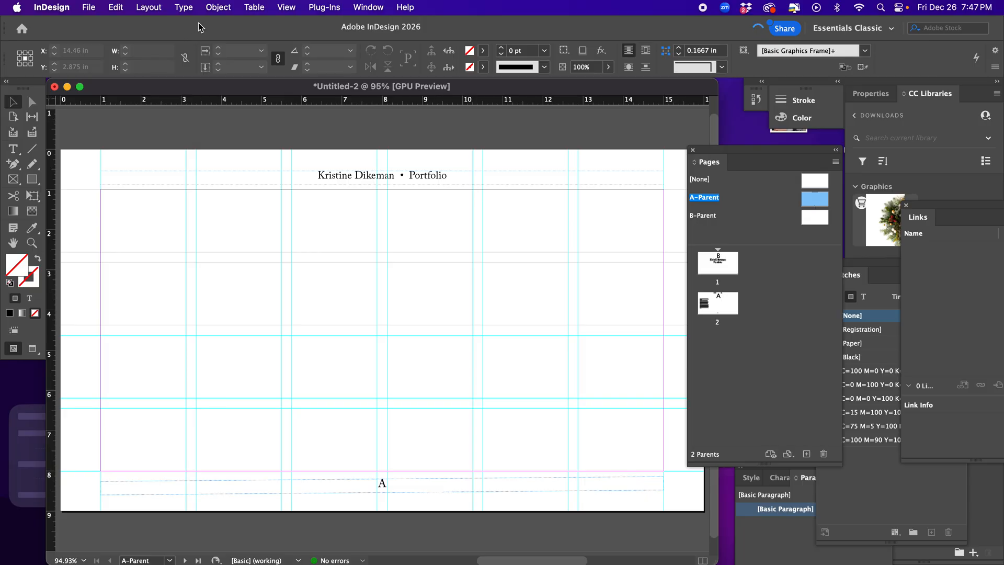
{"action": "left_click", "coordinate": [115, 7]}
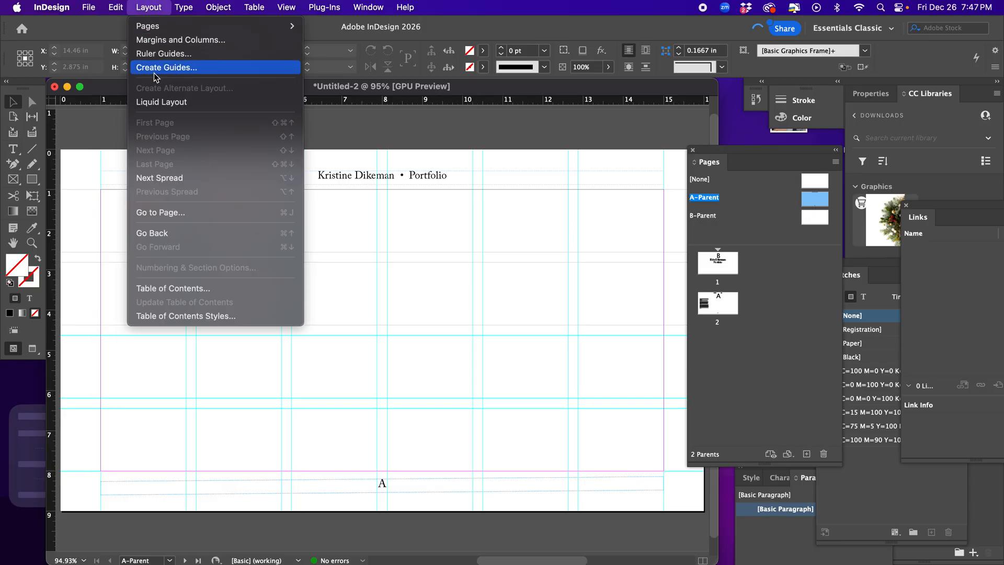
{"action": "left_click", "coordinate": [155, 73]}
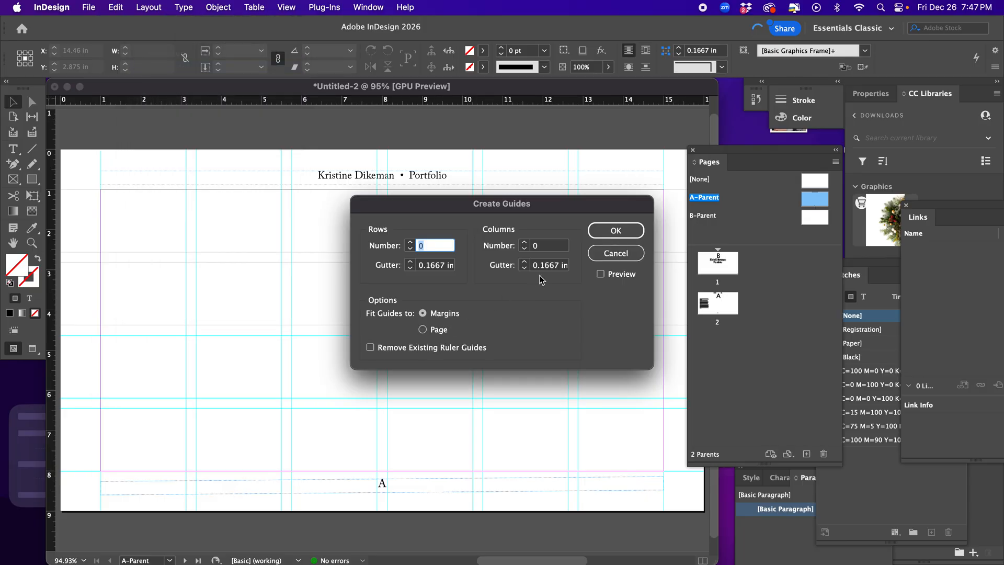
{"action": "left_click", "coordinate": [546, 246]}
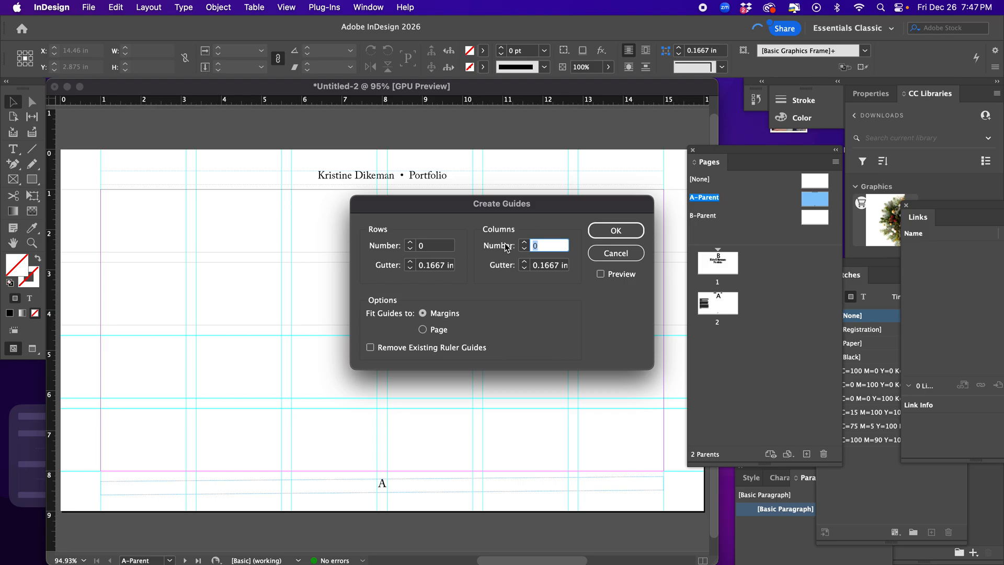
{"action": "type", "text": "8"}
{"action": "left_click", "coordinate": [433, 248]}
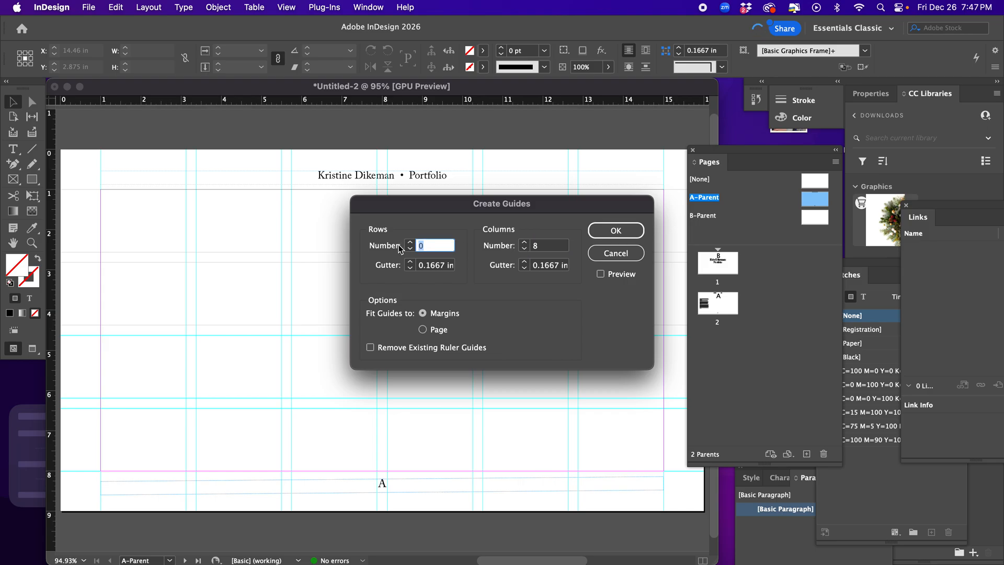
{"action": "type", "text": "4"}
Give the A-Parent row and column guides 0.25 in gutters and create them with existing ruler guides removed
{"action": "left_click", "coordinate": [439, 267]}
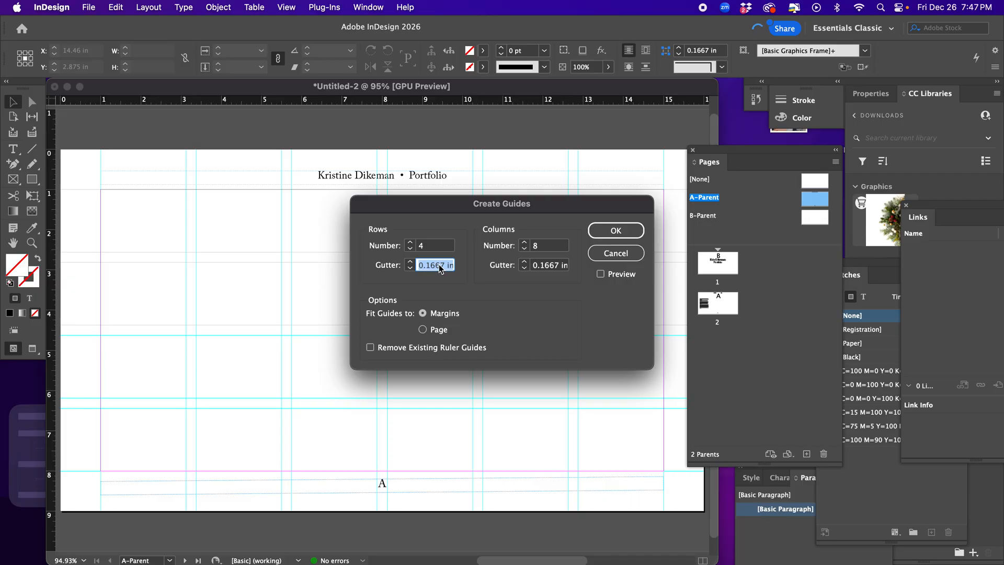
{"action": "type", "text": ".25"}
{"action": "left_click", "coordinate": [539, 267]}
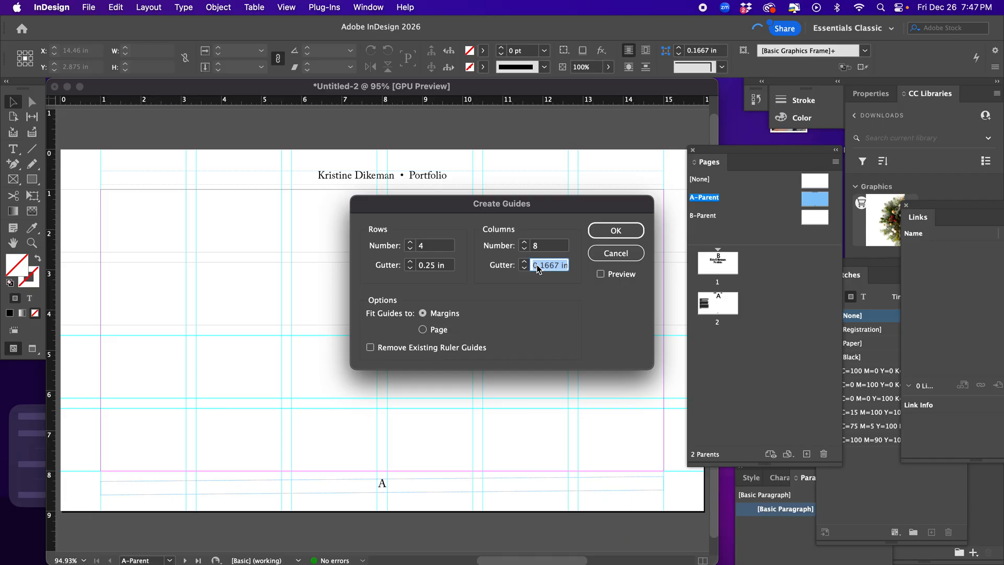
{"action": "type", "text": ".25"}
{"action": "left_click", "coordinate": [372, 347]}
{"action": "left_click", "coordinate": [623, 232]}
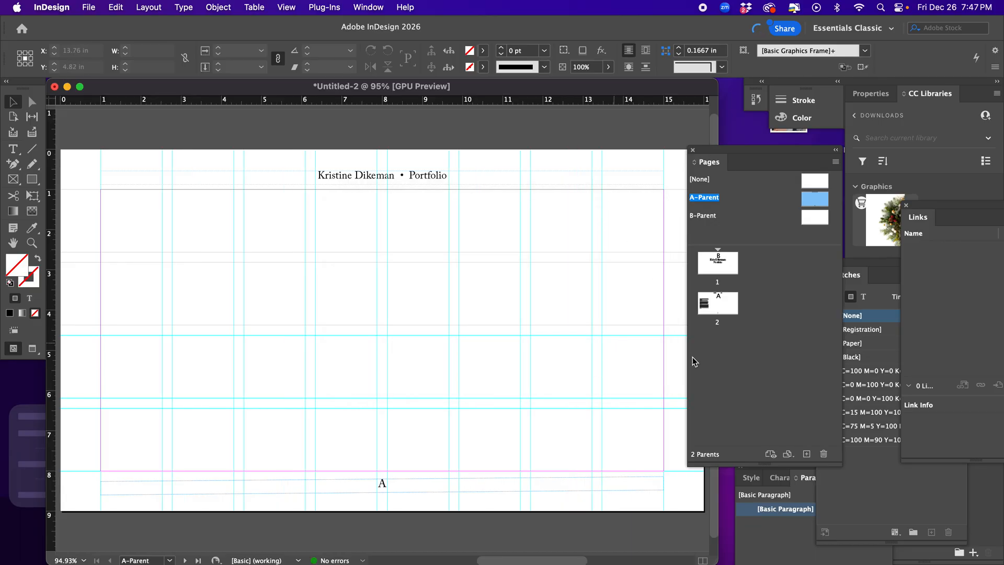
On page 2, narrow the text frame to 3.3125 in so its right edge meets the end of the second column
{"action": "double_click", "coordinate": [733, 309]}
{"action": "left_click", "coordinate": [222, 356]}
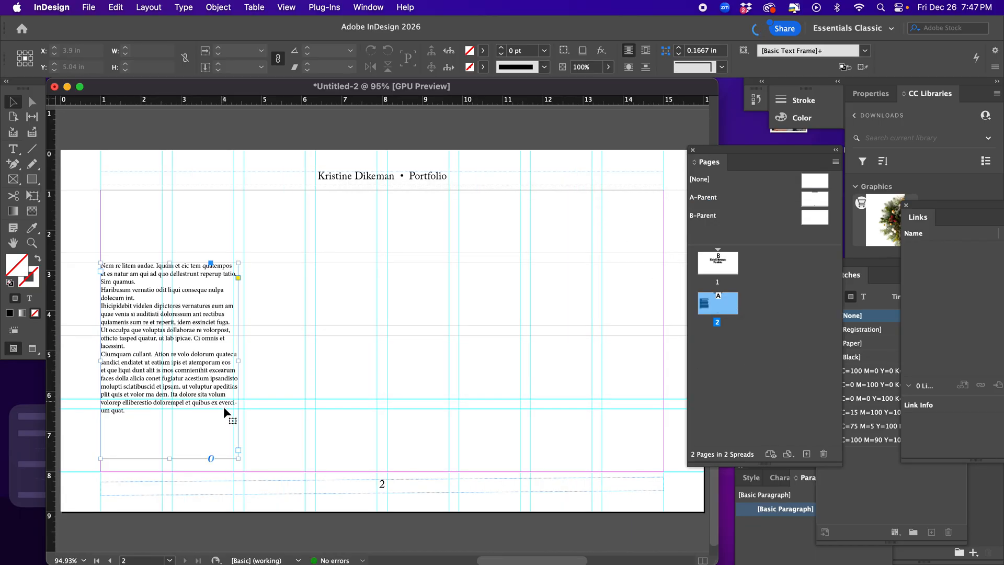
{"action": "left_click_drag", "start_coordinate": [238, 361], "coordinate": [234, 361]}
{"action": "left_click", "coordinate": [289, 384]}
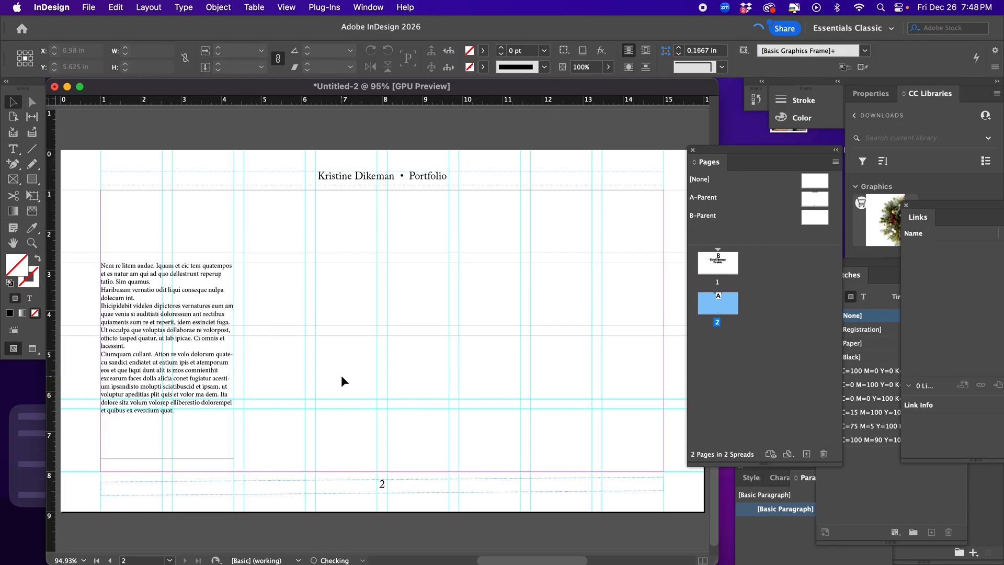
Merge the first three placeholder paragraphs by removing the breaks after "Sim quamus." and "dolecum int."
{"action": "left_click", "coordinate": [197, 287]}
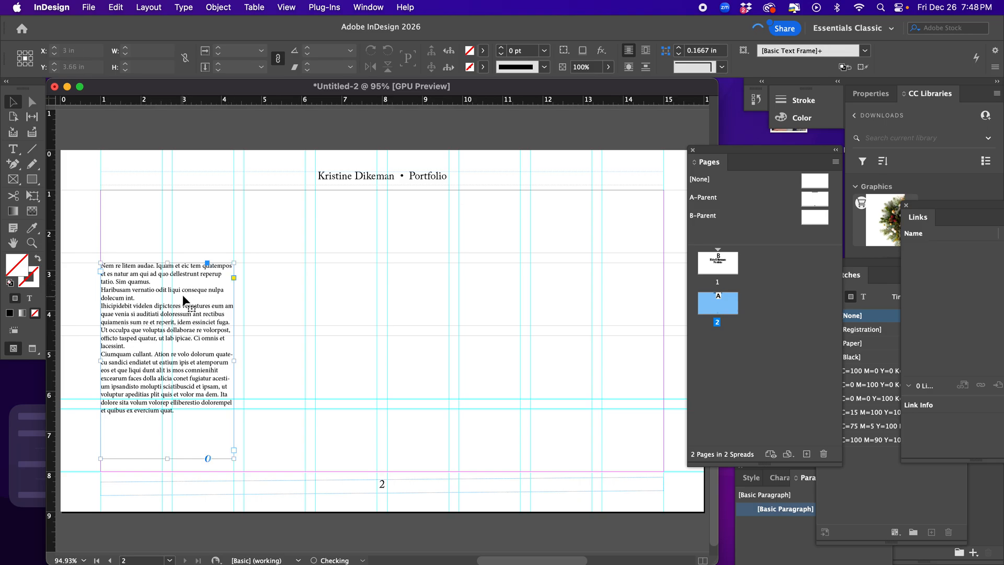
{"action": "left_click", "coordinate": [30, 247]}
{"action": "left_click", "coordinate": [181, 299]}
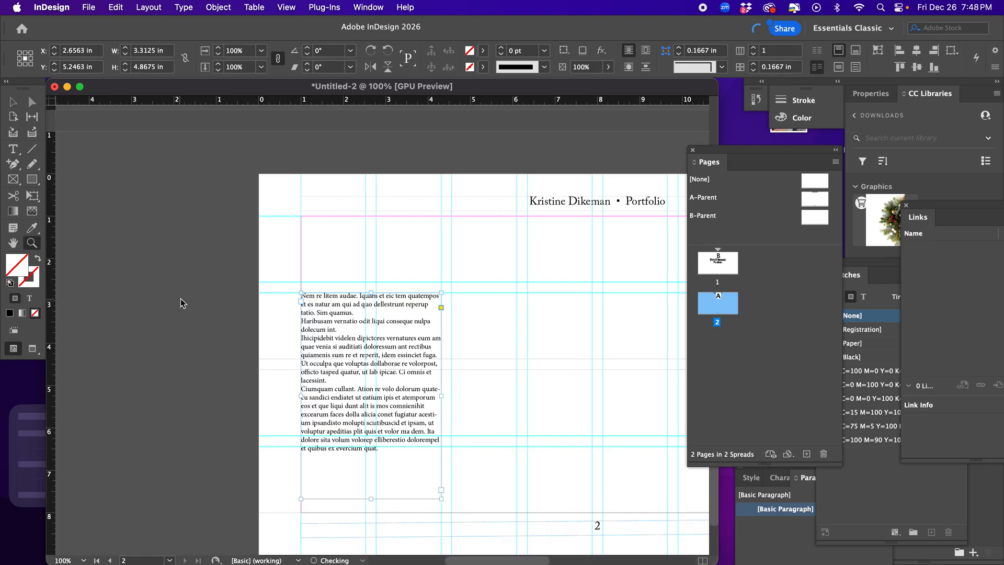
{"action": "left_click", "coordinate": [347, 310]}
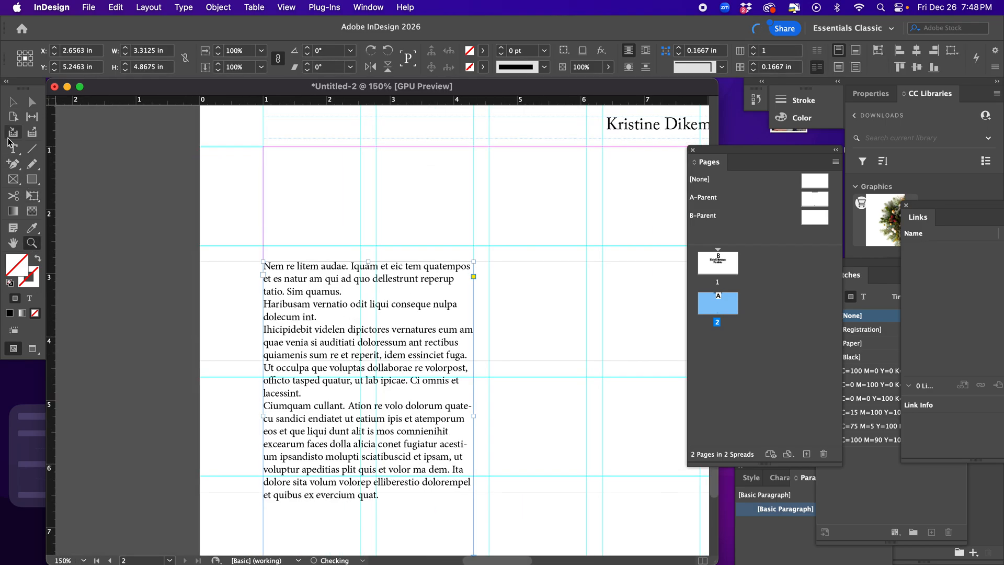
{"action": "left_click", "coordinate": [13, 149]}
{"action": "left_click", "coordinate": [377, 290]}
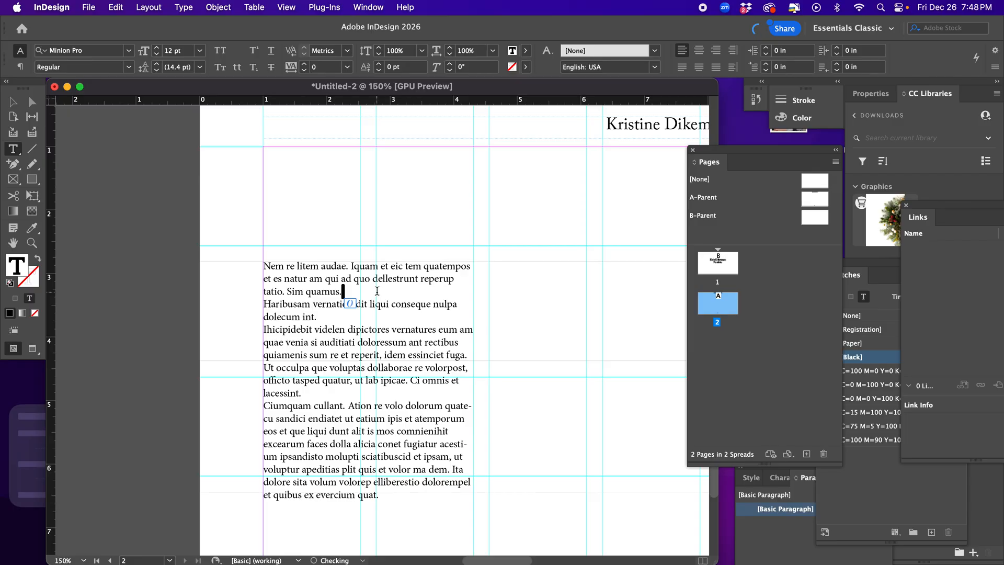
{"action": "key", "text": "Delete"}
{"action": "left_click", "coordinate": [418, 306]}
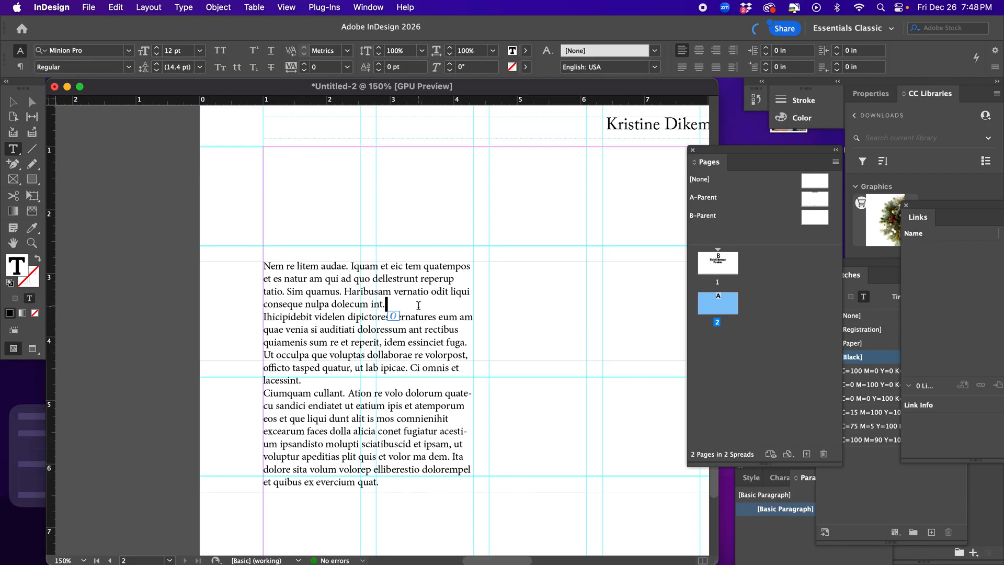
{"action": "key", "text": "Delete"}
Increase the leading of all the placeholder text in the page 2 frame to 18.4 pt
{"action": "key", "text": "super+a"}
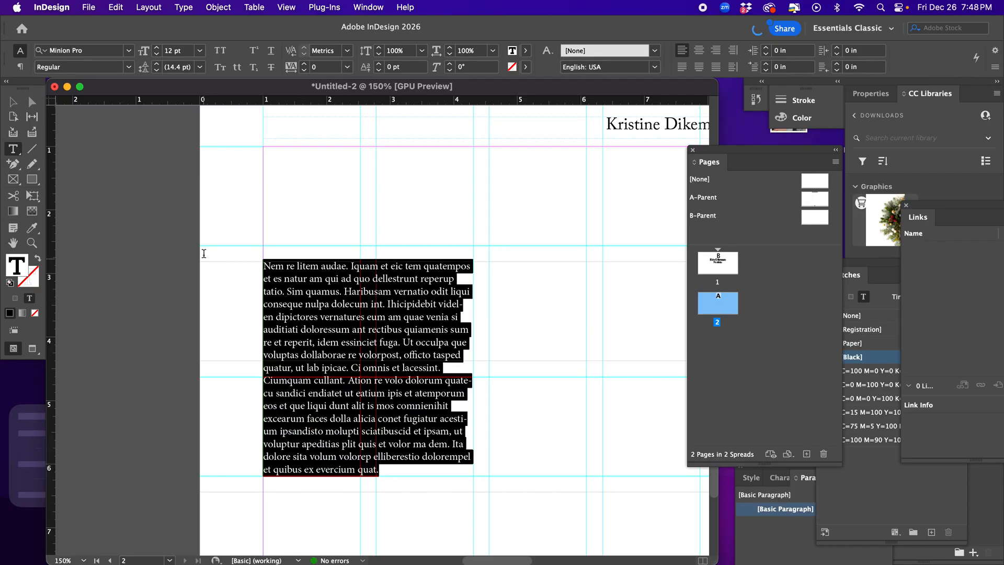
{"action": "key", "text": "alt+Down"}
{"action": "key", "text": "alt+Down"}
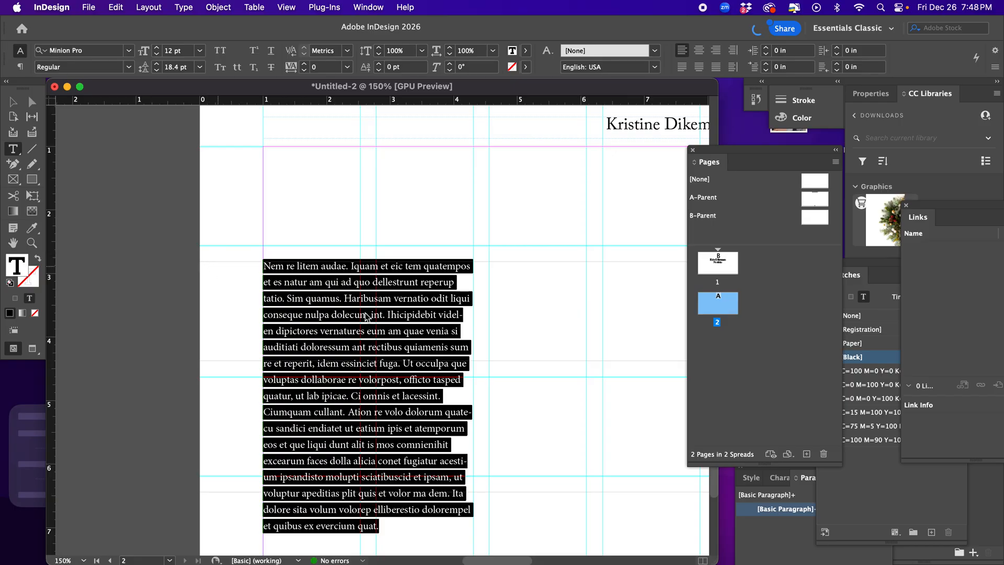
{"action": "left_click", "coordinate": [366, 316]}
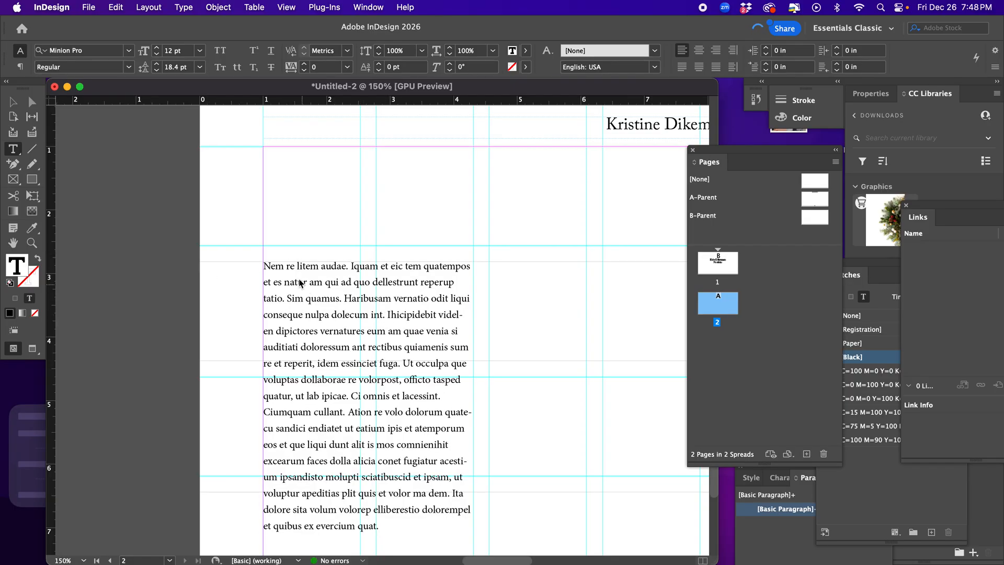
Insert the lines "Zine Poster Project" and "Whatever Design class" as separate paragraphs above the page 2 placeholder text
{"action": "left_click", "coordinate": [264, 265]}
{"action": "type", "text": "Zine Po"}
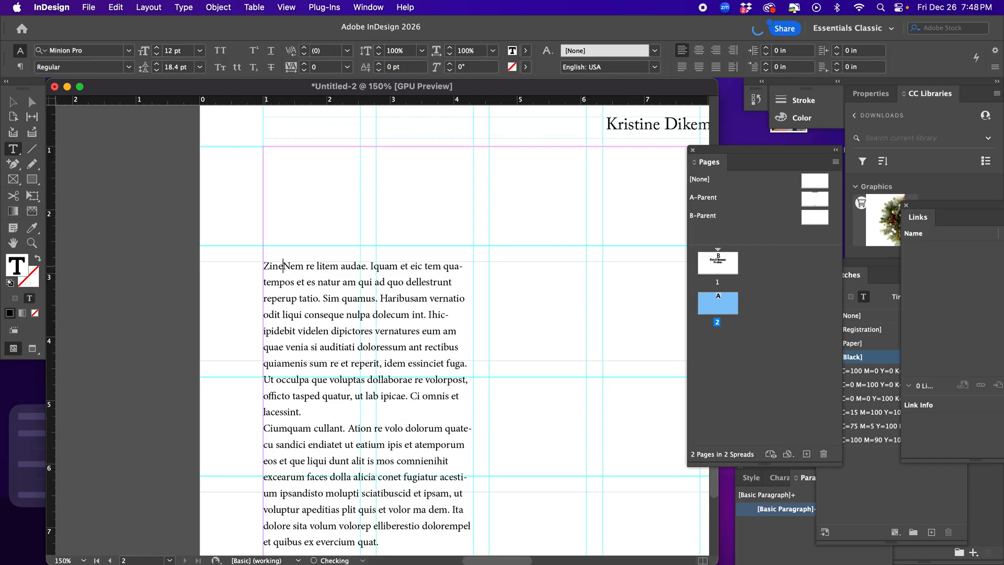
{"action": "type", "text": "ster Project"}
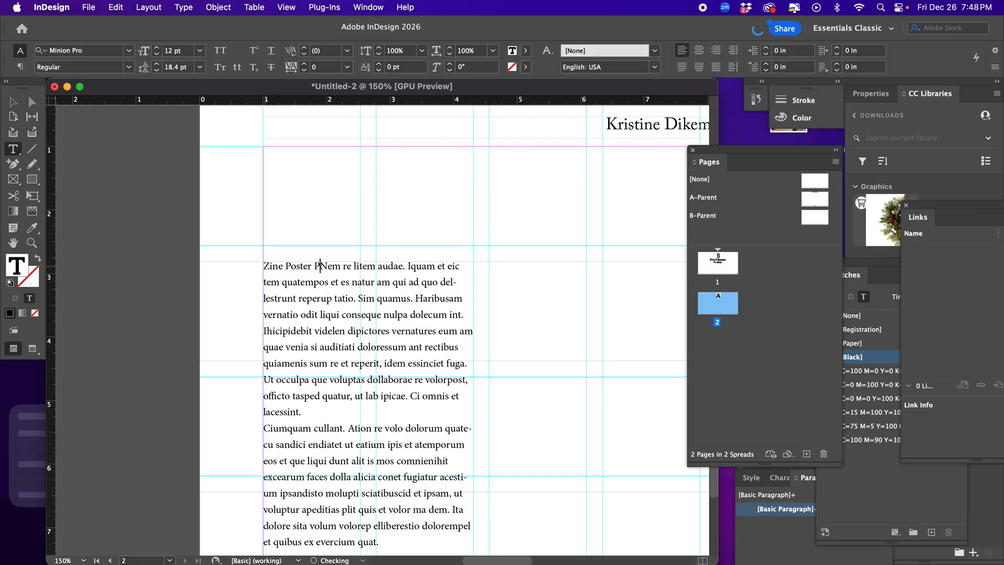
{"action": "key", "text": "Return"}
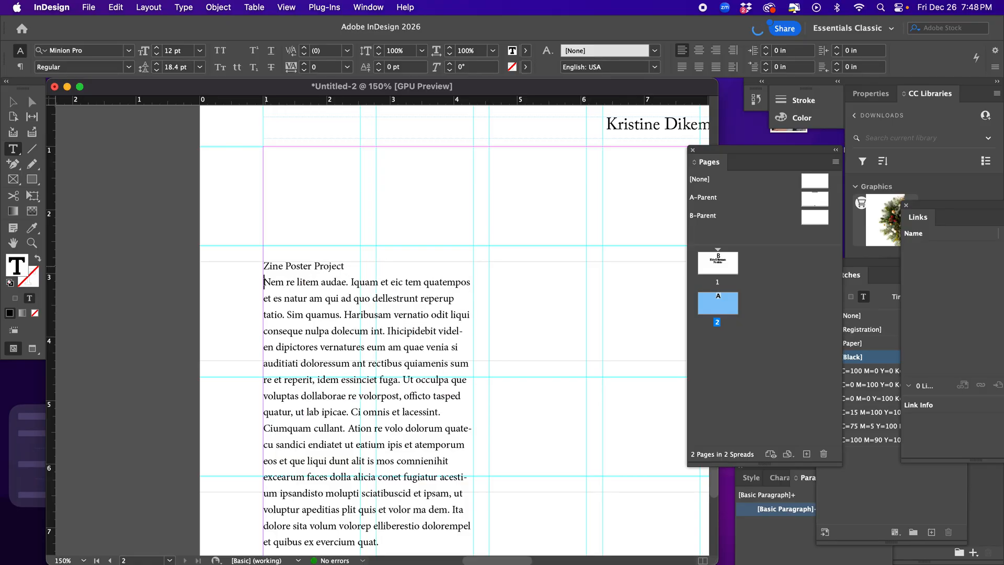
{"action": "type", "text": "Whatever De"}
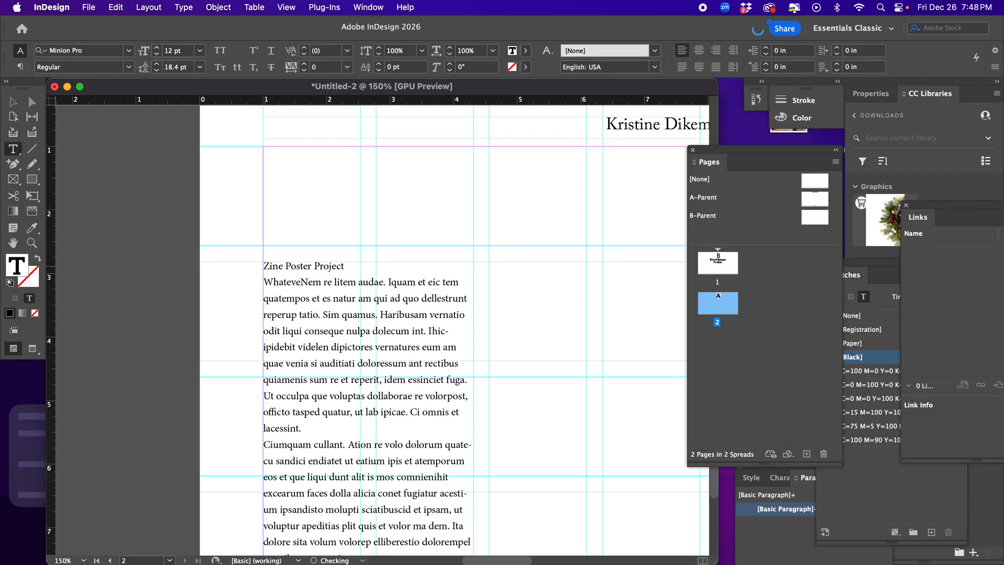
{"action": "type", "text": "sign cla"}
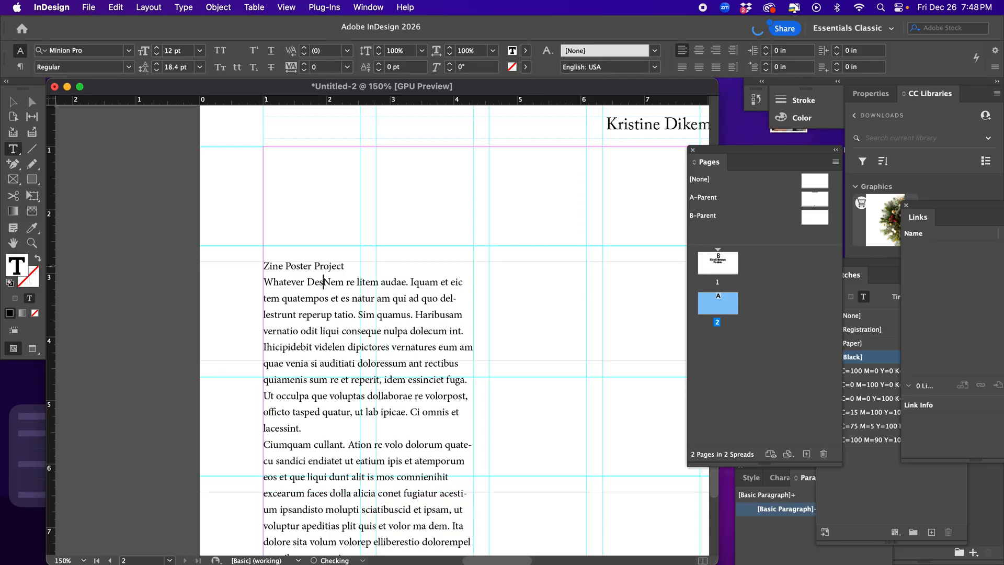
{"action": "type", "text": "ss"}
{"action": "key", "text": "Return"}
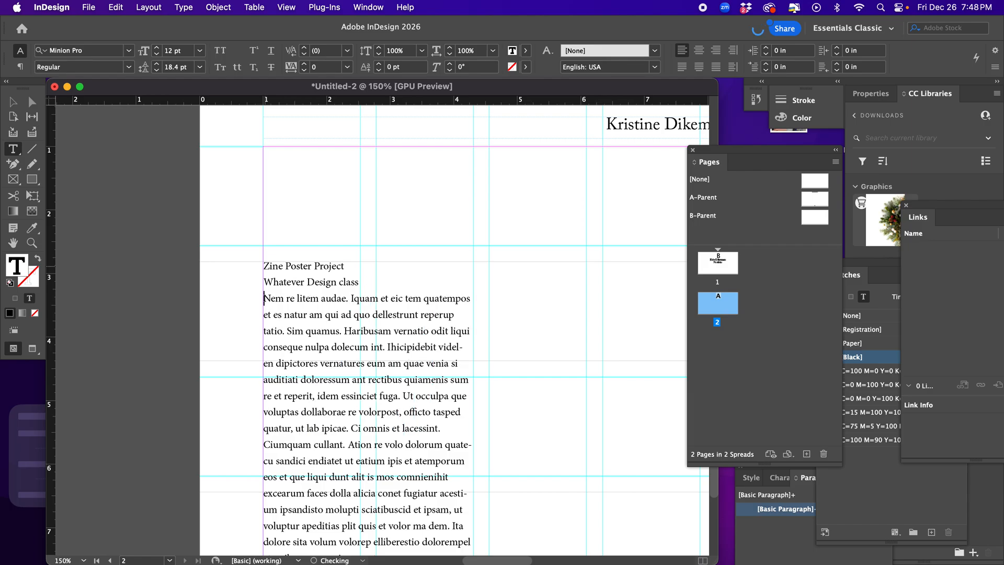
Give all the text in the page 2 frame 0.125 in of space after each paragraph
{"action": "key", "text": "super+a"}
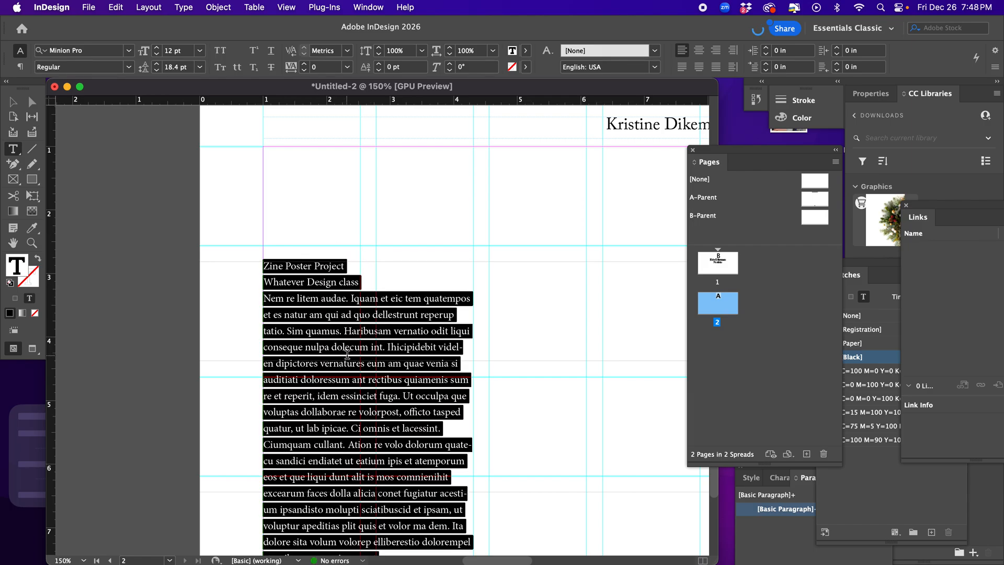
{"action": "left_click", "coordinate": [183, 8]}
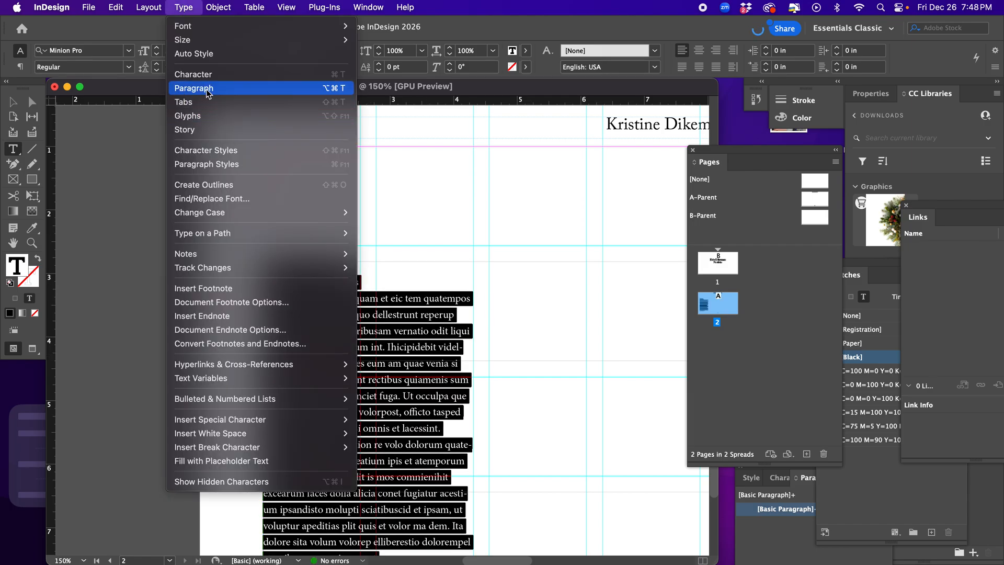
{"action": "left_click", "coordinate": [207, 90]}
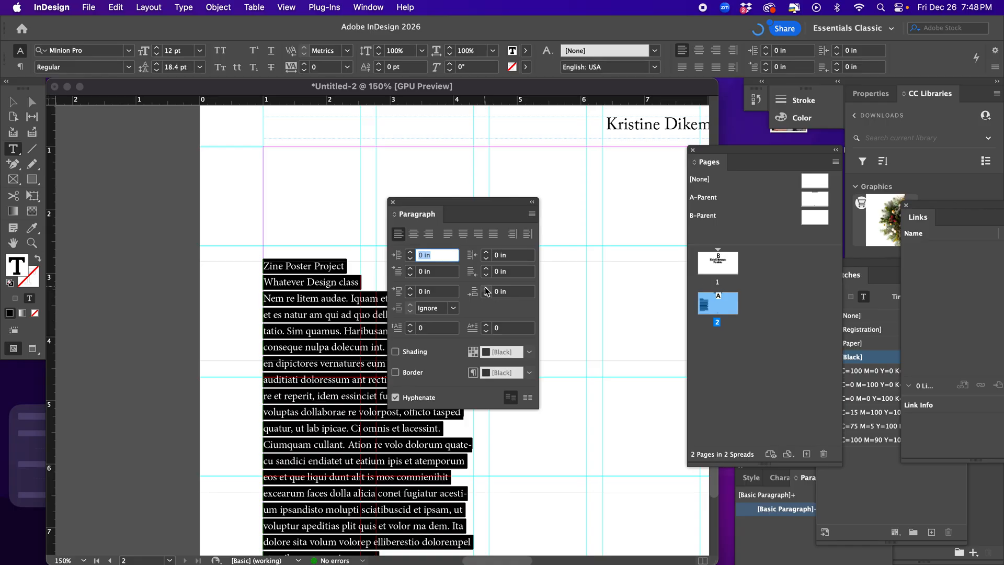
{"action": "left_click", "coordinate": [486, 289]}
{"action": "left_click", "coordinate": [487, 291]}
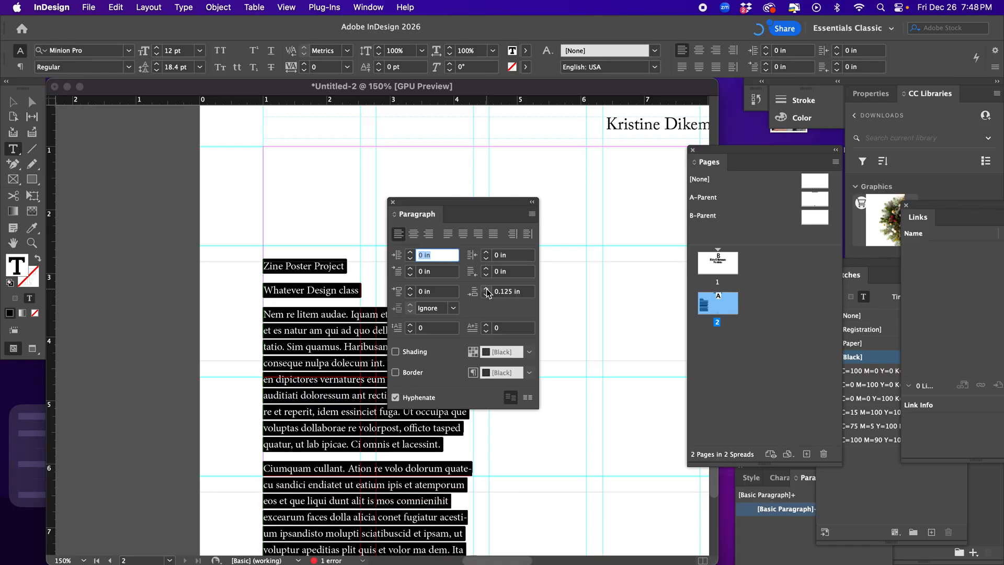
{"action": "left_click_drag", "start_coordinate": [439, 205], "coordinate": [677, 217]}
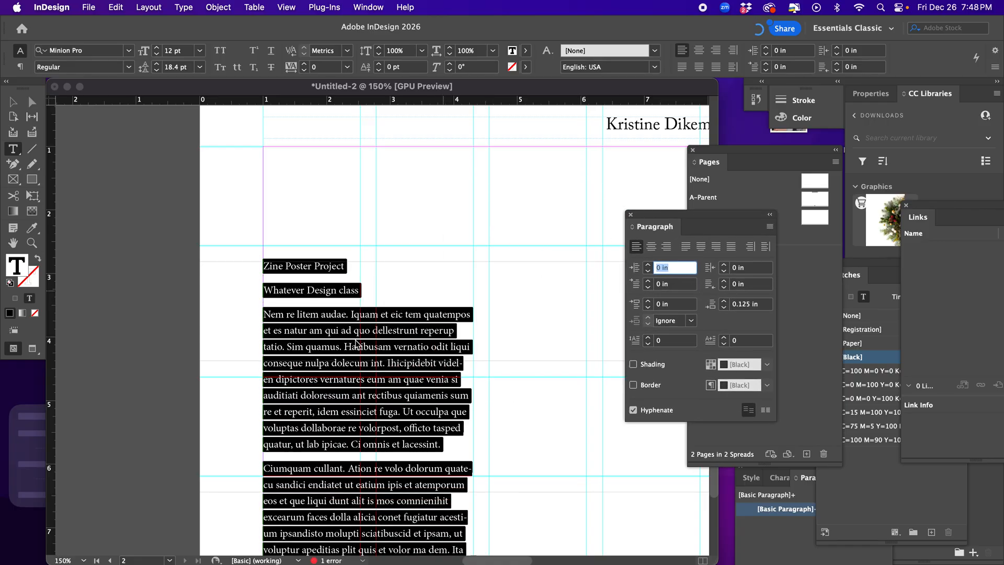
{"action": "left_click", "coordinate": [431, 375]}
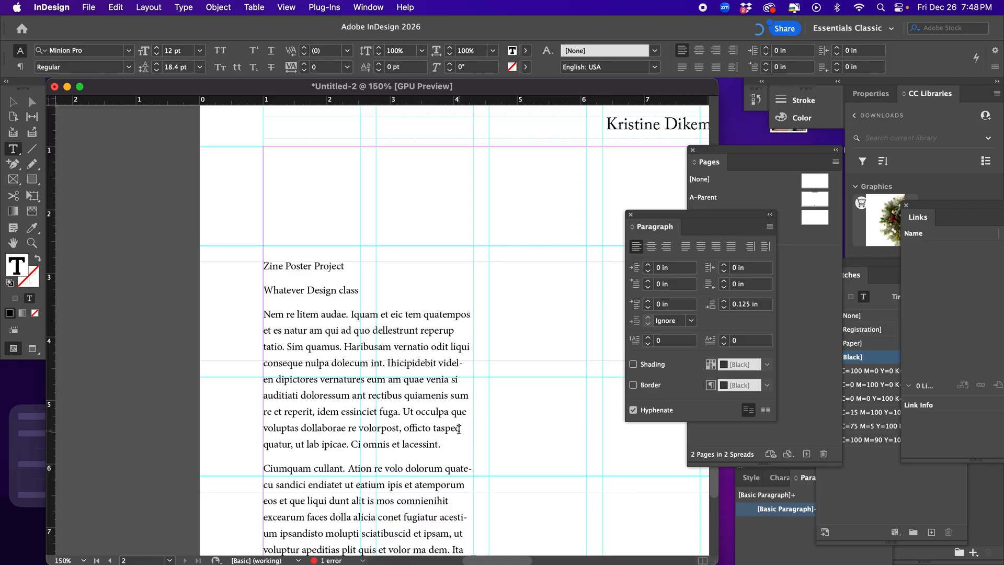
Set the "Zine Poster Project" heading in Meno Display Extra Condensed Bold at 20 pt
{"action": "triple_click", "coordinate": [341, 265]}
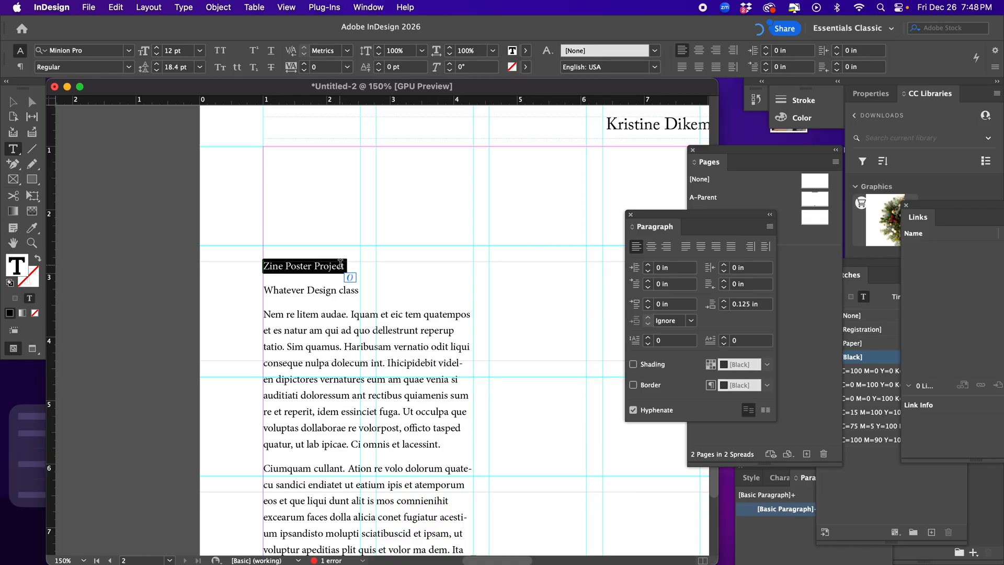
{"action": "key", "text": "super+shift+period"}
{"action": "key", "text": "super+shift+period"}
{"action": "key", "text": "super+shift+period"}
{"action": "key", "text": "super+shift+period"}
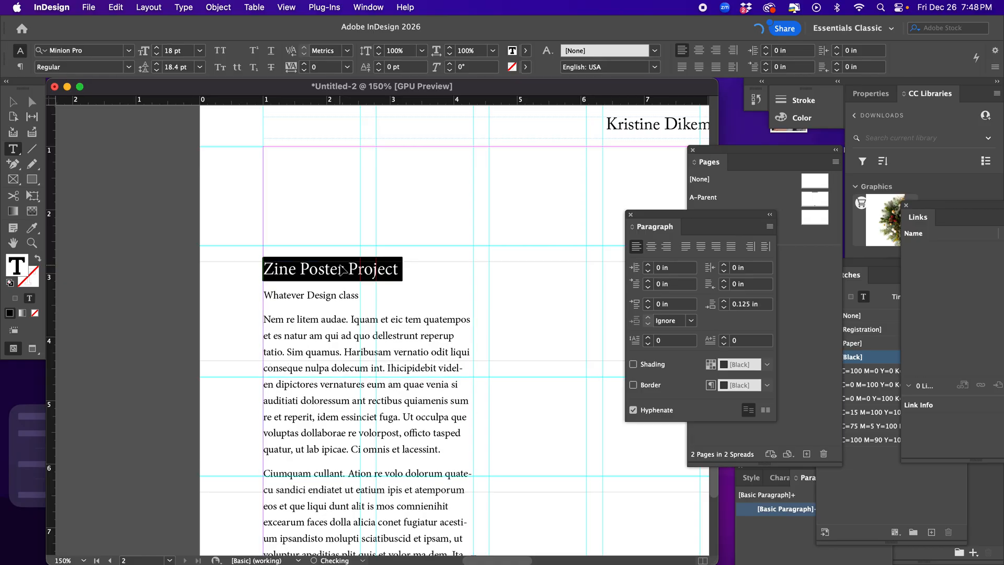
{"action": "triple_click", "coordinate": [353, 265]}
{"action": "left_click", "coordinate": [129, 51]}
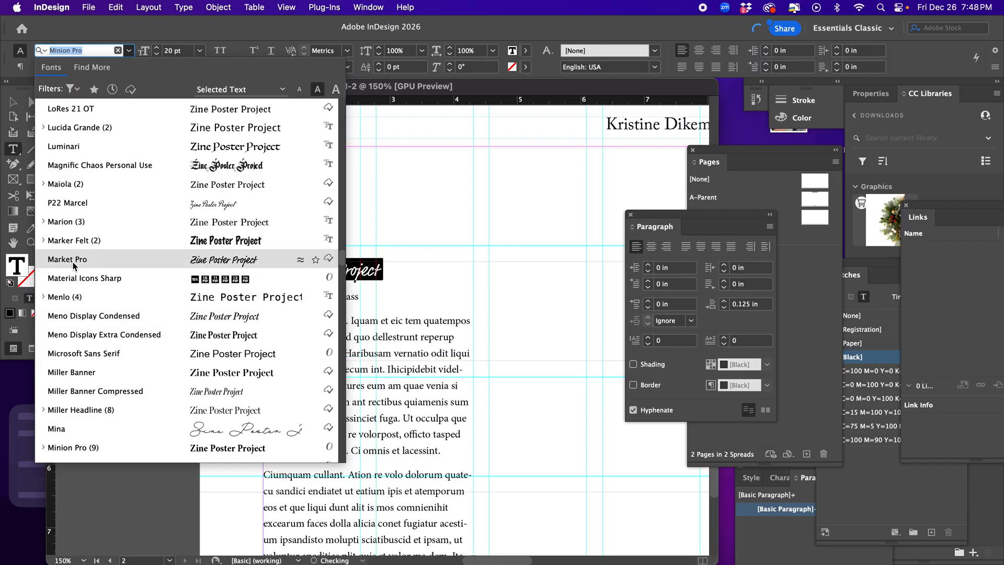
{"action": "left_click", "coordinate": [107, 334]}
{"action": "left_click", "coordinate": [366, 279]}
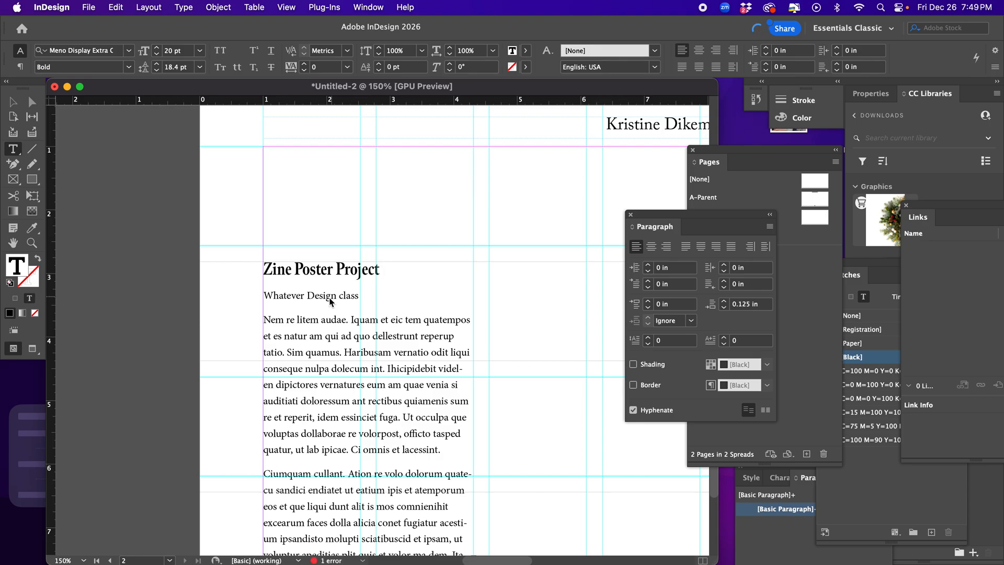
Enlarge the "Whatever Design class" subtitle to 14 pt
{"action": "triple_click", "coordinate": [341, 300]}
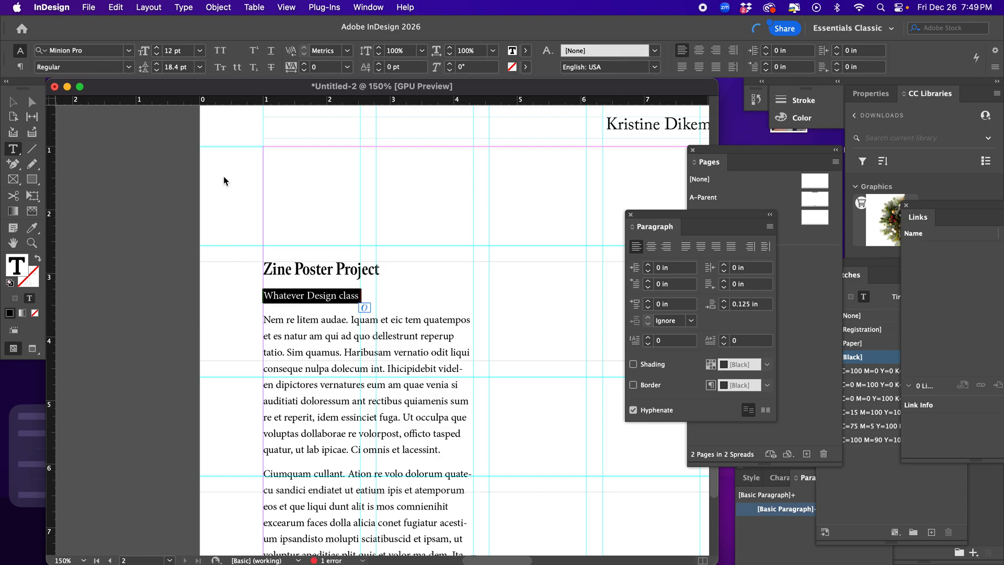
{"action": "left_click", "coordinate": [278, 269]}
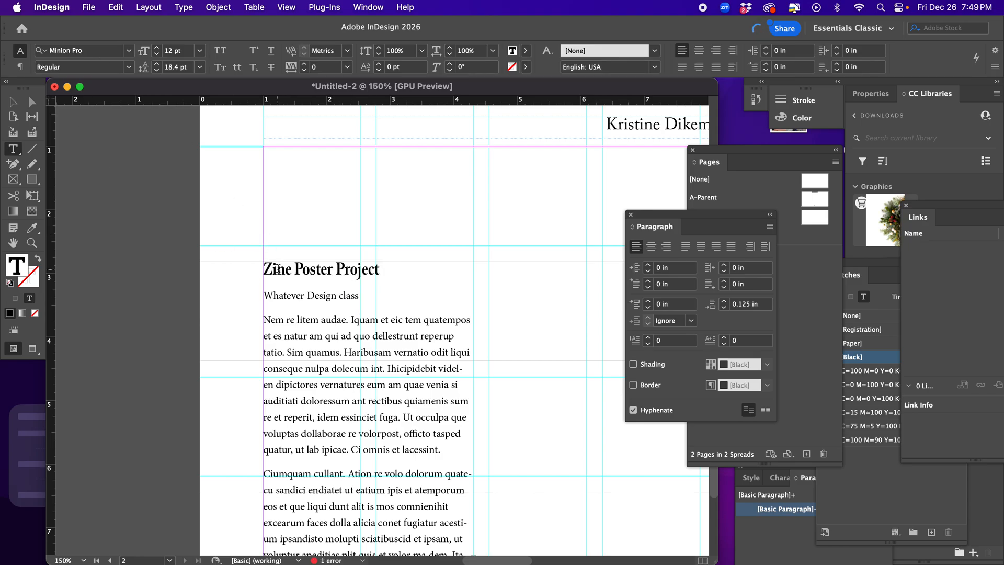
{"action": "triple_click", "coordinate": [292, 297]}
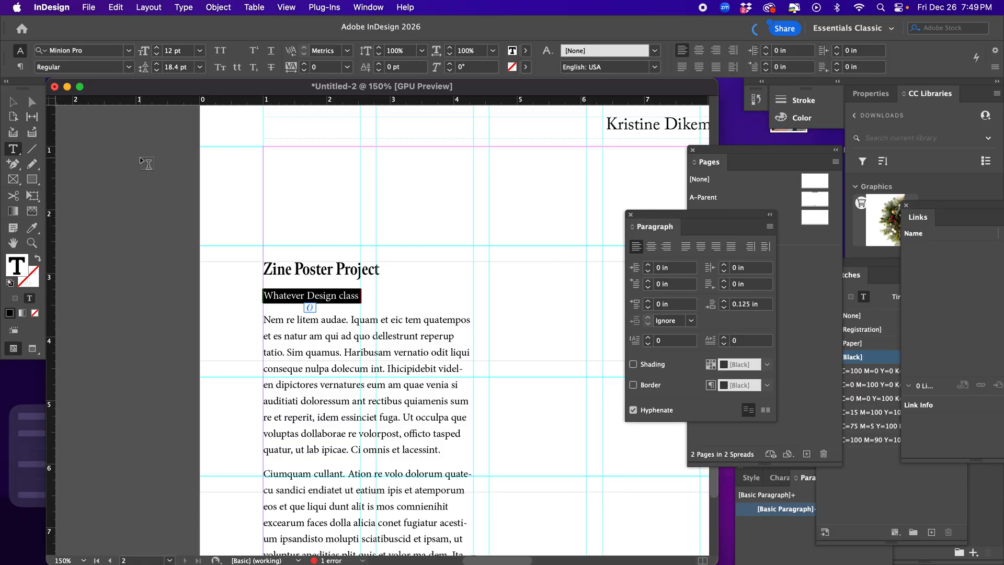
{"action": "key", "text": "super+shift+period"}
{"action": "key", "text": "super+shift+period"}
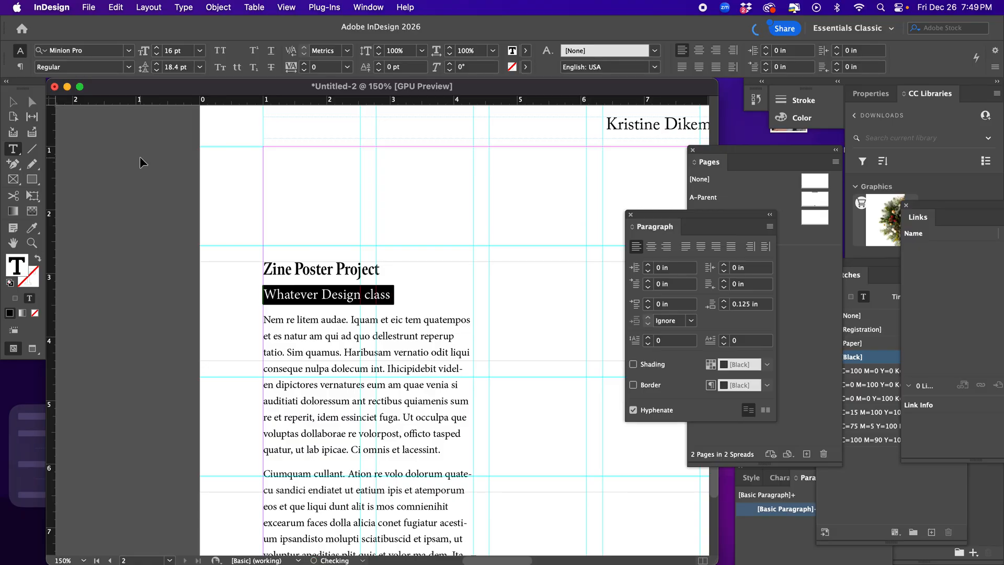
Enlarge the "Zine Poster Project" heading to 24 pt and reduce its space after to 0.0625 in
{"action": "double_click", "coordinate": [298, 267]}
{"action": "triple_click", "coordinate": [298, 264]}
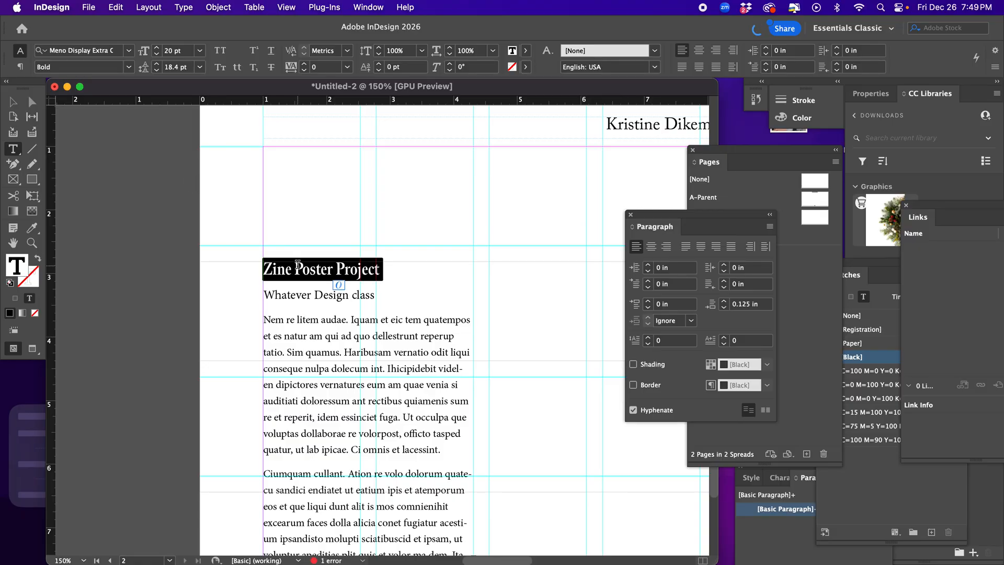
{"action": "key", "text": "super+shift+period"}
{"action": "key", "text": "super+shift+period"}
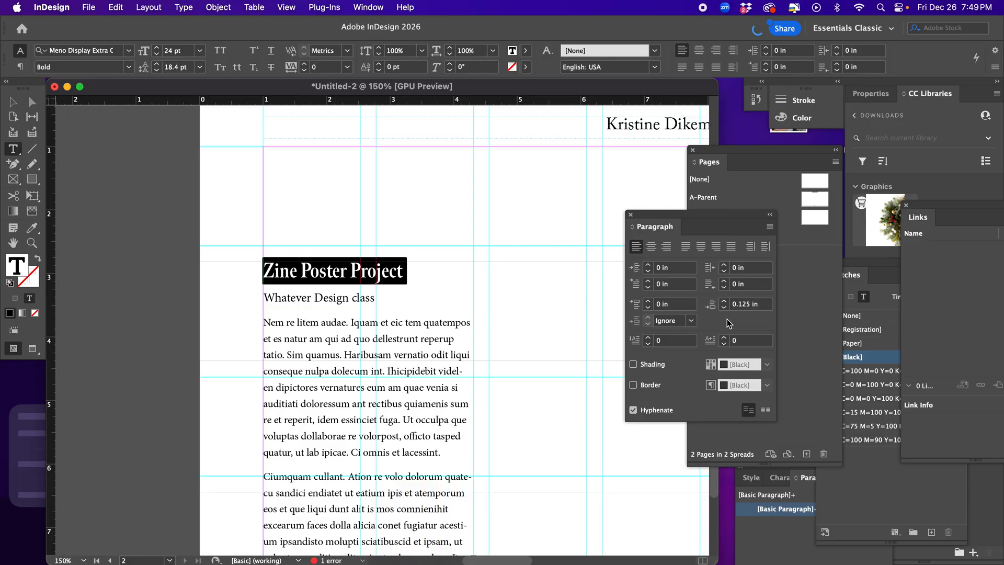
{"action": "left_click", "coordinate": [725, 308]}
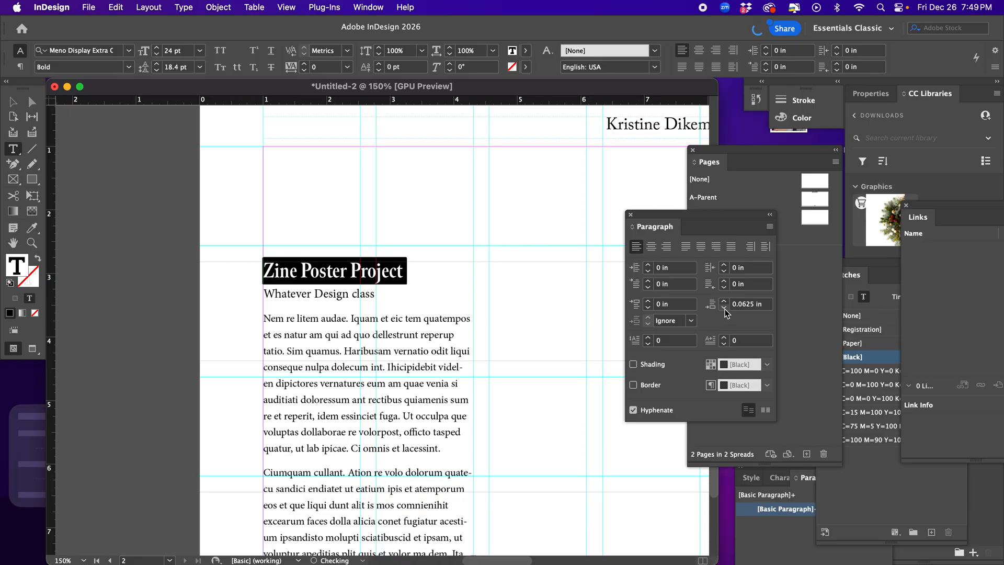
Change the font of the subtitle and the body text below it to Adobe Caslon Pro Regular
{"action": "double_click", "coordinate": [303, 293]}
{"action": "triple_click", "coordinate": [303, 291]}
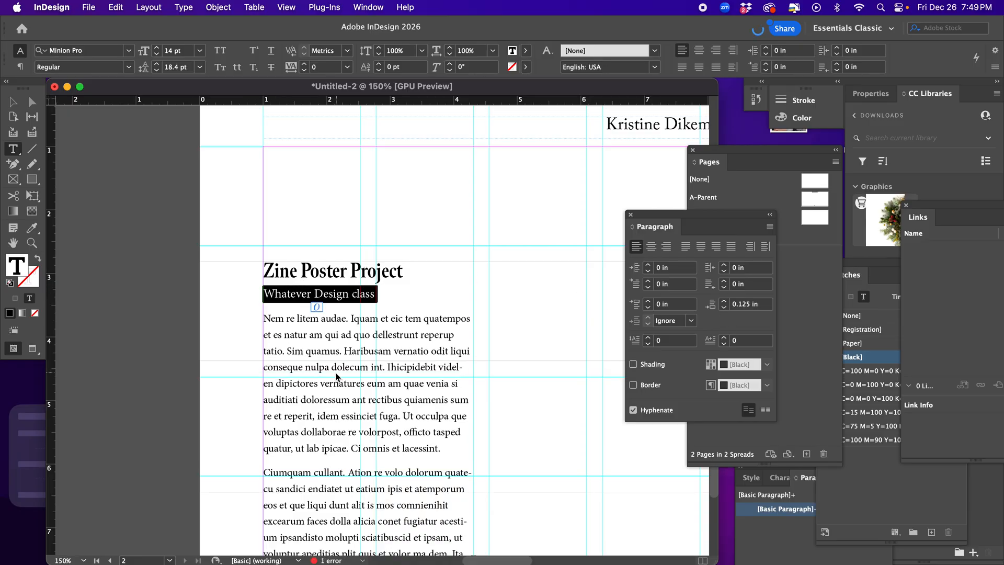
{"action": "left_click", "coordinate": [268, 297]}
{"action": "left_click_drag", "start_coordinate": [264, 293], "coordinate": [271, 558]}
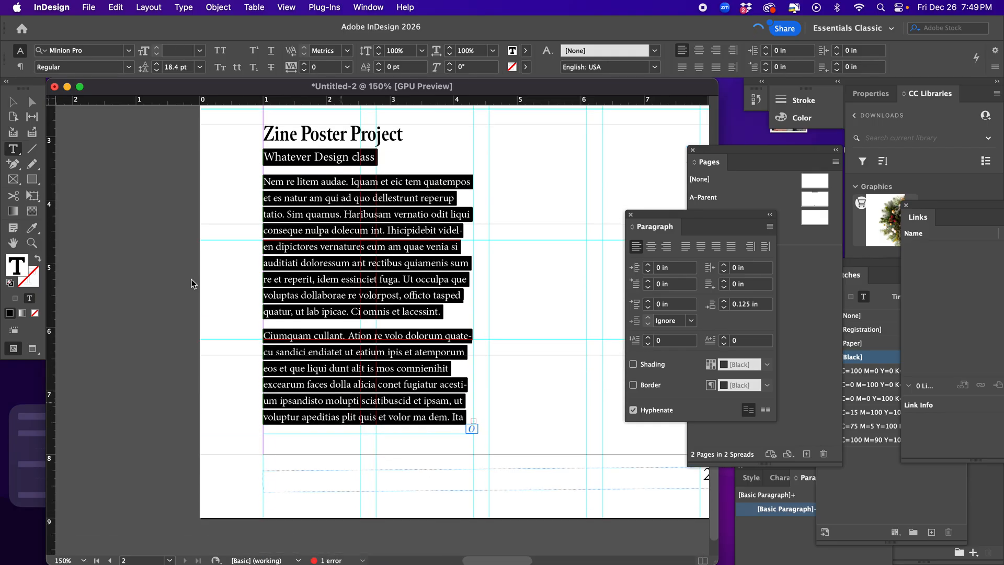
{"action": "left_click", "coordinate": [91, 50]}
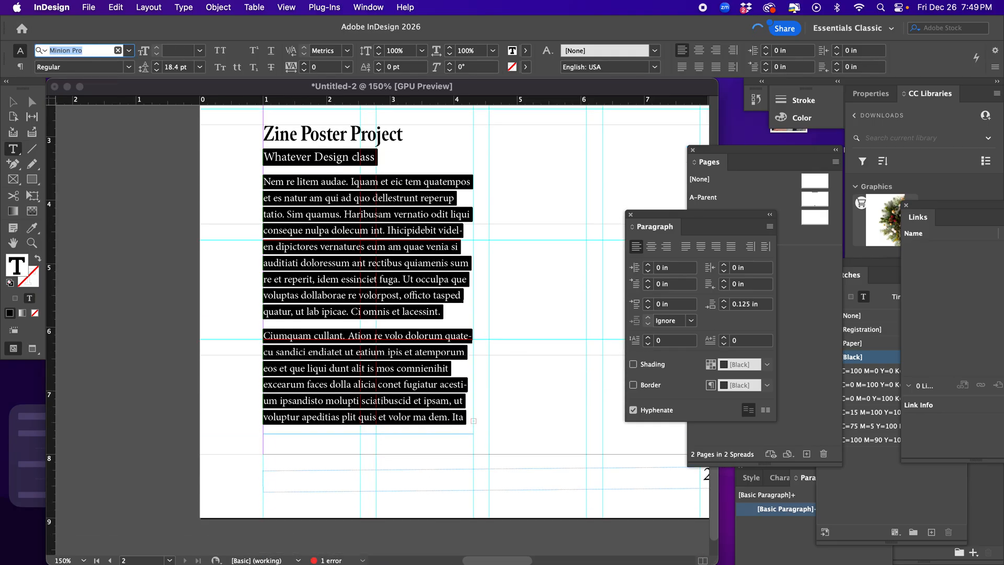
{"action": "type", "text": "cas"}
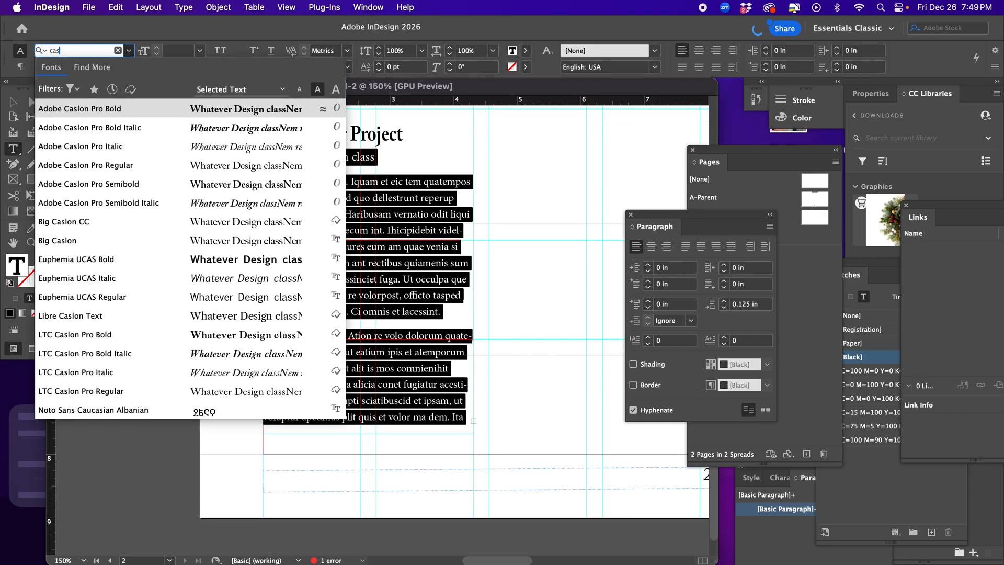
{"action": "left_click", "coordinate": [145, 166]}
{"action": "left_click", "coordinate": [344, 214]}
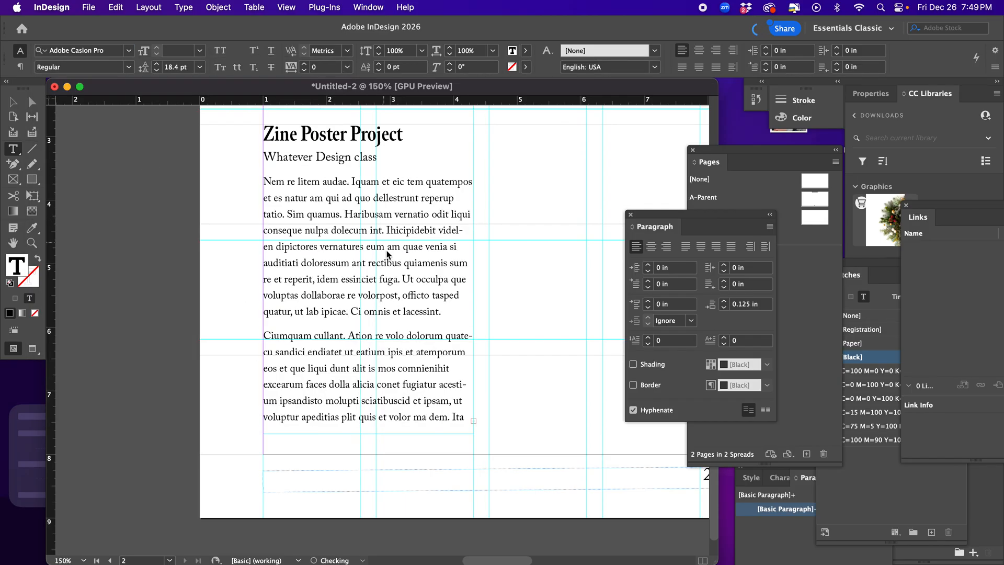
Set the "Whatever Design class" subtitle in italic
{"action": "scroll", "coordinate": [366, 251], "scroll_direction": "up", "scroll_amount": 3}
{"action": "left_click_drag", "start_coordinate": [377, 270], "coordinate": [262, 270]}
{"action": "left_click", "coordinate": [128, 68]}
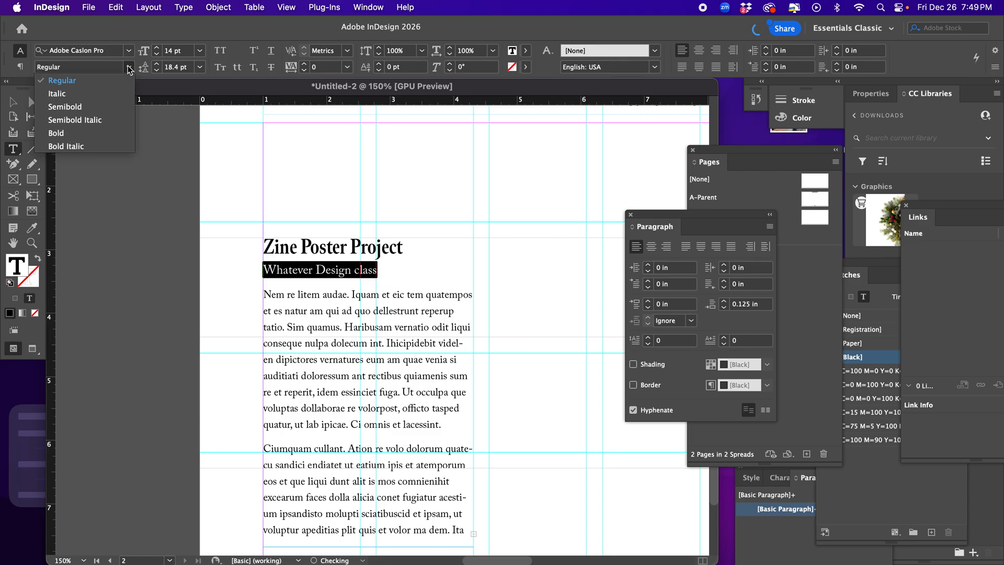
{"action": "left_click", "coordinate": [65, 93]}
{"action": "left_click", "coordinate": [360, 311]}
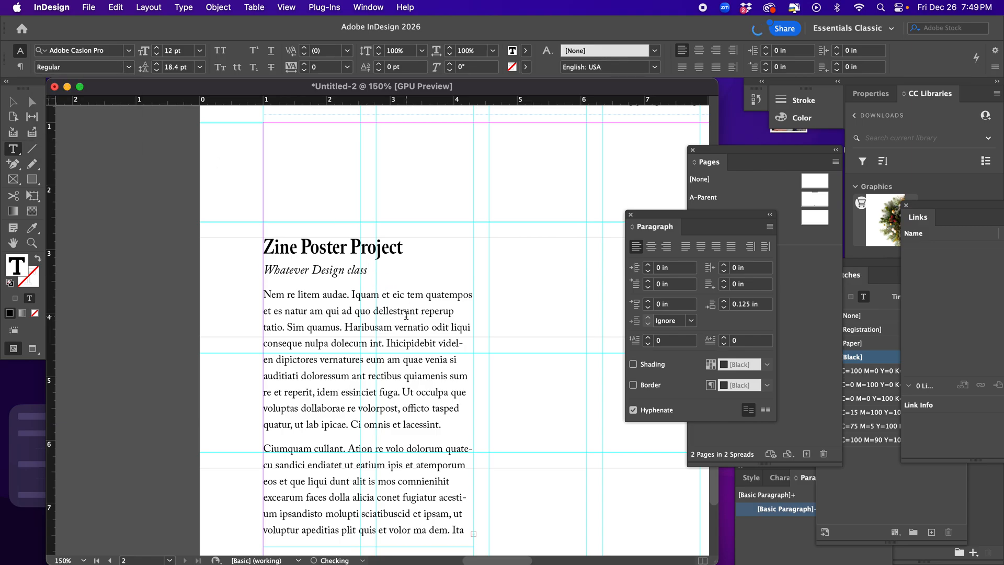
Delete the second placeholder paragraph, starting "Ciumquam cullant", and the empty line it leaves in the page 2 frame
{"action": "key", "text": "super+minus"}
{"action": "key", "text": "super+minus"}
{"action": "key", "text": "super+minus"}
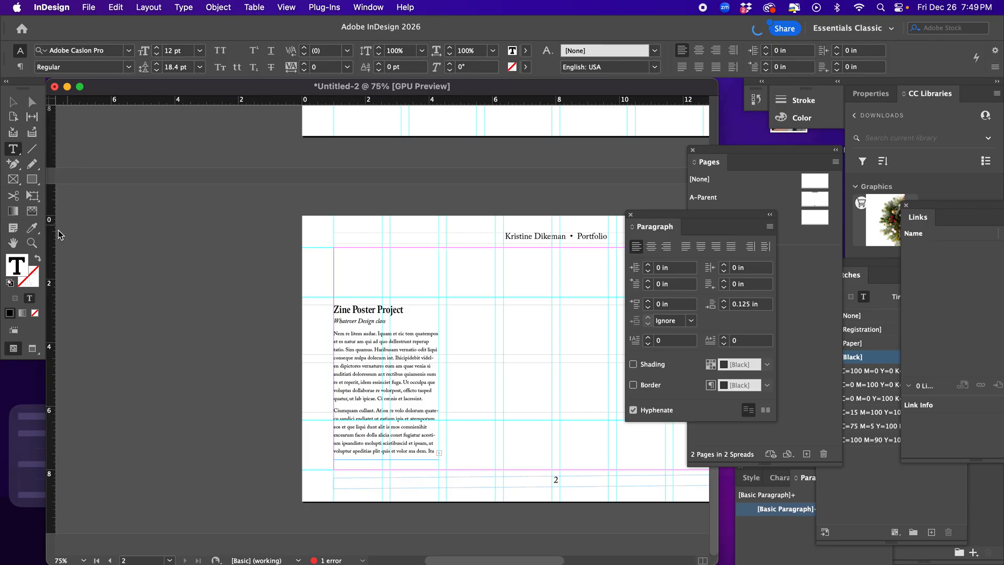
{"action": "left_click", "coordinate": [15, 245]}
{"action": "left_click_drag", "start_coordinate": [448, 218], "coordinate": [314, 183]}
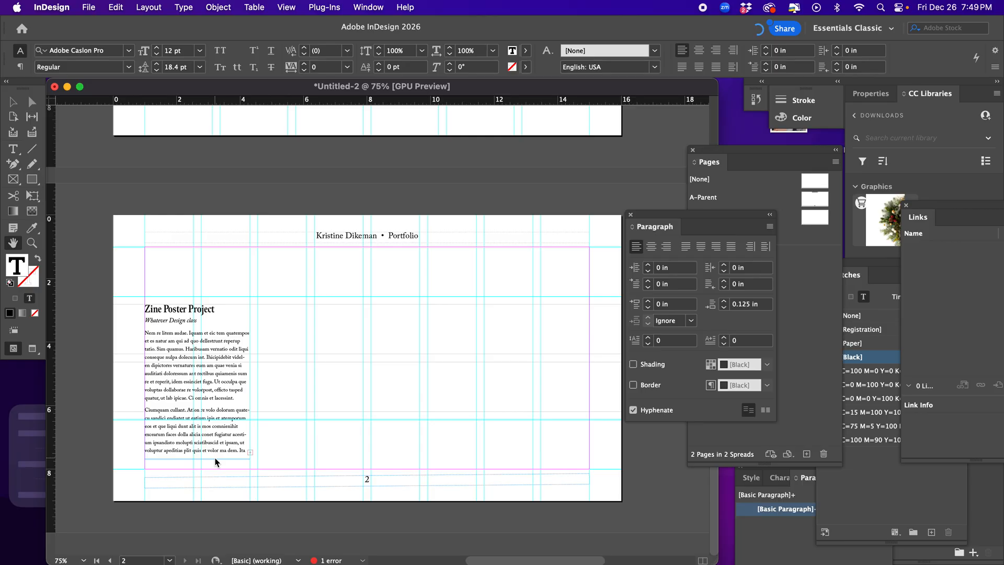
{"action": "left_click", "coordinate": [11, 105]}
{"action": "left_click", "coordinate": [308, 330]}
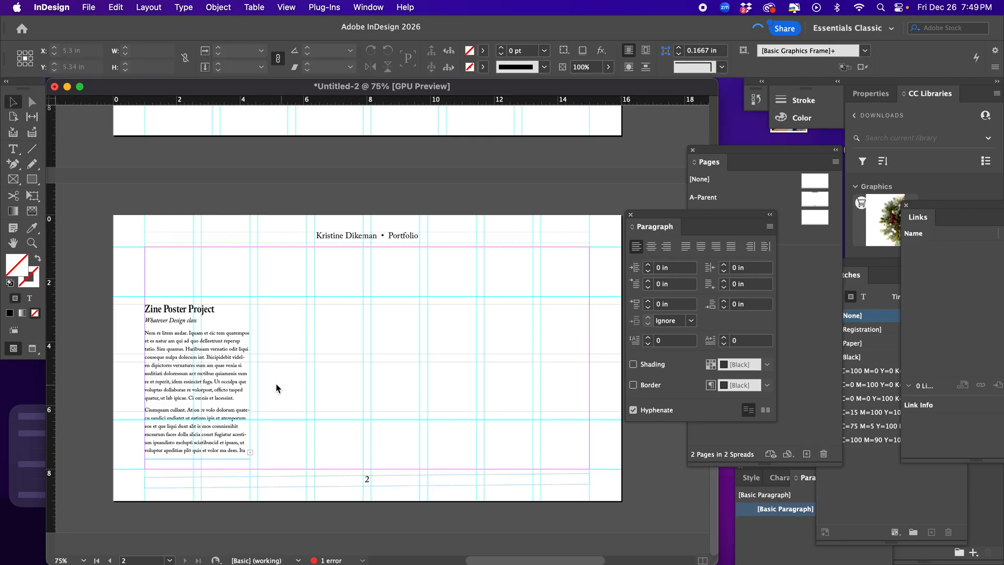
{"action": "double_click", "coordinate": [189, 422]}
{"action": "triple_click", "coordinate": [189, 422]}
{"action": "key", "text": "BackSpace"}
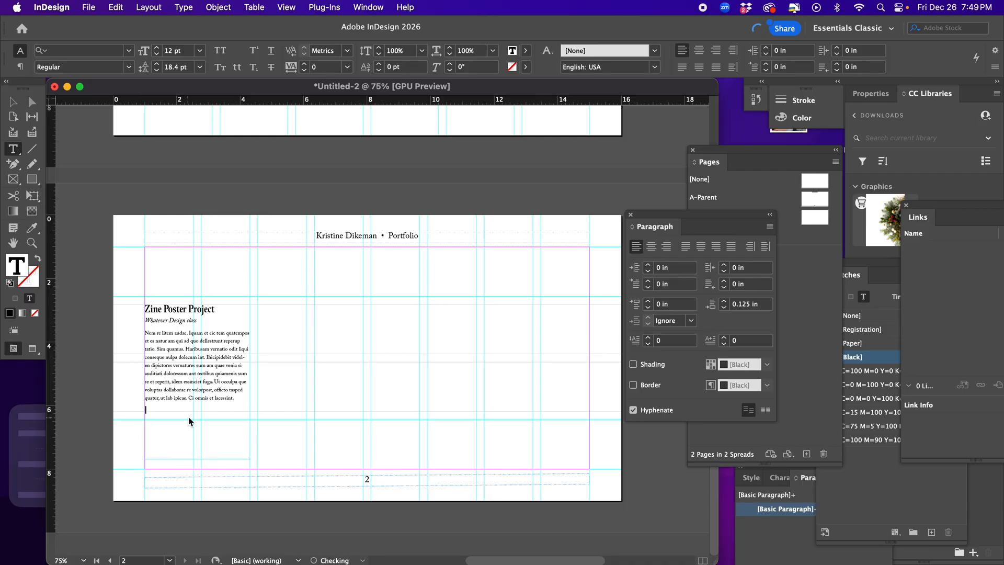
{"action": "key", "text": "BackSpace"}
{"action": "left_click", "coordinate": [207, 357]}
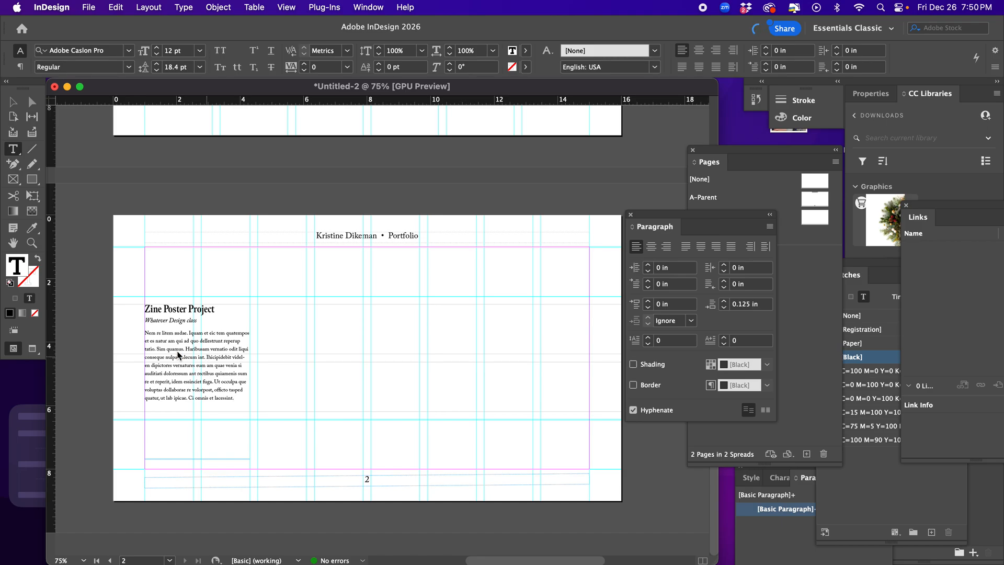
Draw a 3.3125 × 3.375 in placeholder image frame beside the page 2 description, starting at the top margin
{"action": "left_click", "coordinate": [145, 333]}
{"action": "left_click", "coordinate": [13, 102]}
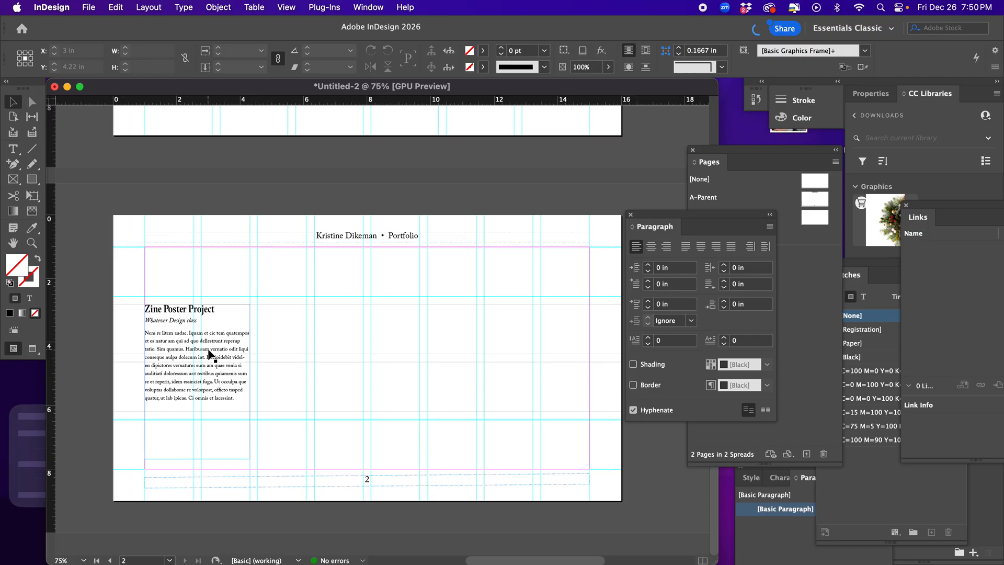
{"action": "left_click", "coordinate": [280, 269]}
{"action": "left_click", "coordinate": [13, 179]}
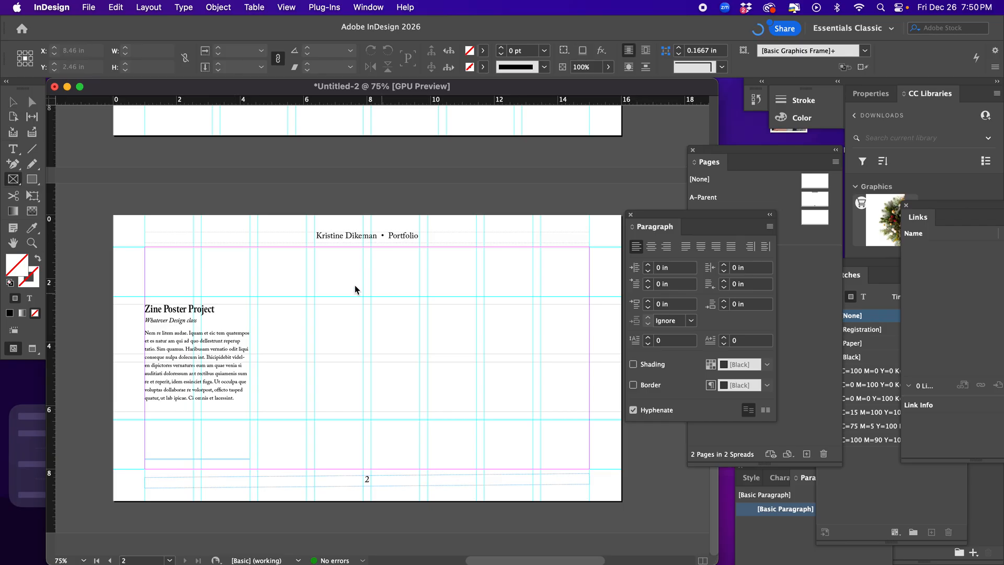
{"action": "left_click_drag", "start_coordinate": [258, 247], "coordinate": [363, 354]}
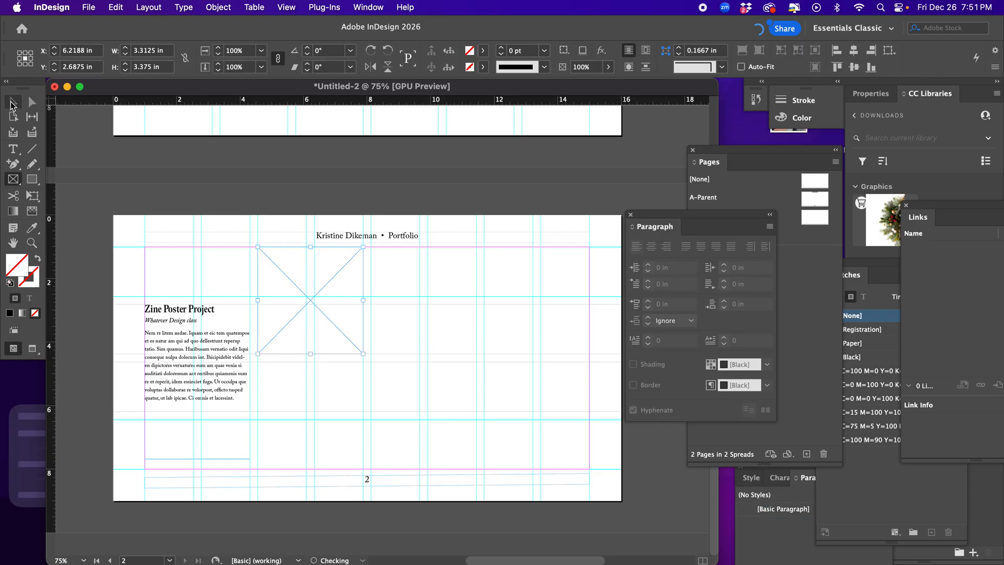
Duplicate the placeholder frame below itself and copy the pair one column to the right, forming a two-by-two grid
{"action": "left_click", "coordinate": [13, 103]}
{"action": "left_click_drag", "start_coordinate": [289, 267], "coordinate": [290, 380]}
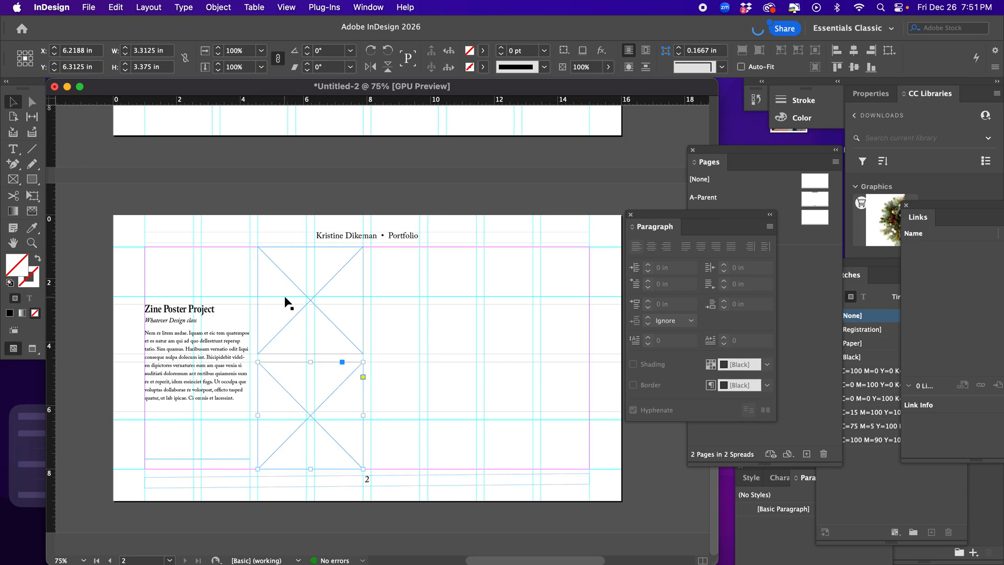
{"action": "left_click_drag", "start_coordinate": [286, 298], "coordinate": [398, 304]}
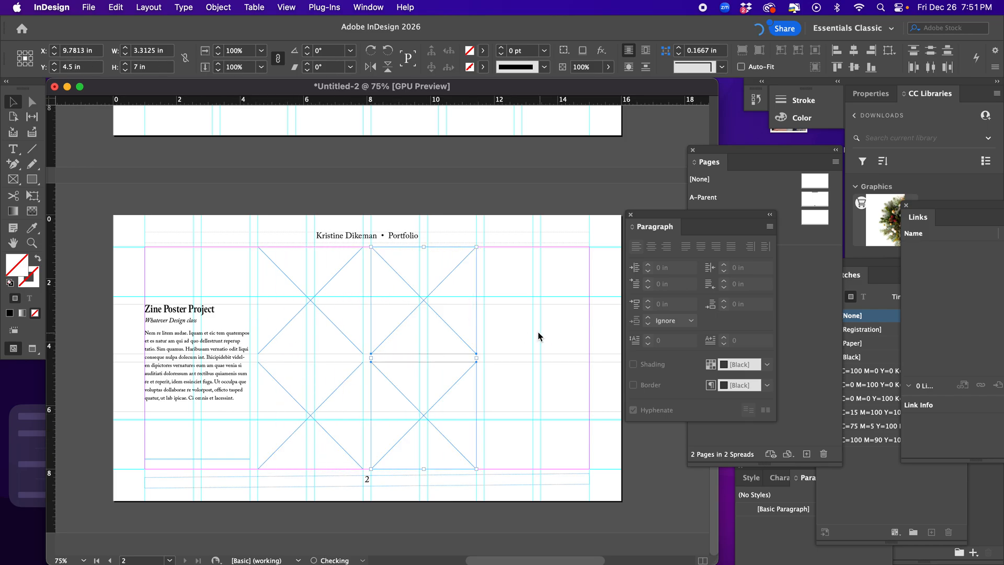
{"action": "left_click", "coordinate": [539, 337]}
Widen the two right-hand frames of the grid to about 5.09 in by extending their right edges to the next grid column
{"action": "left_click", "coordinate": [475, 268]}
{"action": "left_click_drag", "start_coordinate": [477, 300], "coordinate": [534, 300]}
{"action": "left_click", "coordinate": [469, 417]}
{"action": "left_click_drag", "start_coordinate": [476, 415], "coordinate": [533, 415]}
{"action": "left_click", "coordinate": [570, 429]}
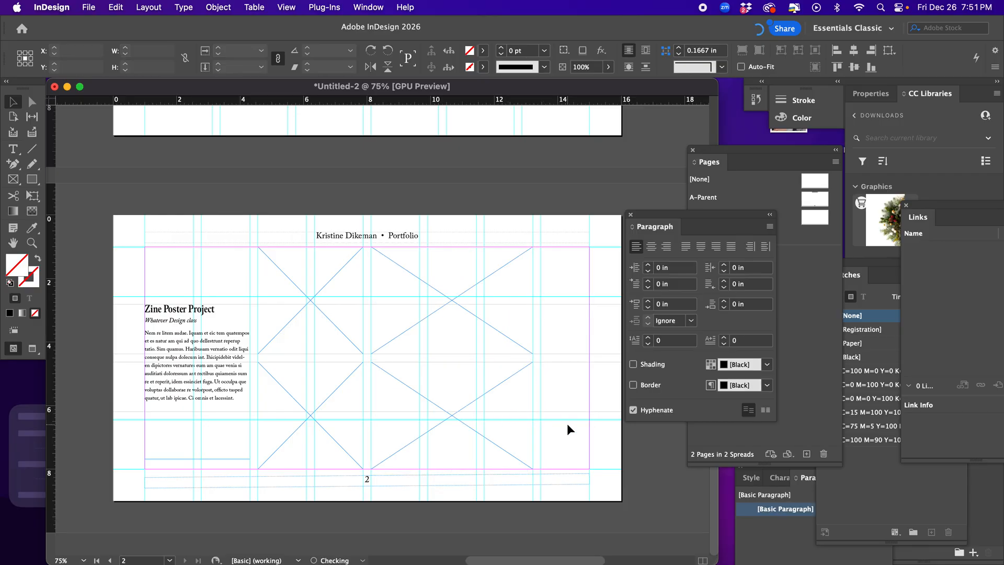
Move all four placeholder frames together to the right so their outer edge meets the right page margin
{"action": "left_click", "coordinate": [381, 318]}
{"action": "left_click", "coordinate": [390, 396], "text": "shift"}
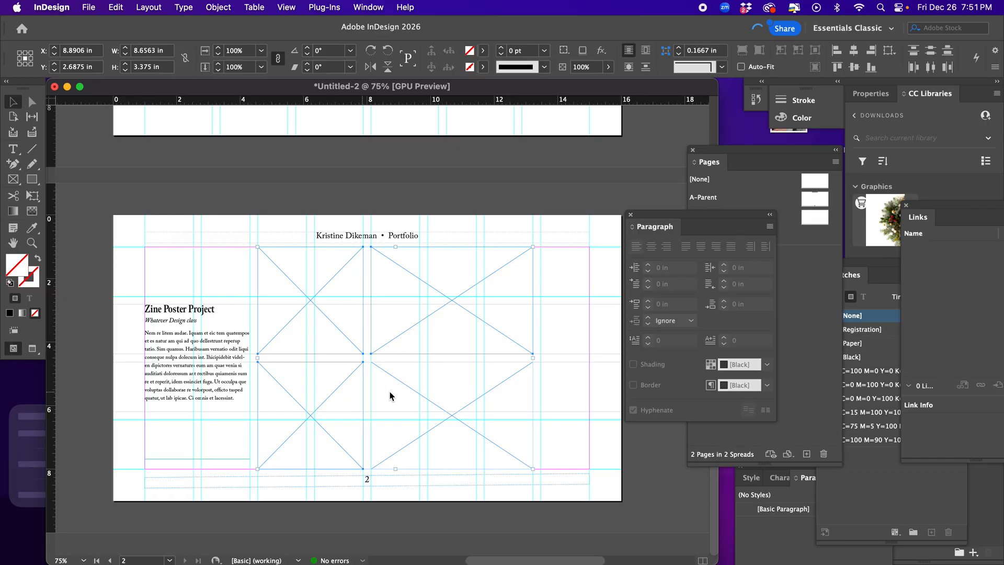
{"action": "mouse_move", "coordinate": [389, 396]}
{"action": "left_mouse_down"}
{"action": "mouse_move", "coordinate": [352, 385]}
{"action": "mouse_move", "coordinate": [401, 387]}
{"action": "left_mouse_up"}
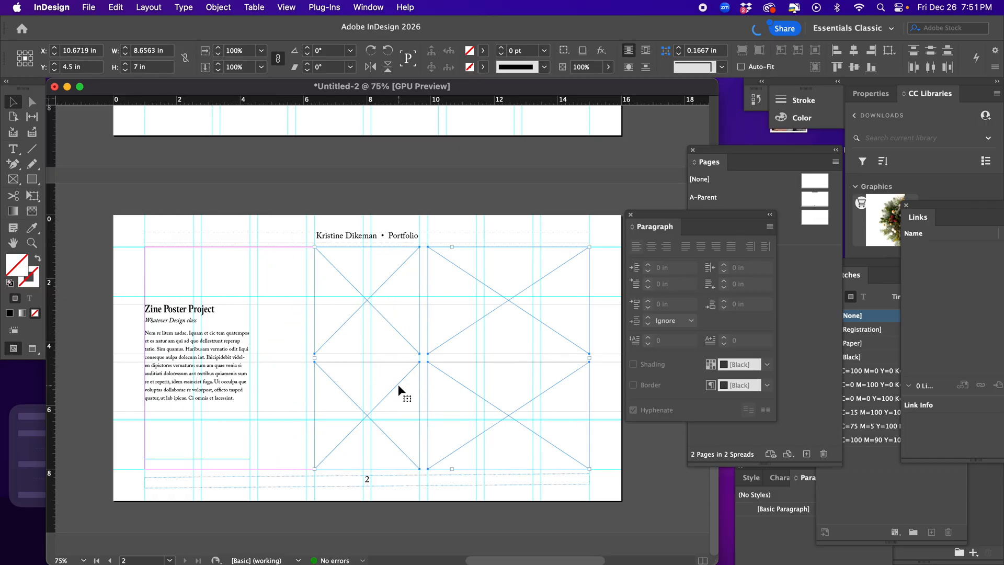
Extend the lower-left frame's left edge by one grid column, making it 5.0937 in wide
{"action": "left_click", "coordinate": [321, 407]}
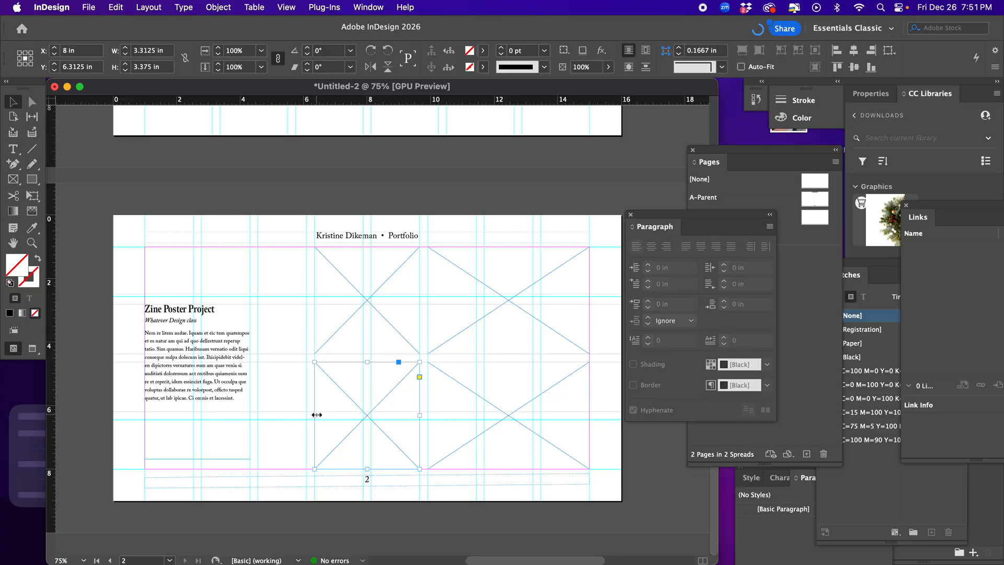
{"action": "left_click_drag", "start_coordinate": [315, 414], "coordinate": [258, 415]}
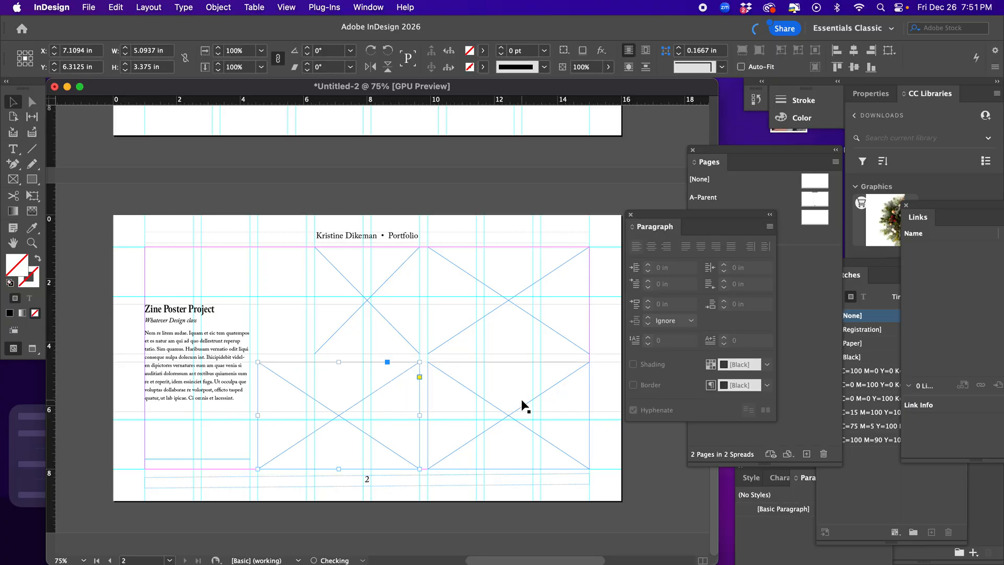
{"action": "left_click", "coordinate": [620, 456]}
Fill all four placeholder frames with the [Black] swatch at a 33% tint
{"action": "left_click", "coordinate": [371, 7]}
{"action": "mouse_move", "coordinate": [399, 102]}
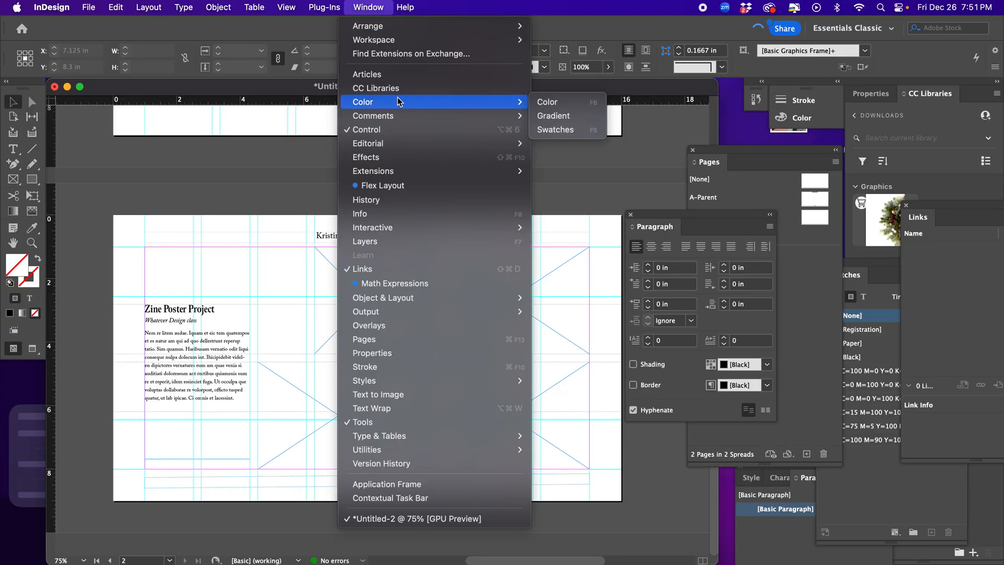
{"action": "left_click", "coordinate": [554, 130]}
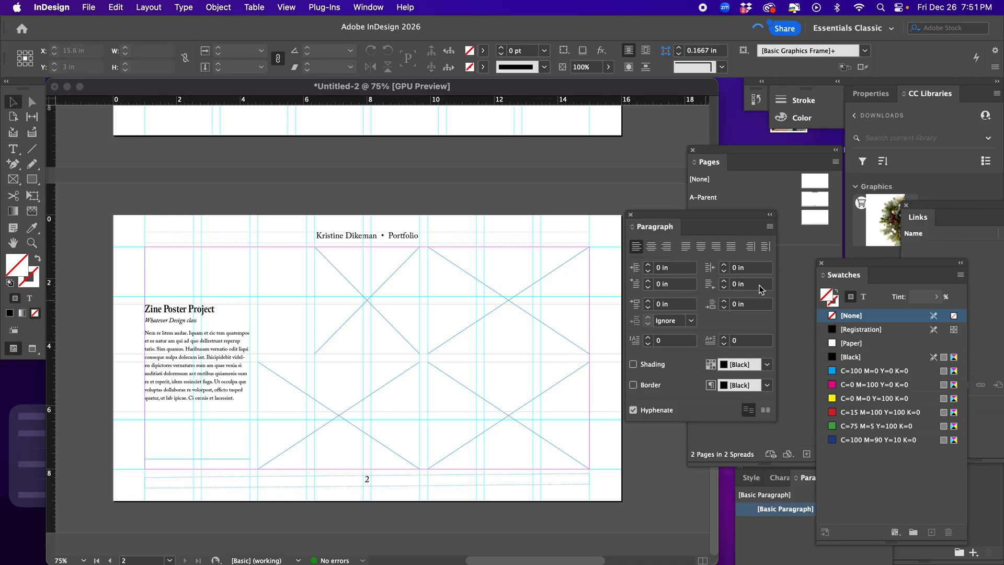
{"action": "left_click_drag", "start_coordinate": [844, 265], "coordinate": [715, 243]}
{"action": "left_click", "coordinate": [452, 272]}
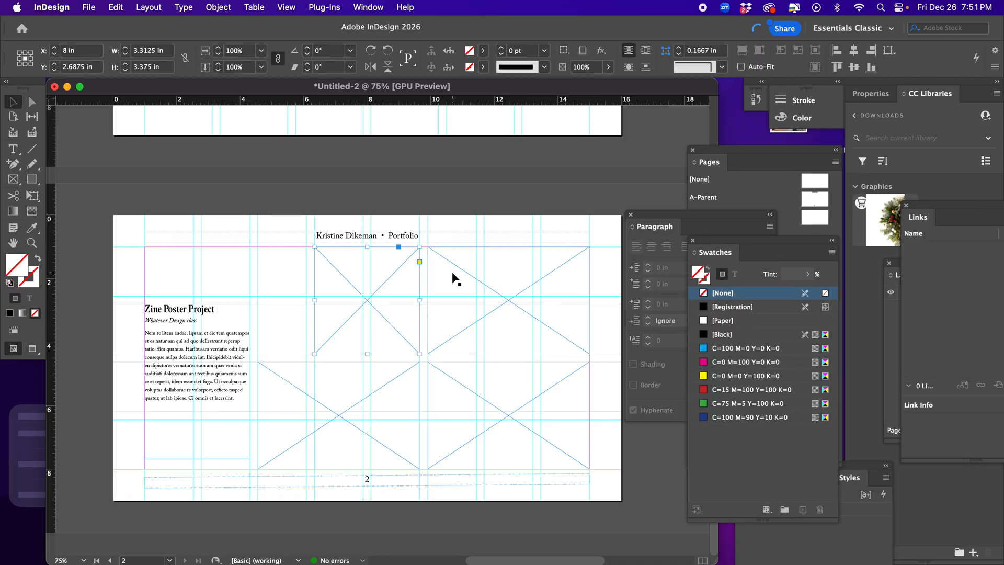
{"action": "left_click", "coordinate": [474, 388], "text": "shift"}
{"action": "left_click", "coordinate": [374, 384], "text": "shift"}
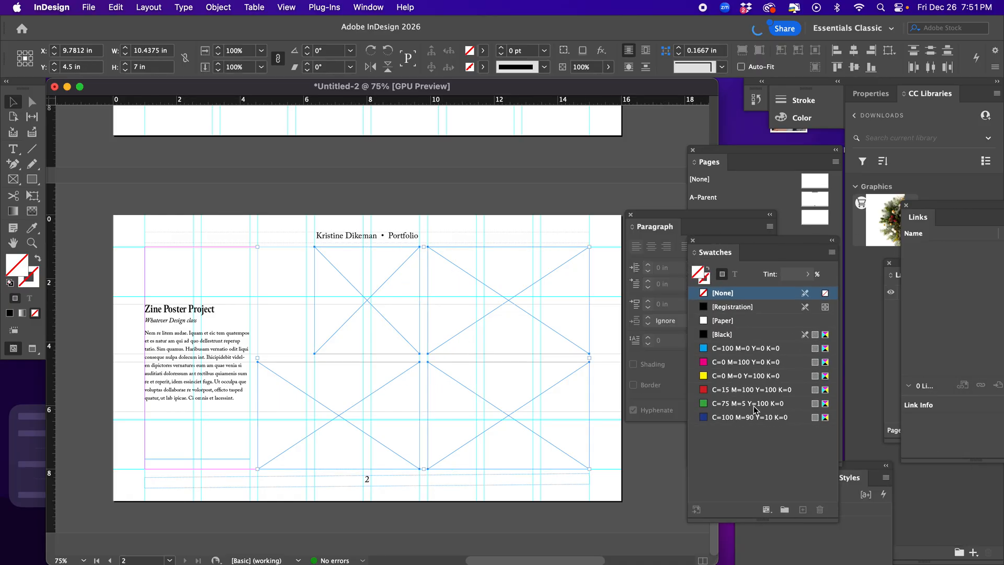
{"action": "left_click", "coordinate": [716, 336]}
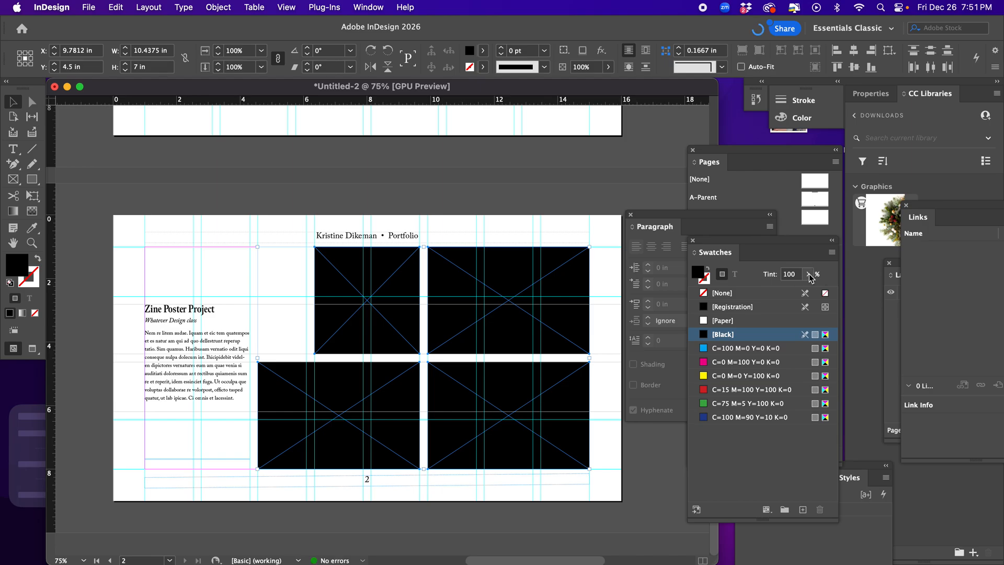
{"action": "left_click_drag", "start_coordinate": [808, 274], "coordinate": [764, 293]}
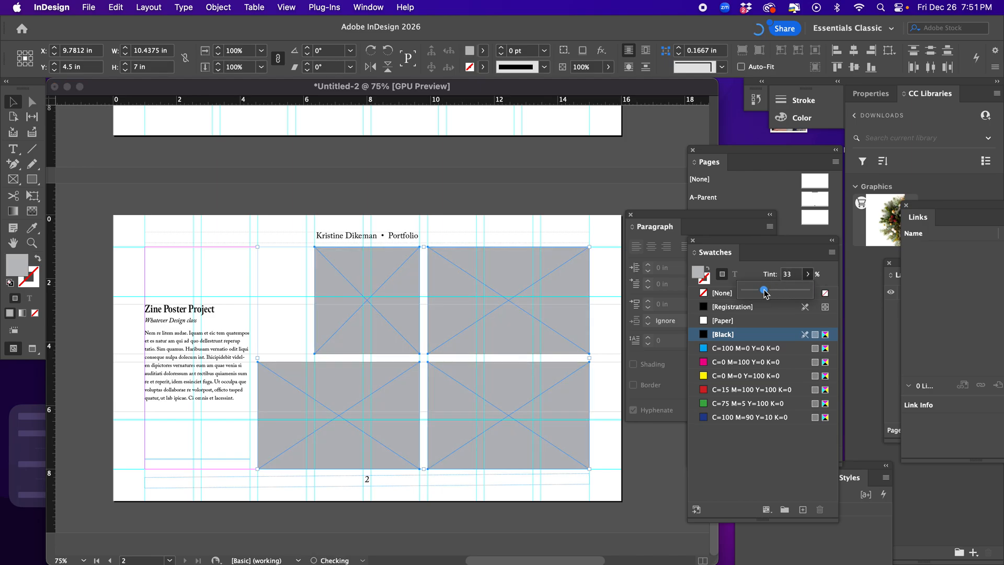
{"action": "left_click", "coordinate": [598, 240]}
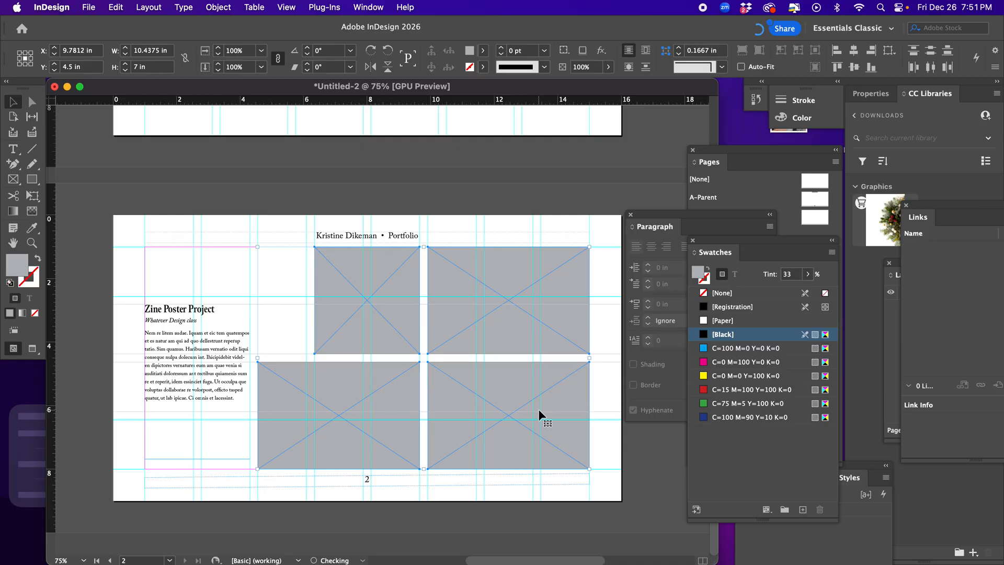
{"action": "left_click", "coordinate": [607, 437]}
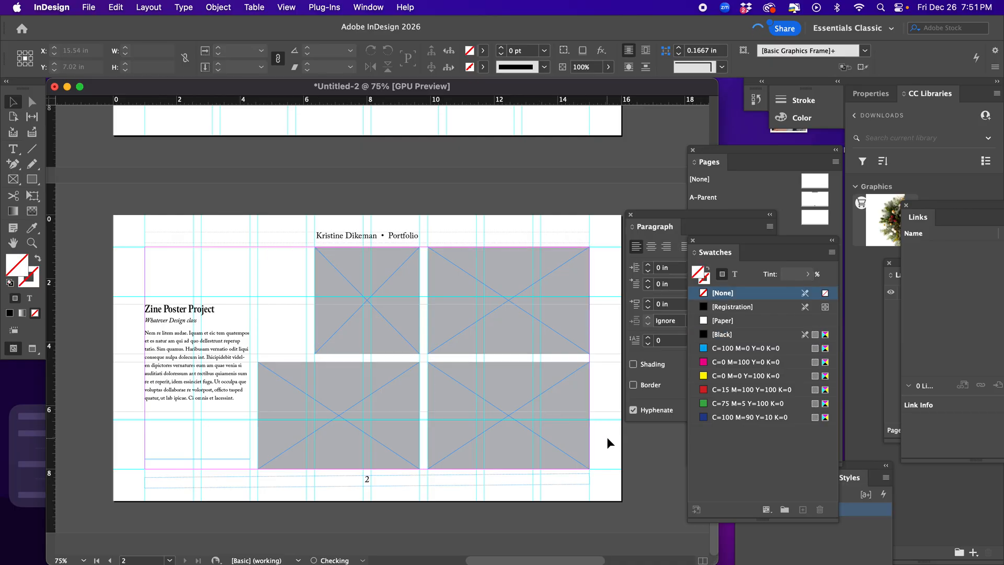
{"action": "left_click", "coordinate": [333, 417]}
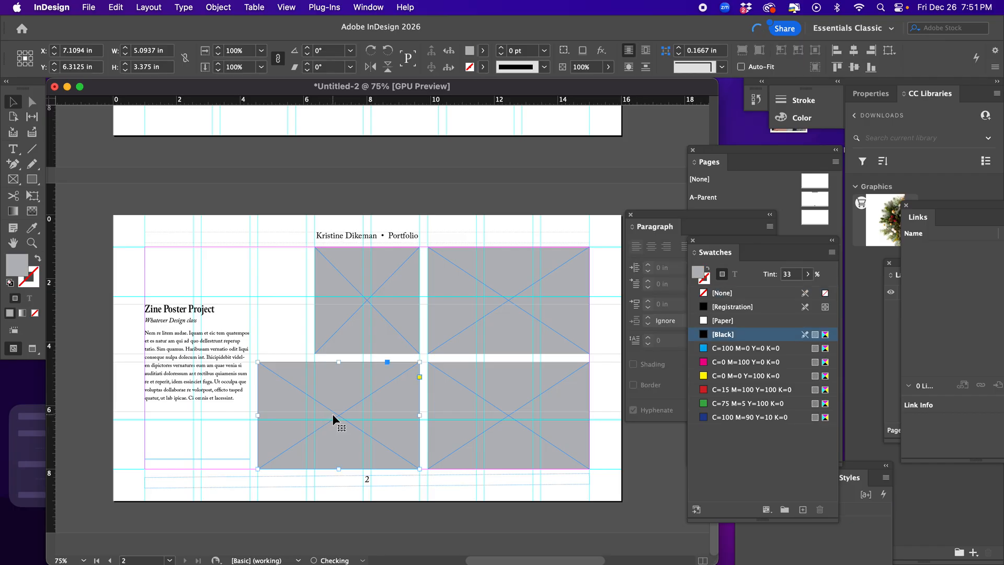
{"action": "left_click", "coordinate": [475, 321]}
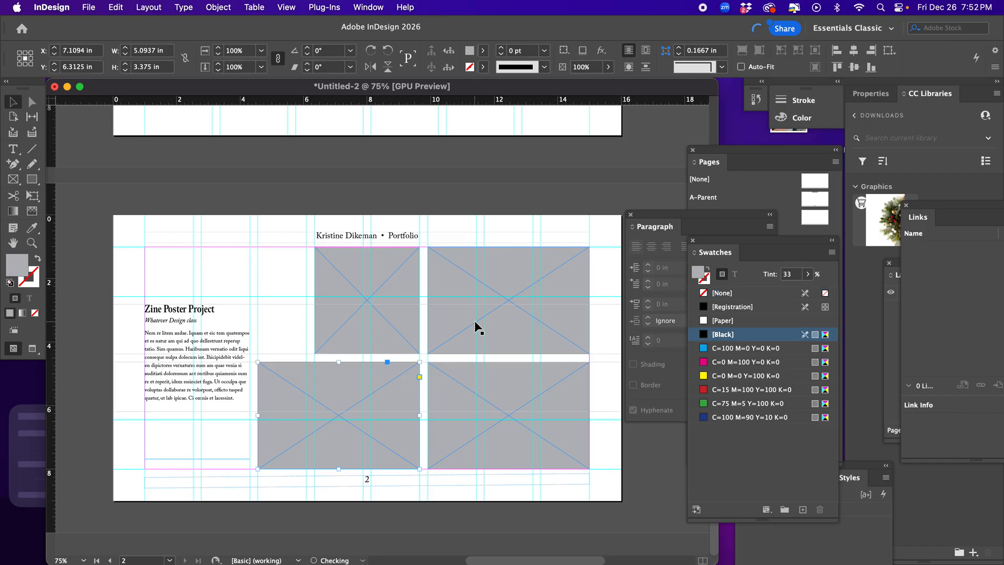
{"action": "left_click", "coordinate": [601, 449]}
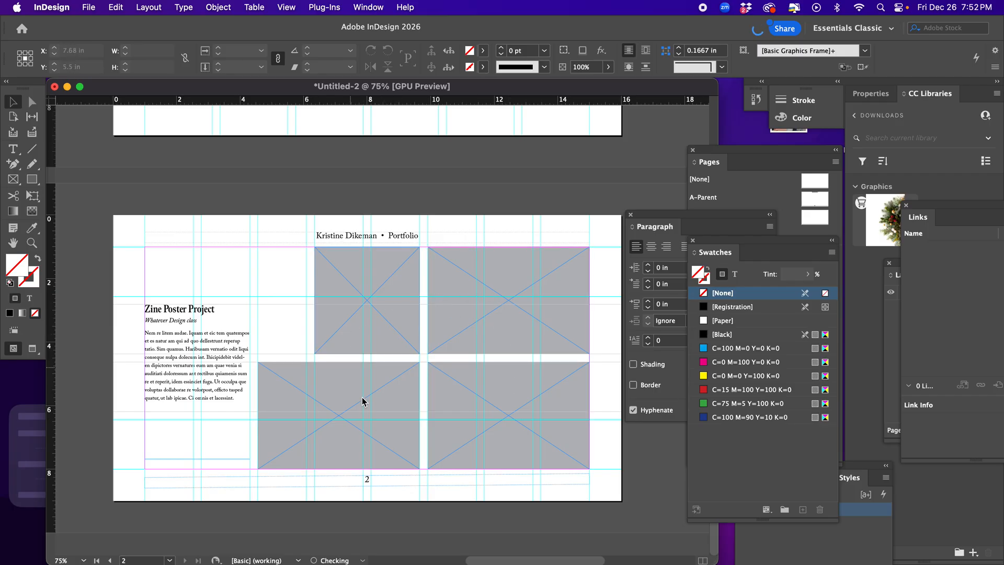
Delete the two lower frames and the upper-left frame, keeping only the upper-right gray frame
{"action": "left_click", "coordinate": [406, 380]}
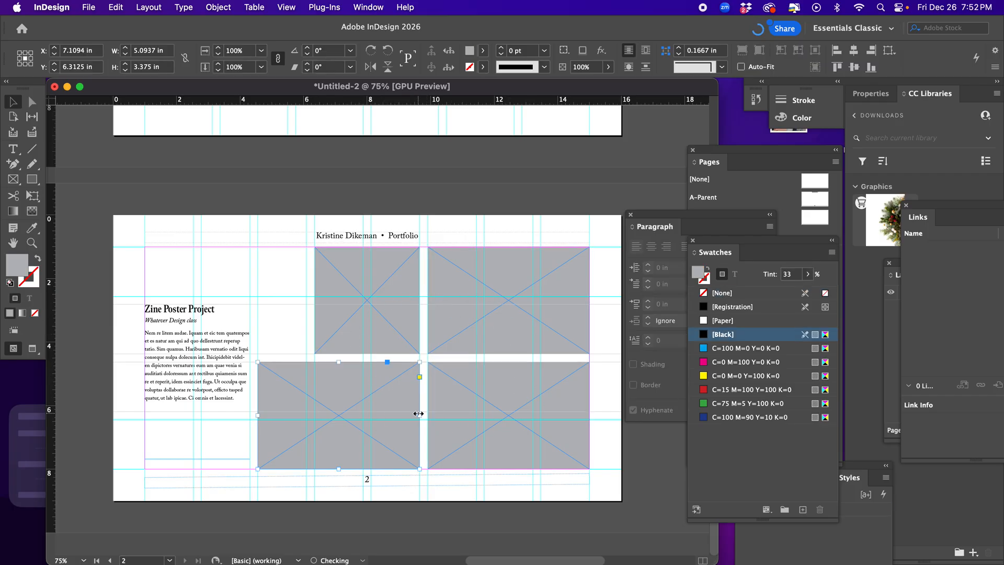
{"action": "key", "text": "BackSpace"}
{"action": "left_click", "coordinate": [551, 410]}
{"action": "key", "text": "BackSpace"}
{"action": "left_click", "coordinate": [399, 328]}
{"action": "key", "text": "BackSpace"}
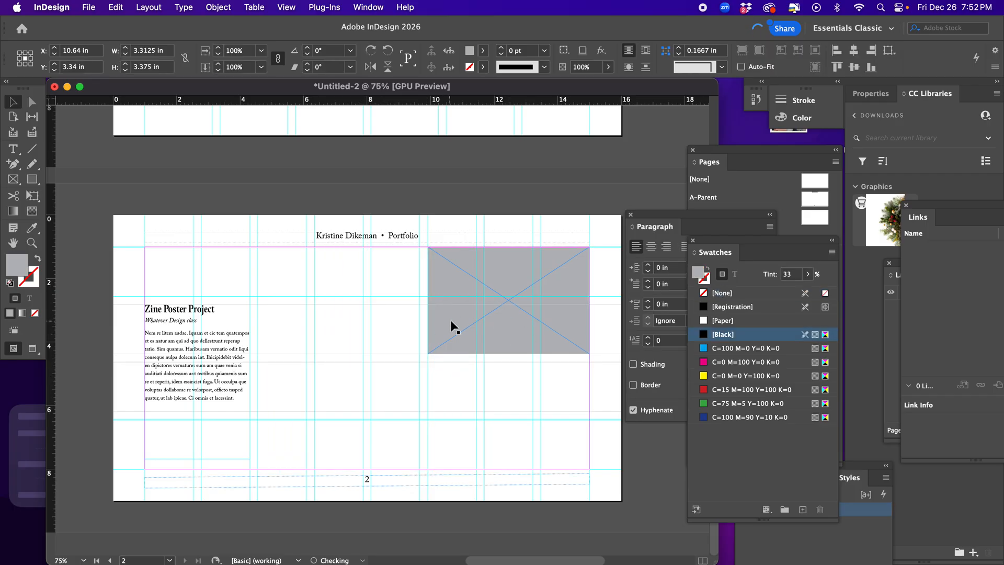
Enlarge the remaining gray frame to 8.6562 × 7 in and shift it left to X 9.6563 in
{"action": "left_click", "coordinate": [494, 300]}
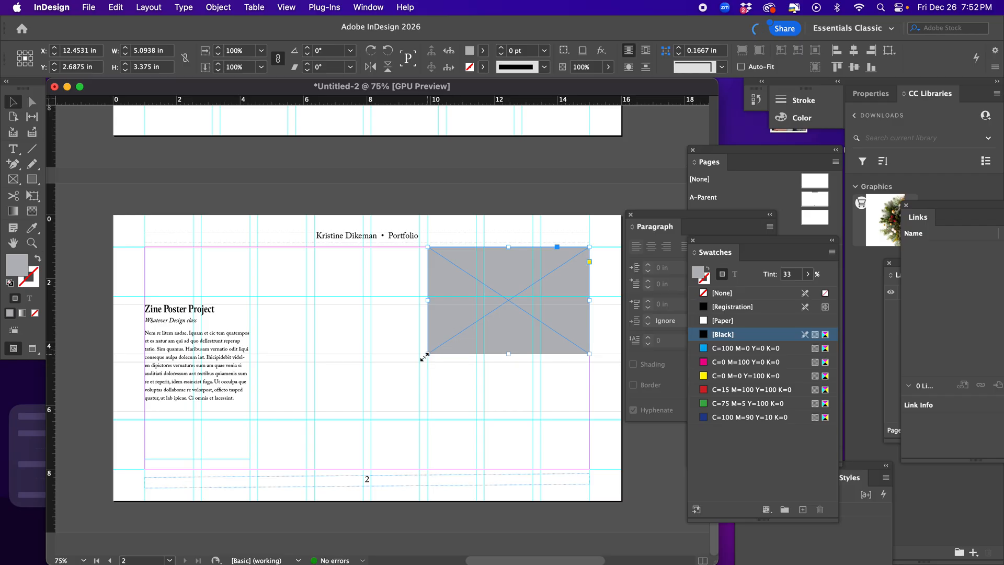
{"action": "left_click_drag", "start_coordinate": [425, 357], "coordinate": [314, 469]}
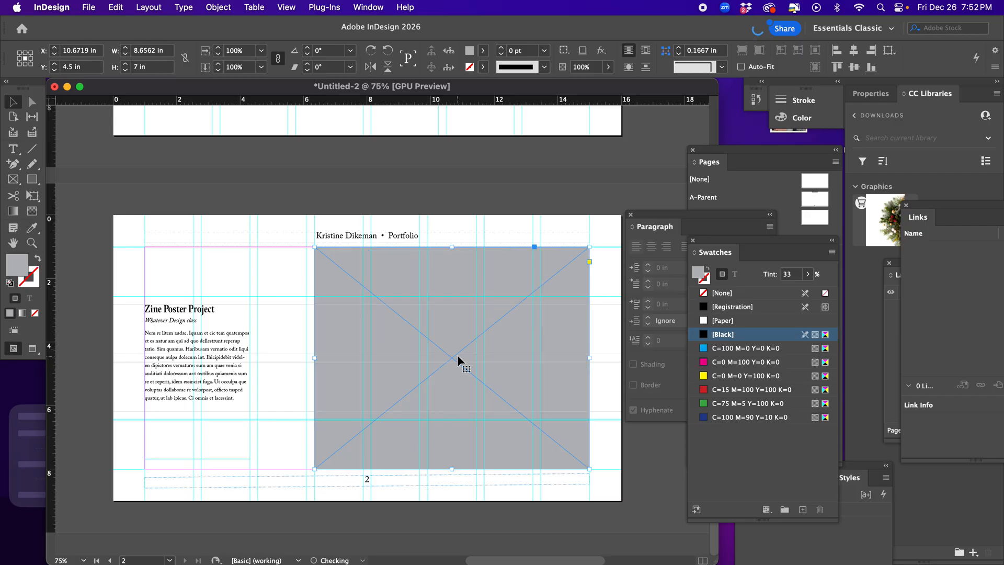
{"action": "left_click_drag", "start_coordinate": [458, 361], "coordinate": [425, 361]}
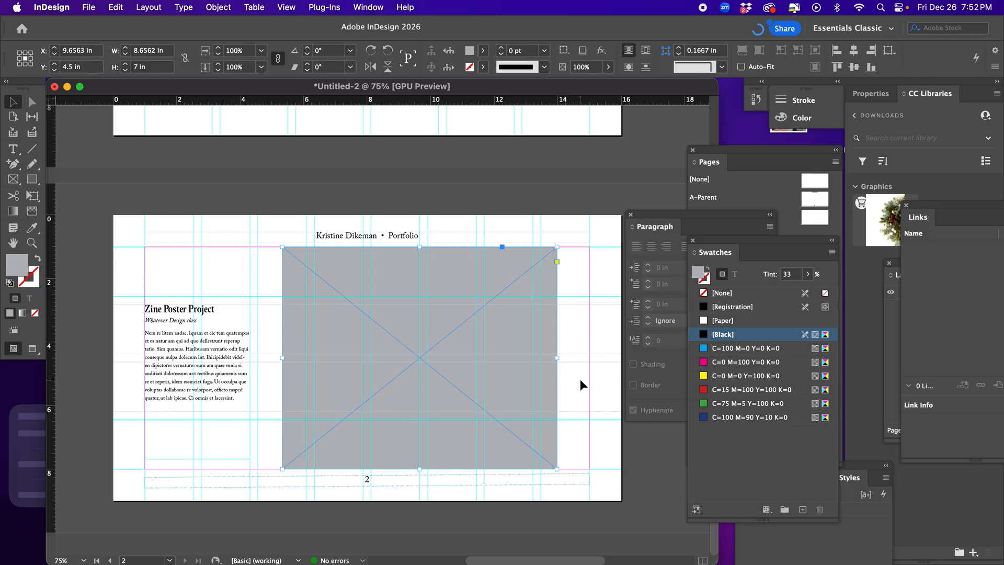
{"action": "left_click_drag", "start_coordinate": [485, 385], "coordinate": [491, 398]}
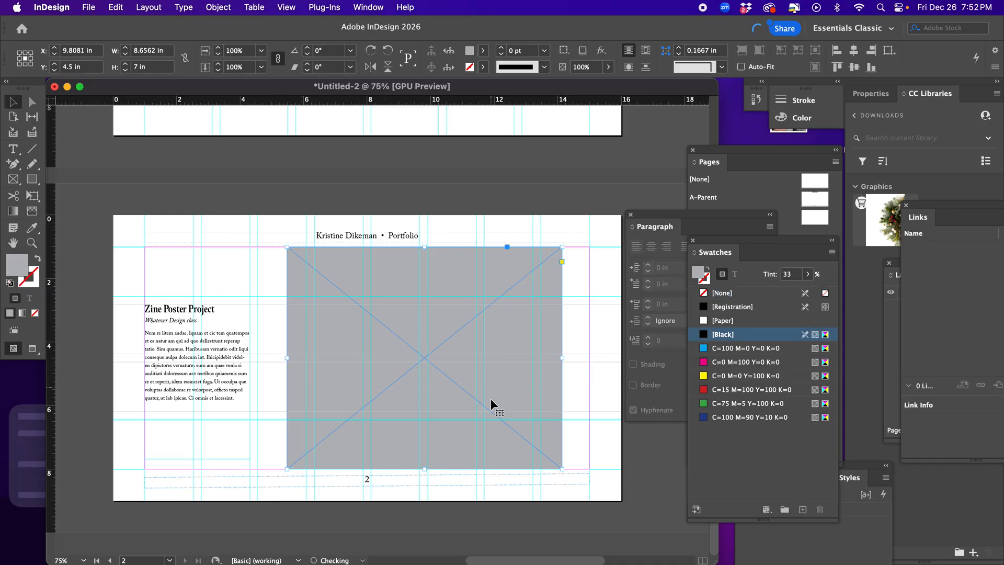
{"action": "key", "text": "cmd+z"}
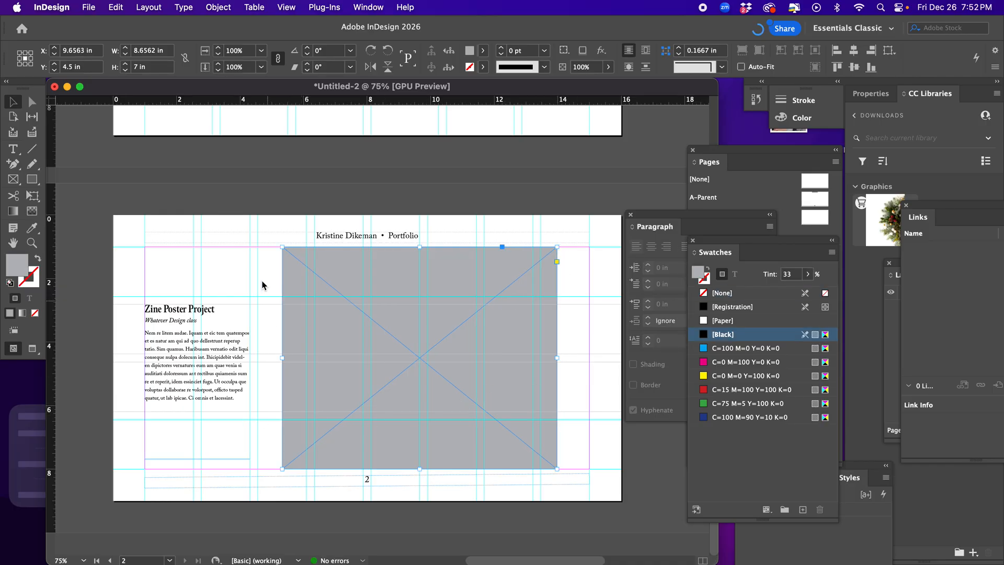
{"action": "left_click", "coordinate": [584, 383]}
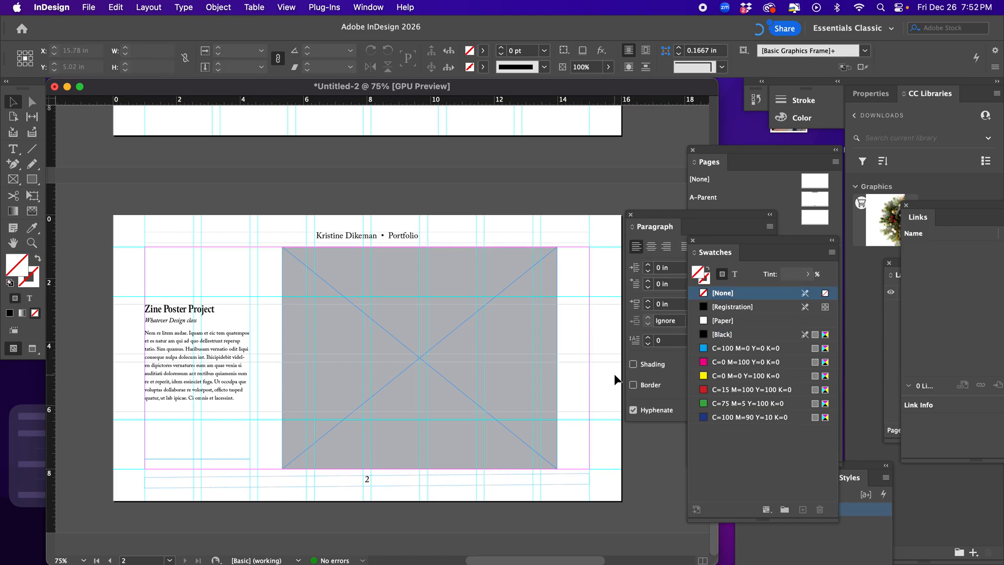
Nudge the large gray frame slightly right to X 9.7535 in
{"action": "left_click", "coordinate": [491, 280]}
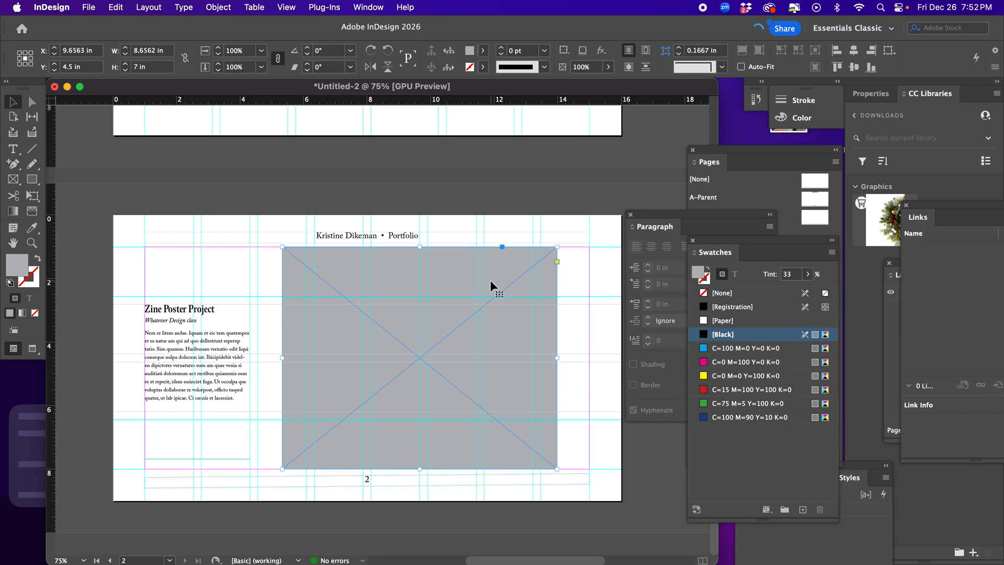
{"action": "key", "text": "Right"}
{"action": "key", "text": "Right"}
{"action": "key", "text": "Right"}
{"action": "key", "text": "Right"}
{"action": "key", "text": "Right"}
{"action": "key", "text": "Right"}
{"action": "key", "text": "Right"}
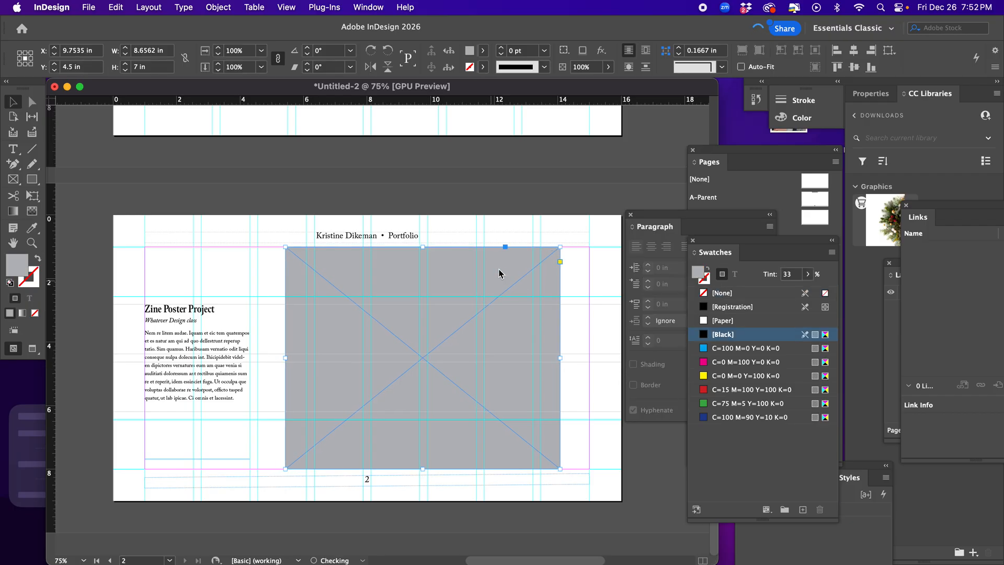
{"action": "left_click", "coordinate": [610, 319]}
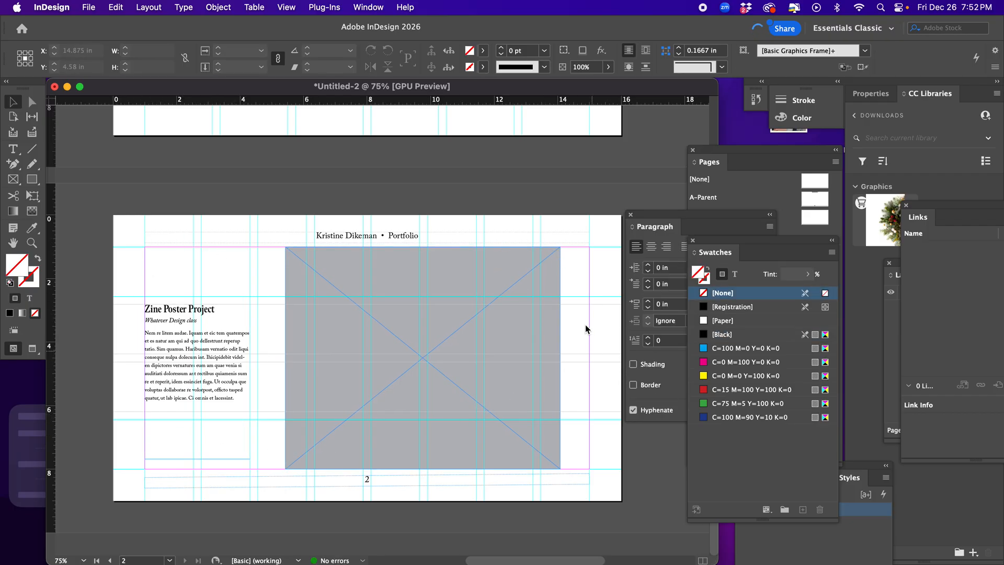
{"action": "left_click", "coordinate": [226, 367]}
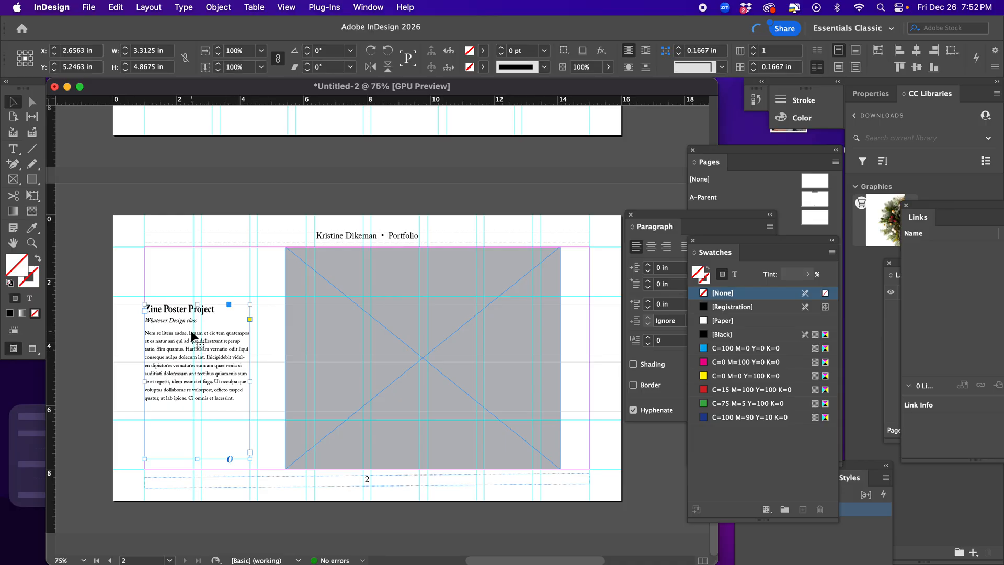
{"action": "left_click_drag", "start_coordinate": [192, 342], "coordinate": [193, 396]}
{"action": "key", "text": "super+z"}
Duplicate page 2 with its description and gray image frame as a new page 3
{"action": "left_click", "coordinate": [762, 209]}
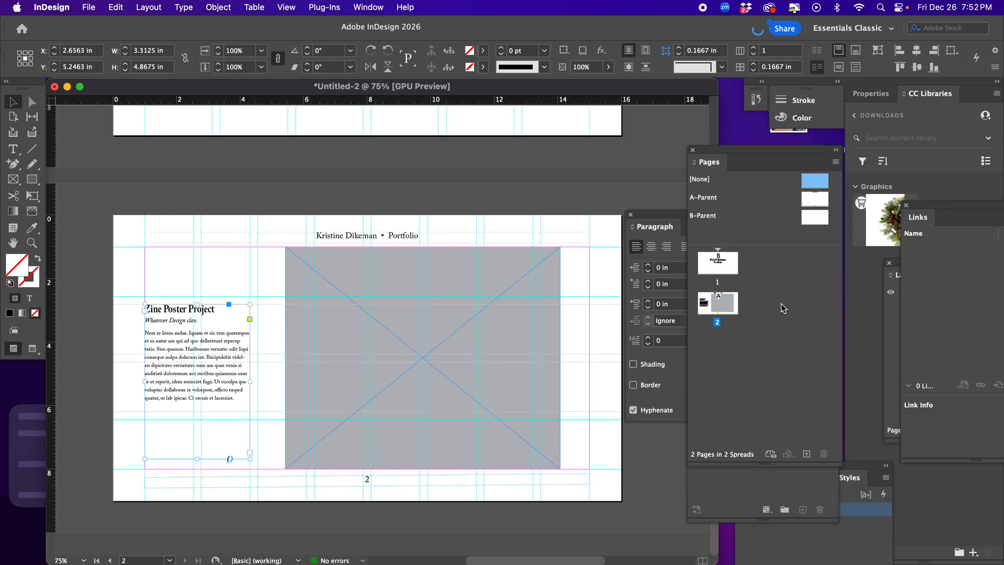
{"action": "left_click_drag", "start_coordinate": [715, 305], "coordinate": [806, 454]}
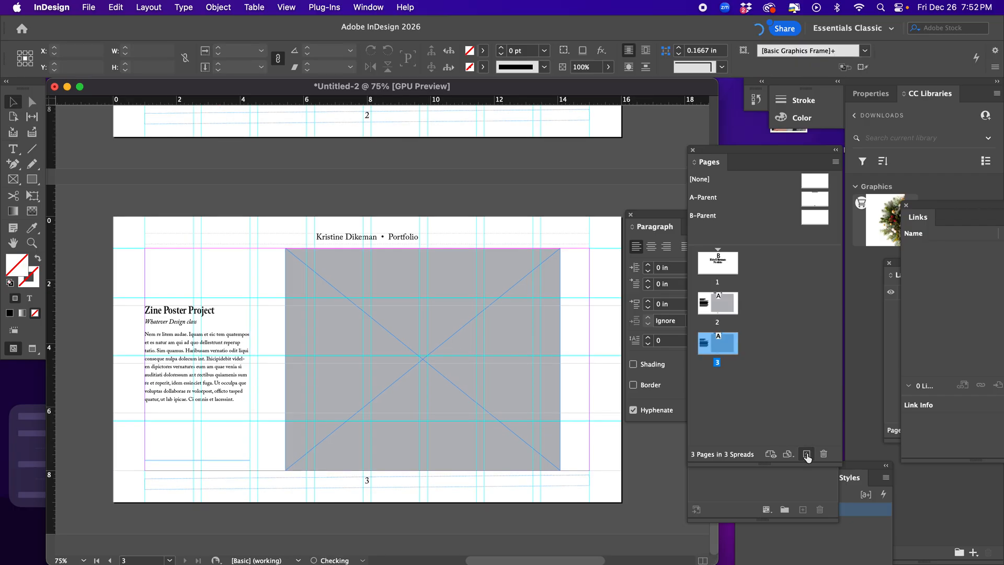
Replace the project title on page 3 with "Three Drop Caps"
{"action": "double_click", "coordinate": [719, 349]}
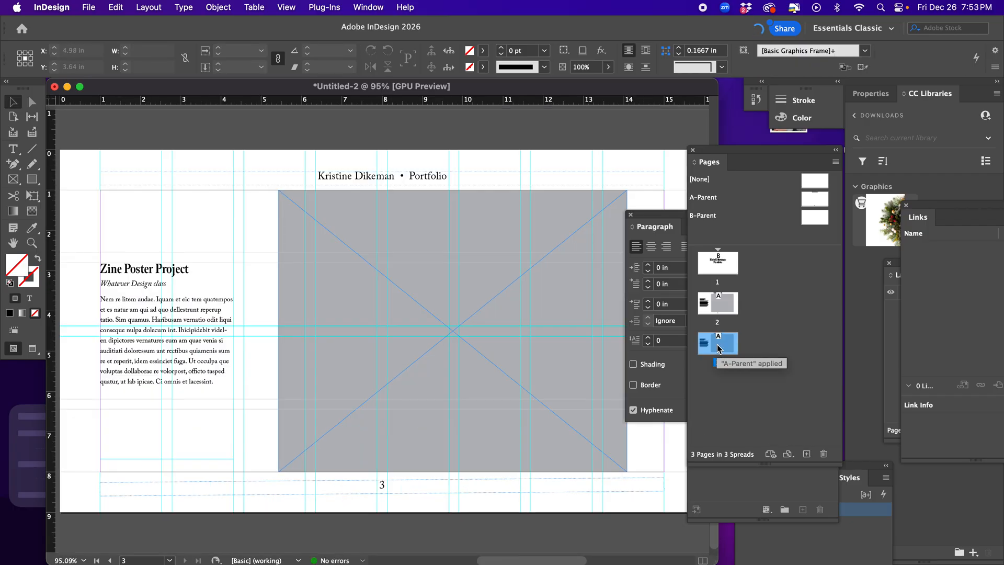
{"action": "left_click", "coordinate": [13, 149]}
{"action": "left_click", "coordinate": [151, 268]}
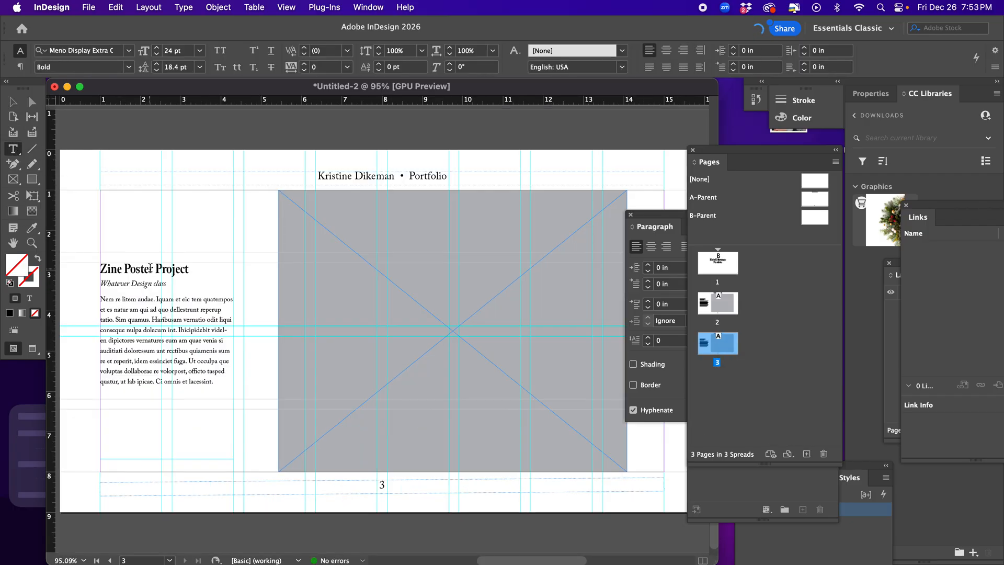
{"action": "left_click_drag", "start_coordinate": [191, 268], "coordinate": [100, 268]}
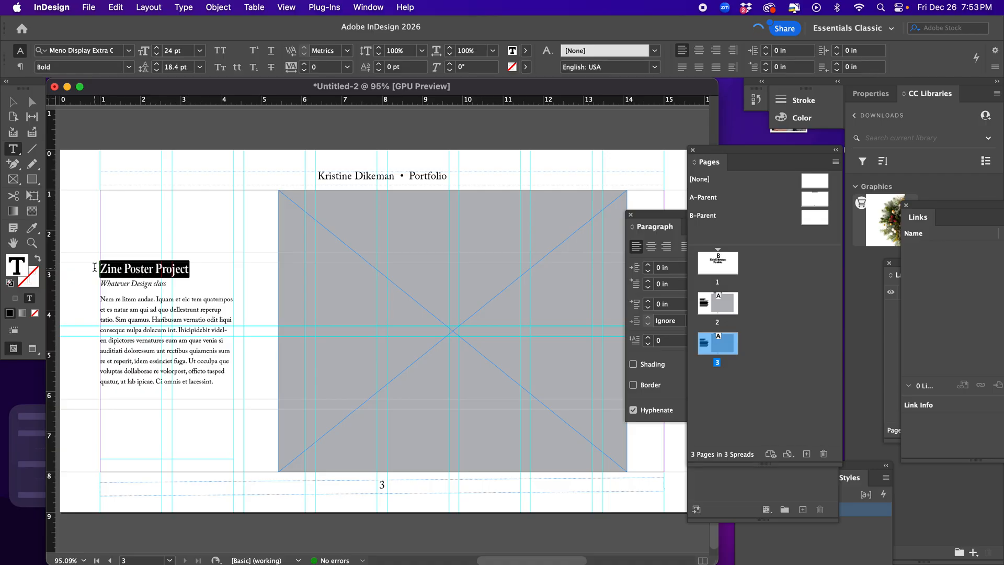
{"action": "type", "text": "Three Drop Caps"}
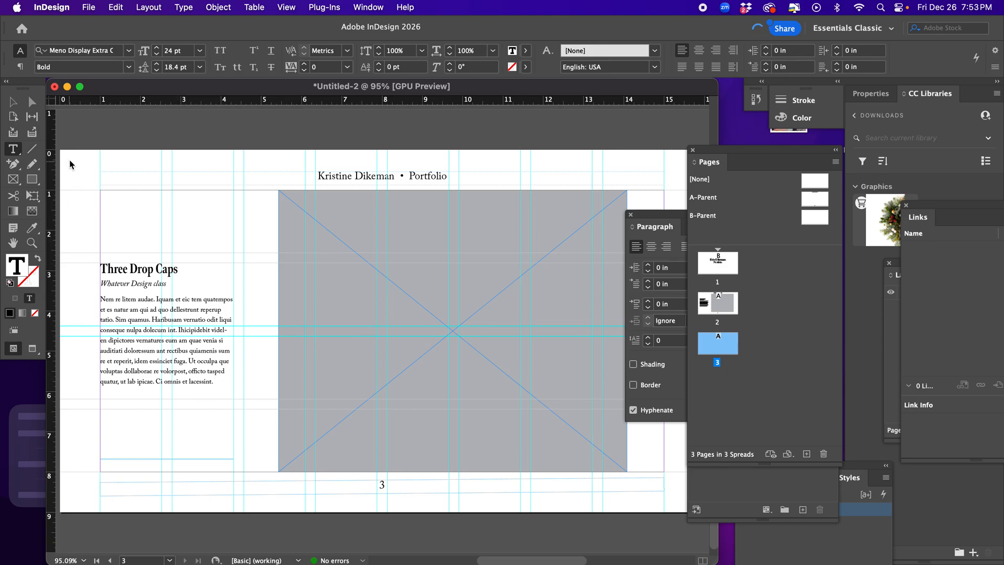
{"action": "key", "text": "Escape"}
{"action": "left_click", "coordinate": [148, 179]}
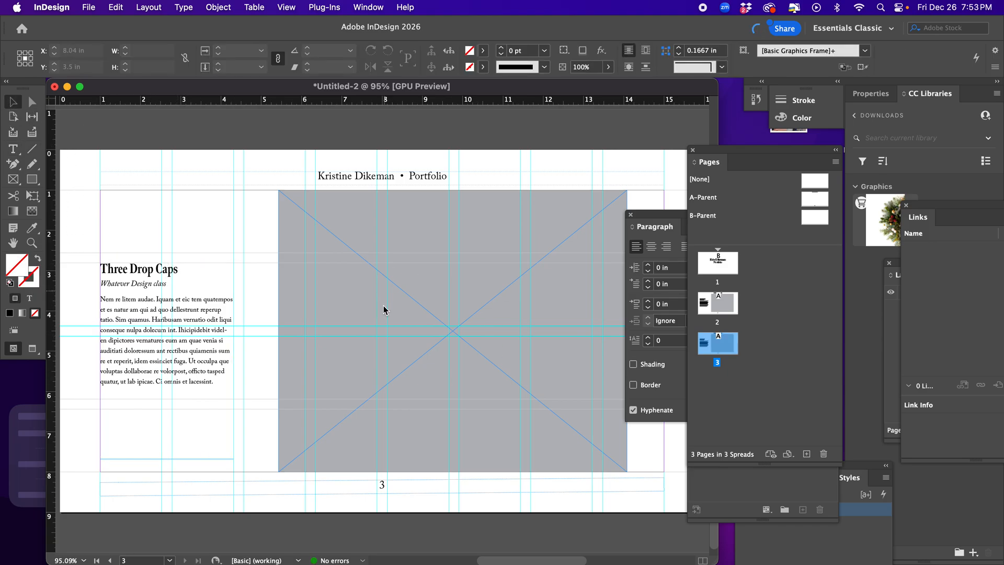
Shrink page 3's gray frame to 3.3125 × 3.625 in and align it to the column beside the description, at X 6.2188 in
{"action": "left_click", "coordinate": [490, 327]}
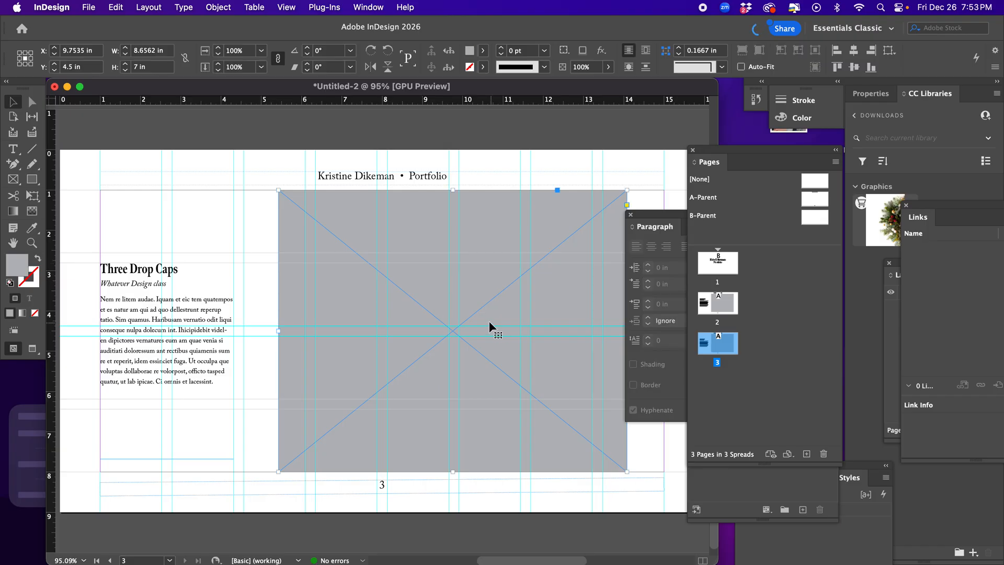
{"action": "left_click_drag", "start_coordinate": [644, 221], "coordinate": [827, 299]}
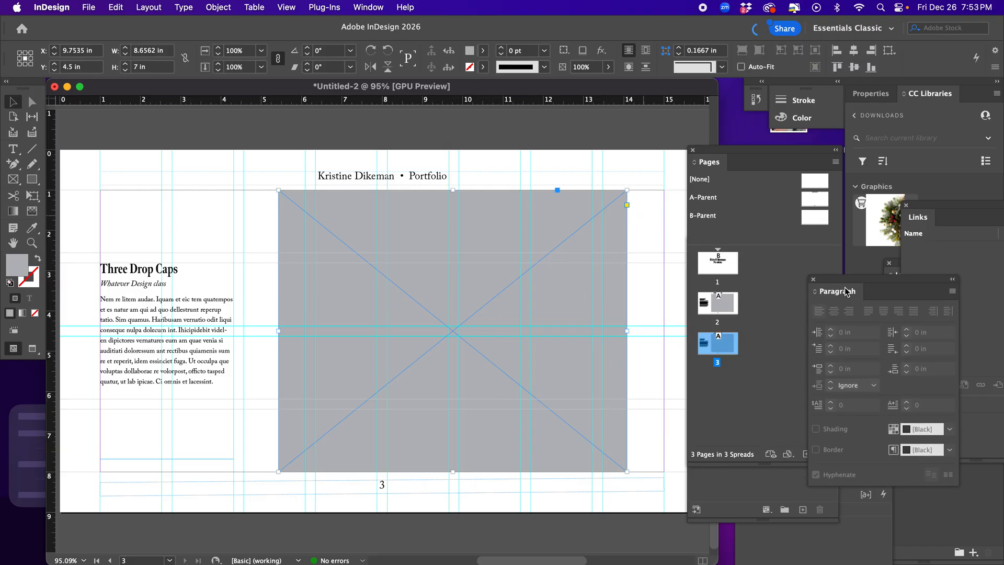
{"action": "left_click_drag", "start_coordinate": [626, 471], "coordinate": [407, 317]}
{"action": "left_click_drag", "start_coordinate": [352, 222], "coordinate": [316, 285]}
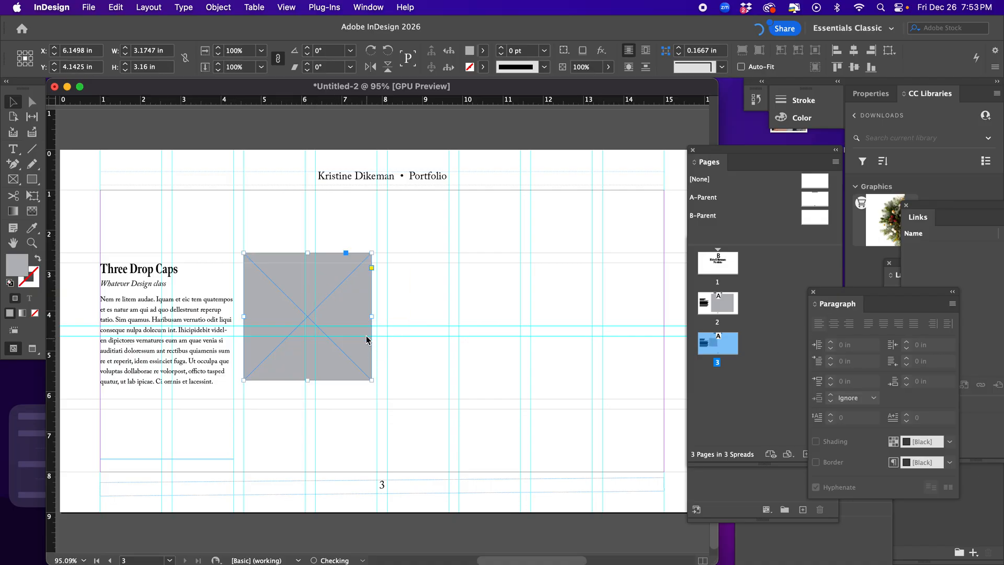
{"action": "left_click_drag", "start_coordinate": [372, 316], "coordinate": [377, 316]}
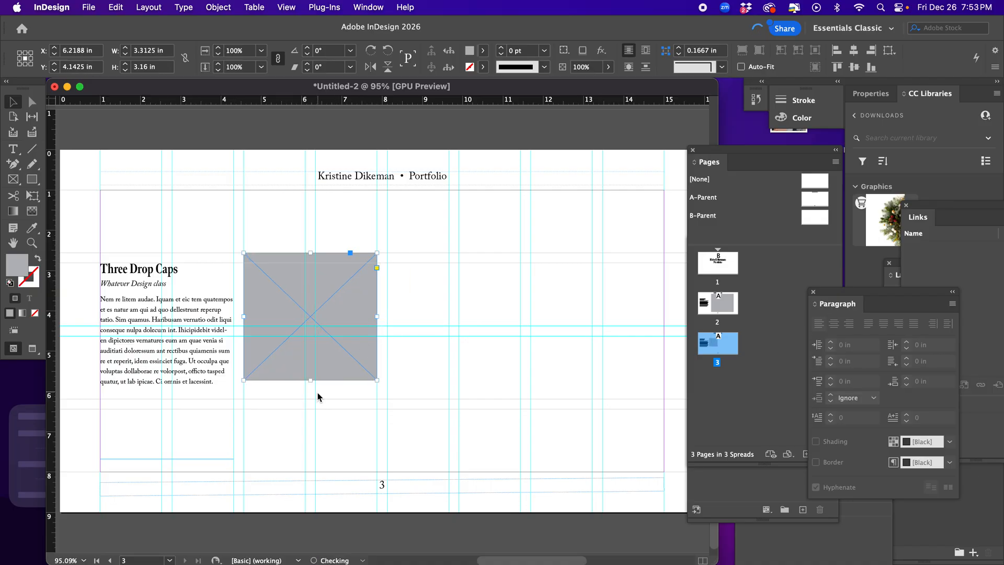
{"action": "left_click_drag", "start_coordinate": [311, 386], "coordinate": [310, 399]}
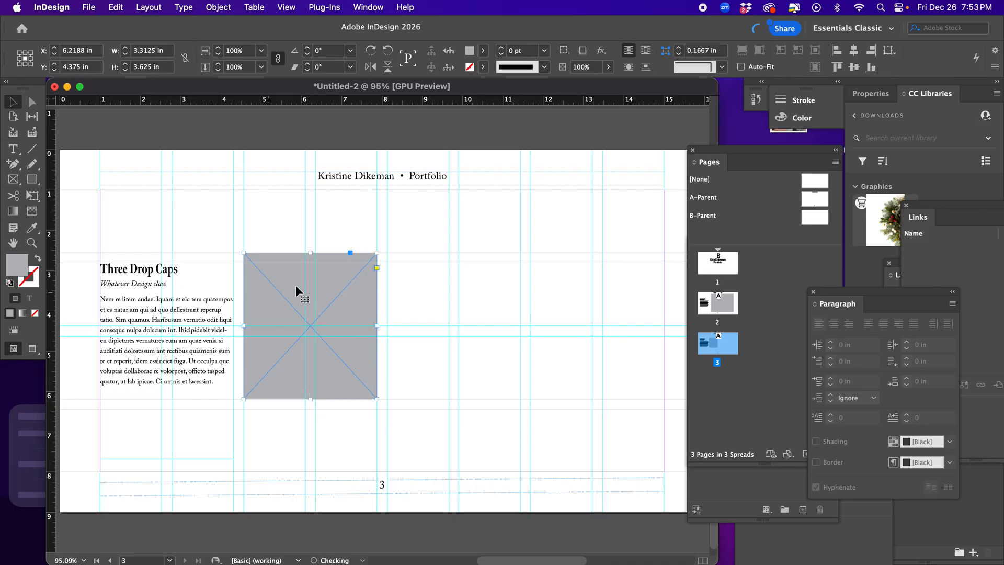
Duplicate the gray frame across the grid columns into a row of three and raise the row to Y 3.3125 in
{"action": "left_click_drag", "start_coordinate": [253, 283], "coordinate": [564, 262]}
{"action": "left_click", "coordinate": [302, 281], "text": "shift"}
{"action": "left_click", "coordinate": [411, 287], "text": "shift"}
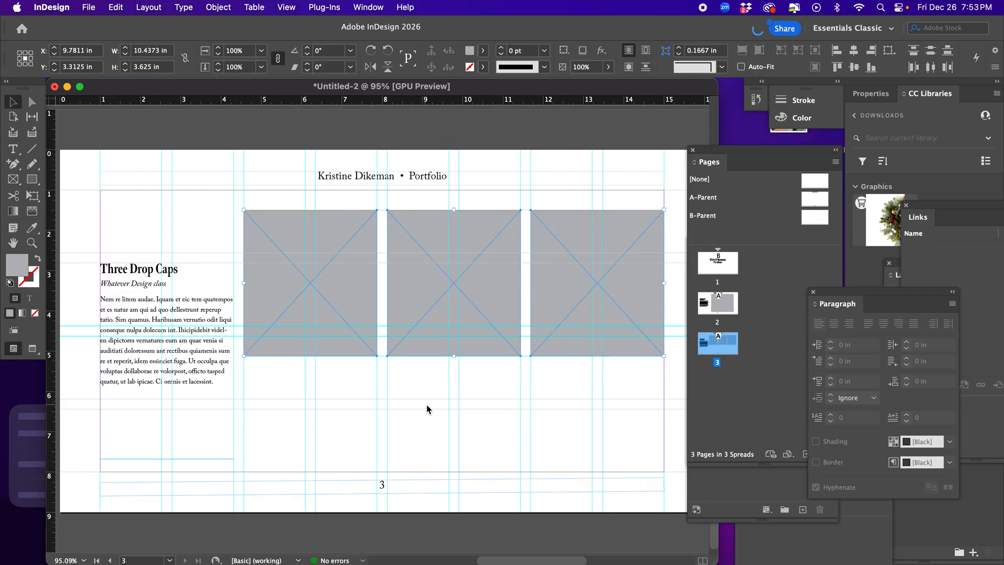
Copy the first frame below the row, shrink it to about 2.6 × 2.63 in, and duplicate it under the other two columns
{"action": "left_click_drag", "start_coordinate": [285, 284], "coordinate": [285, 440]}
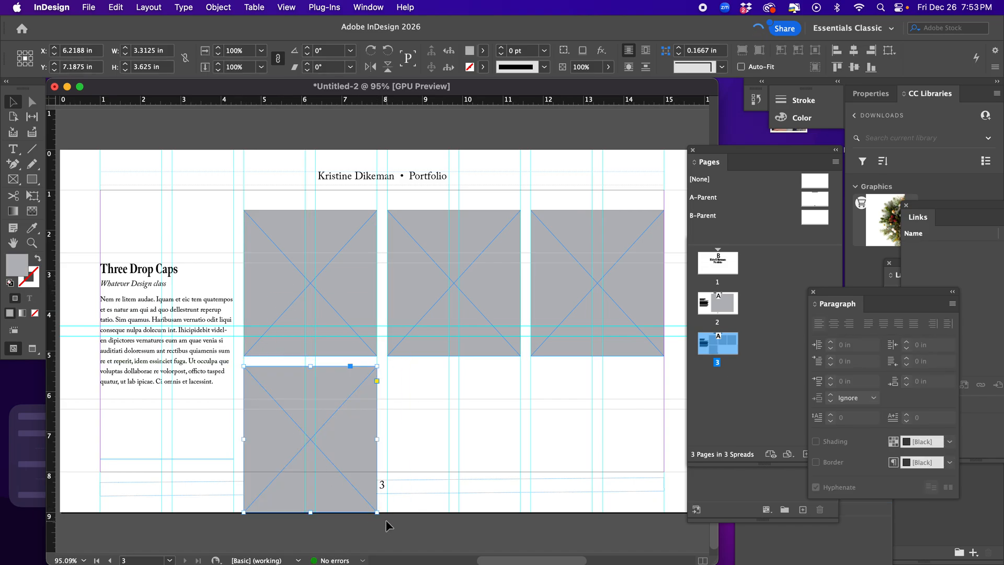
{"action": "left_click_drag", "start_coordinate": [377, 512], "coordinate": [349, 472]}
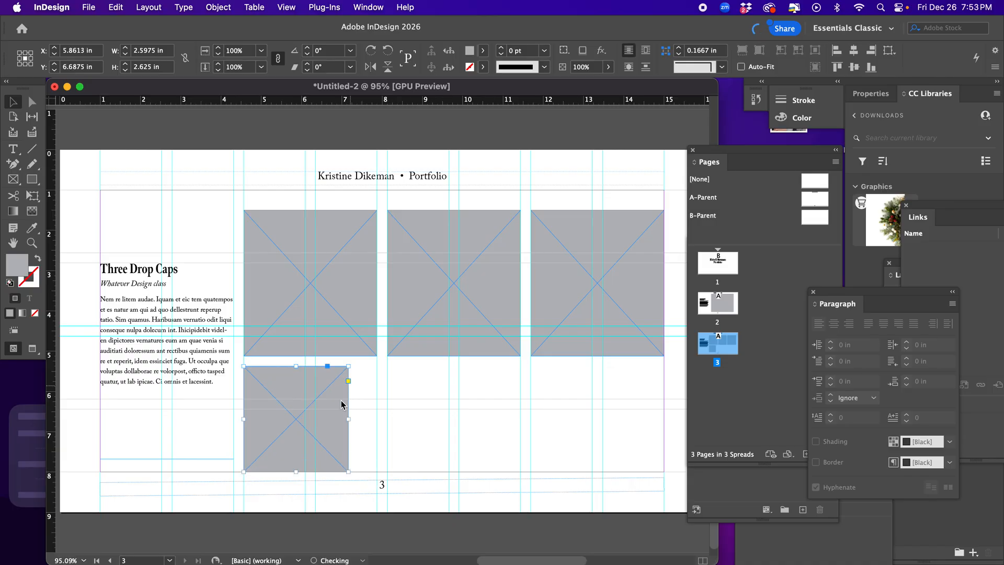
{"action": "left_click_drag", "start_coordinate": [293, 388], "coordinate": [560, 392]}
{"action": "left_click", "coordinate": [510, 490]}
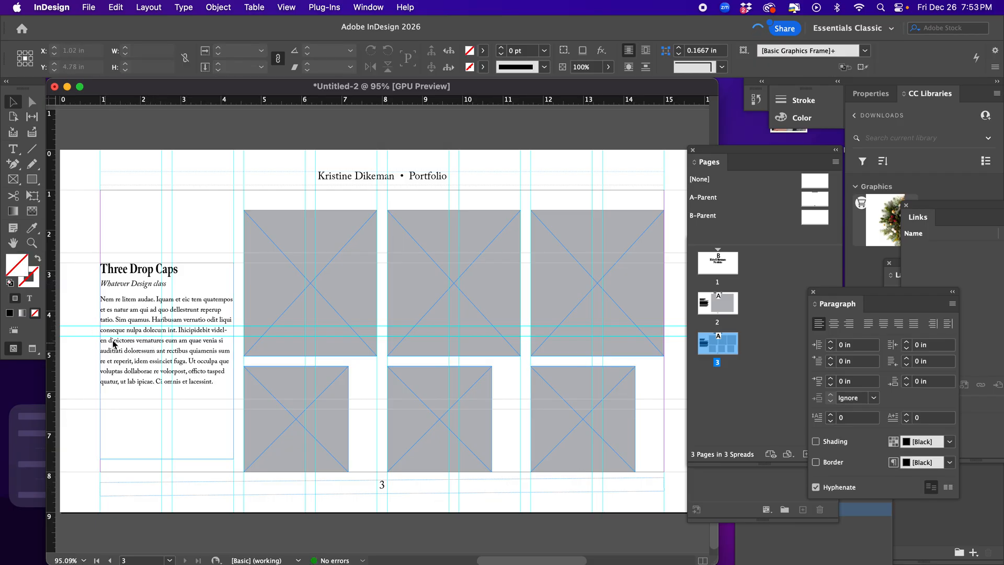
Duplicate page 3 with its description and six image frames as a new page 4
{"action": "left_click", "coordinate": [764, 380]}
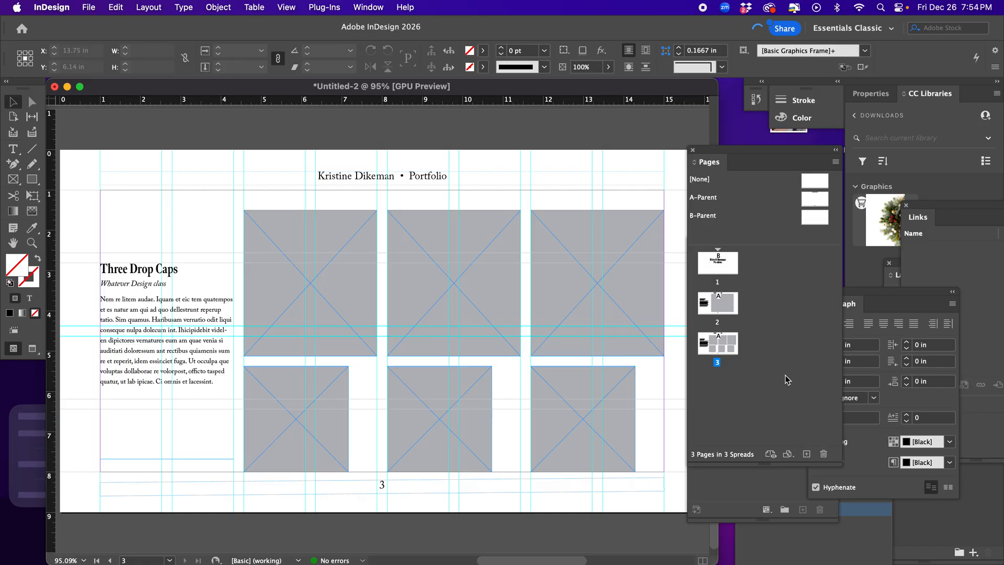
{"action": "left_click", "coordinate": [714, 342]}
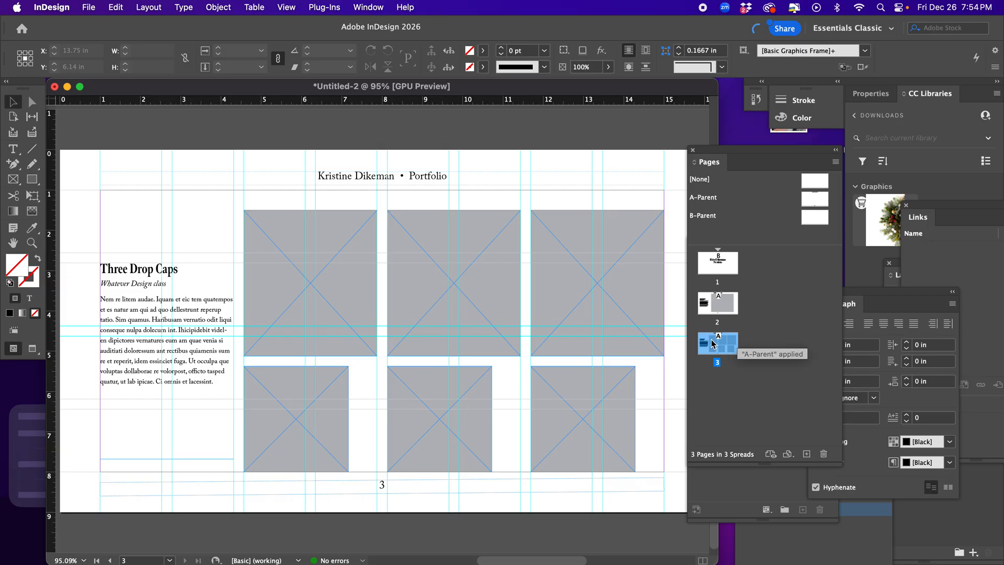
{"action": "left_click", "coordinate": [808, 454]}
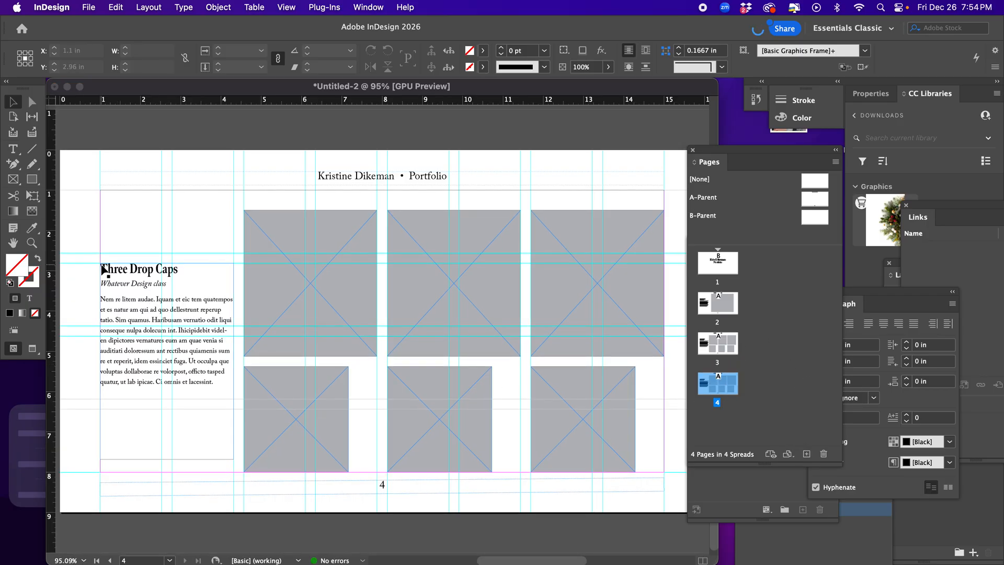
Replace the project title on page 4 with "BAM Poster"
{"action": "triple_click", "coordinate": [122, 271]}
{"action": "left_click", "coordinate": [179, 267]}
{"action": "left_click_drag", "start_coordinate": [178, 267], "coordinate": [96, 268]}
{"action": "type", "text": "BAM Poster"}
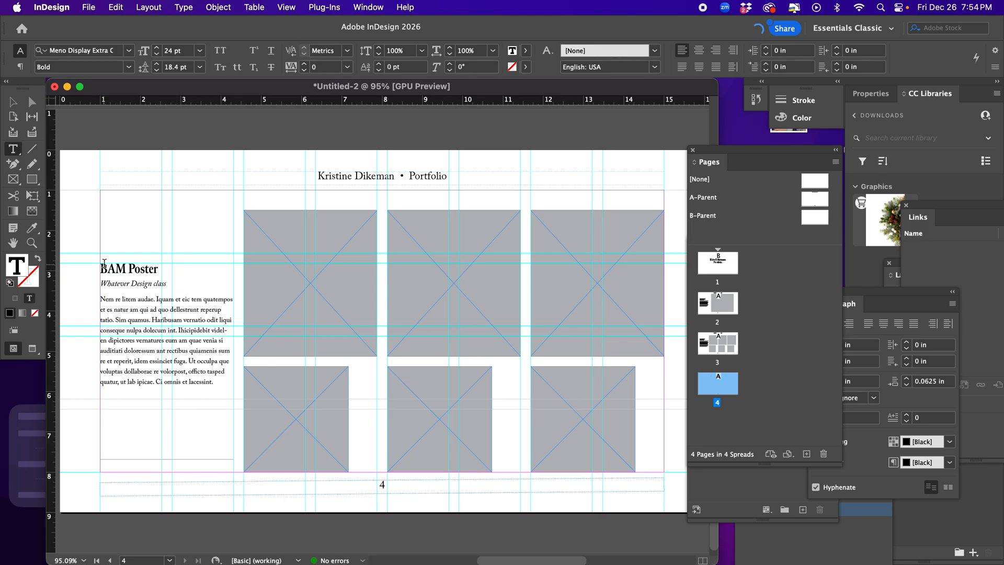
{"action": "left_click", "coordinate": [167, 320]}
{"action": "left_click", "coordinate": [16, 108]}
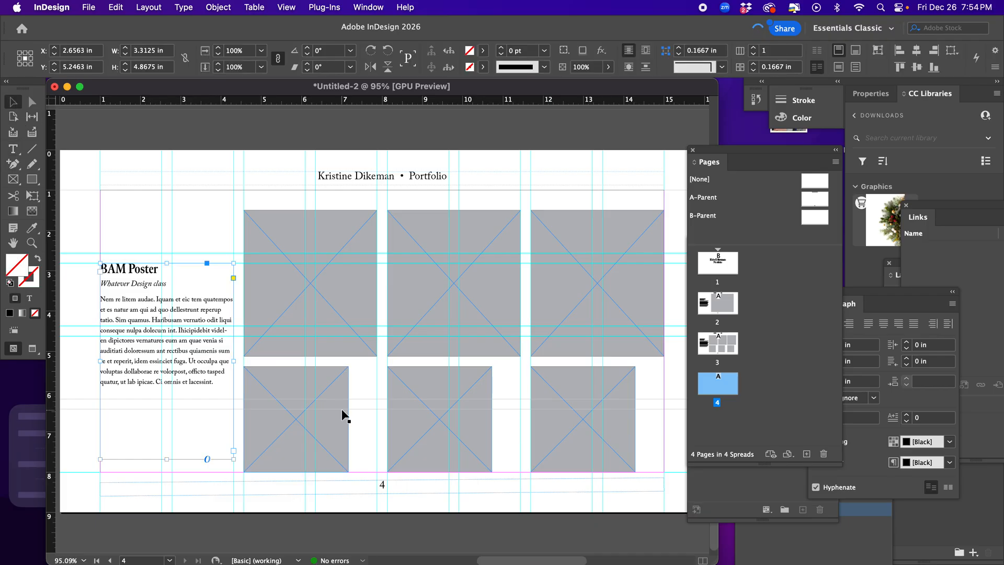
Delete the three lower frames and the two upper frames farthest from the description, keeping only the one beside the text
{"action": "left_click", "coordinate": [331, 409]}
{"action": "key", "text": "Delete"}
{"action": "left_click", "coordinate": [440, 419]}
{"action": "key", "text": "Delete"}
{"action": "left_click", "coordinate": [573, 419]}
{"action": "key", "text": "Delete"}
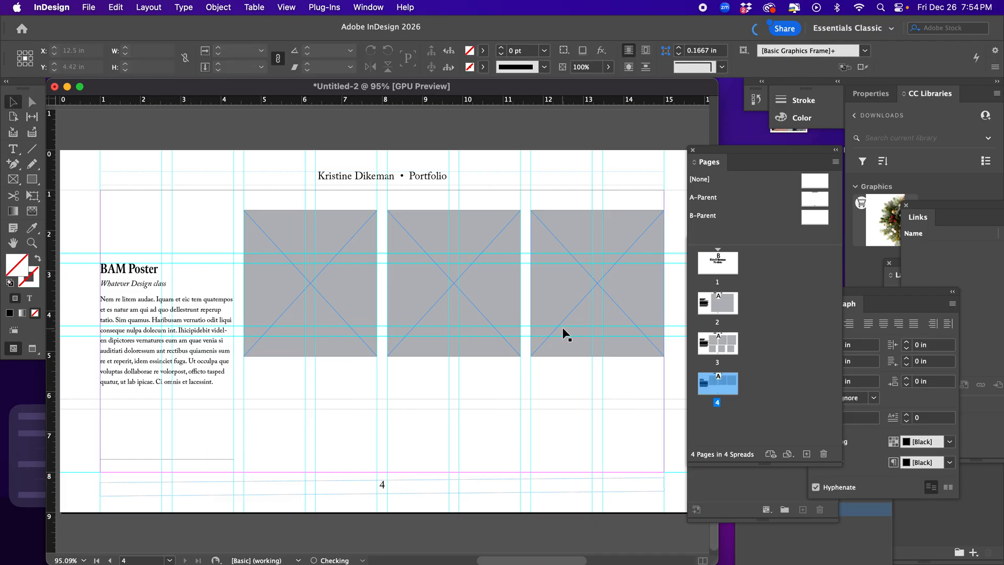
{"action": "left_click", "coordinate": [562, 330]}
{"action": "key", "text": "Delete"}
{"action": "left_click", "coordinate": [516, 335]}
{"action": "key", "text": "Delete"}
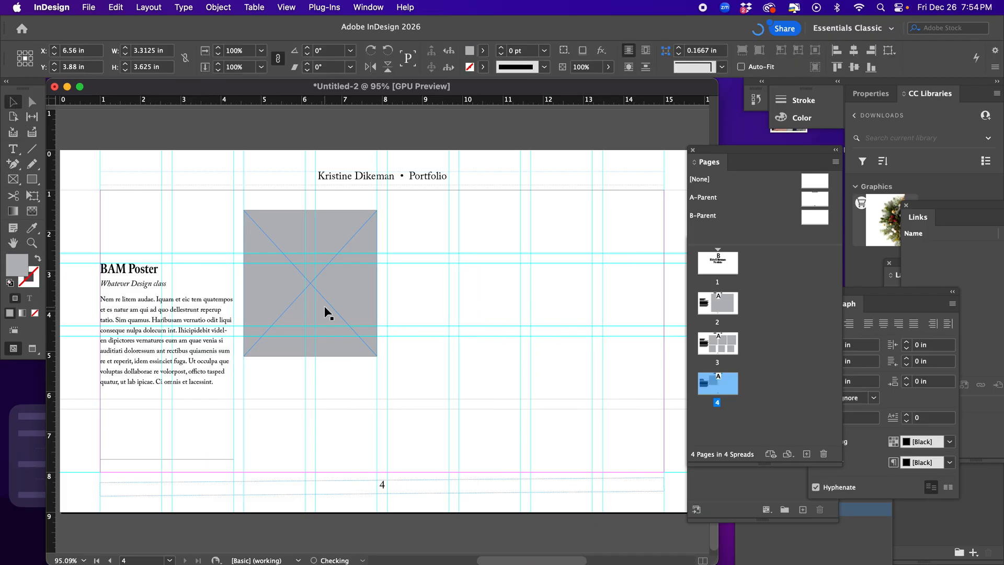
Enlarge the remaining gray frame across two column groups and the full margin height, to 6.875 × 7 in
{"action": "left_click", "coordinate": [365, 354]}
{"action": "left_click_drag", "start_coordinate": [377, 356], "coordinate": [520, 472]}
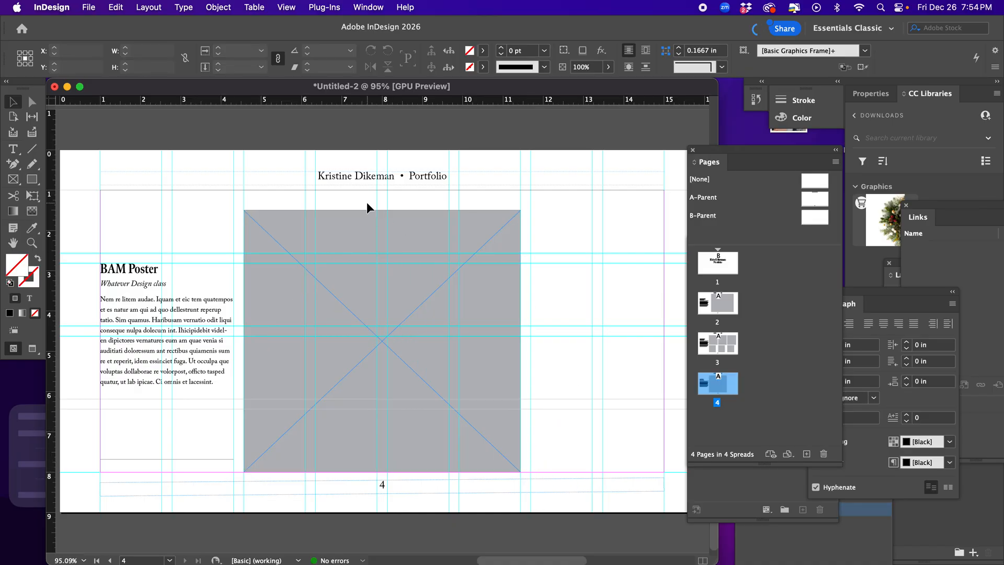
{"action": "left_click_drag", "start_coordinate": [382, 210], "coordinate": [382, 190]}
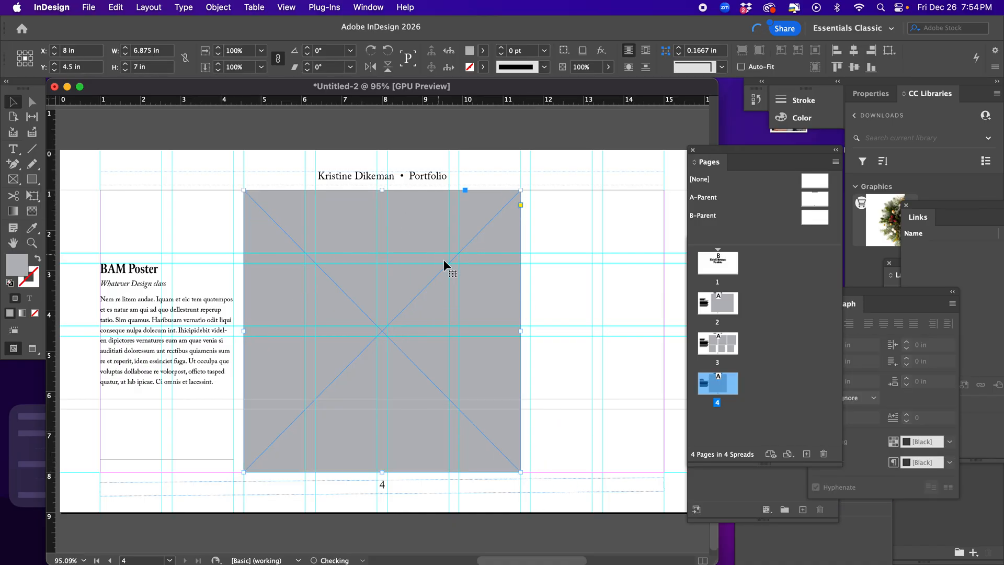
{"action": "left_click", "coordinate": [555, 340]}
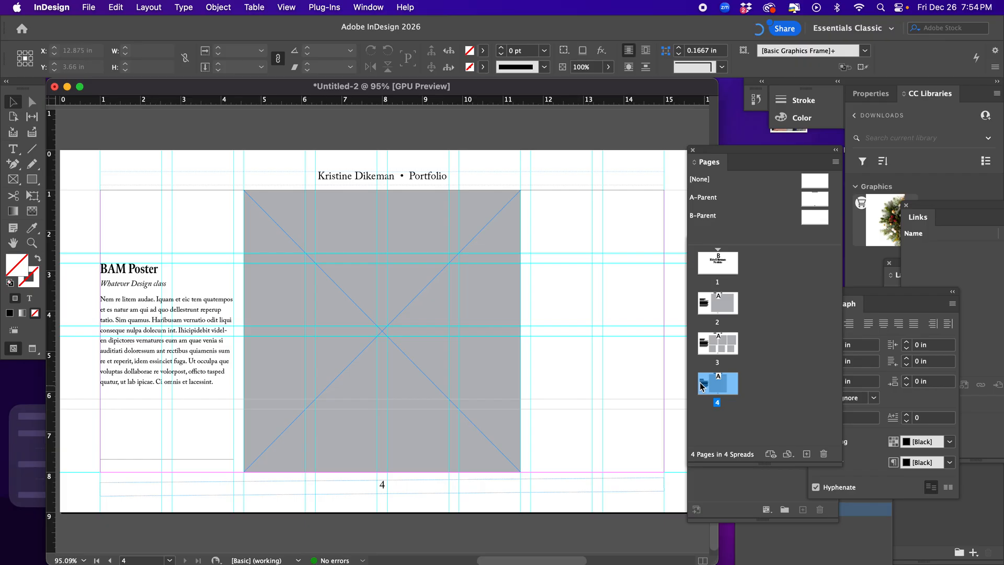
Duplicate page 4 as page 5 and delete the copy's subtitle and body text, keeping the "BAM Poster" title
{"action": "left_click", "coordinate": [806, 454]}
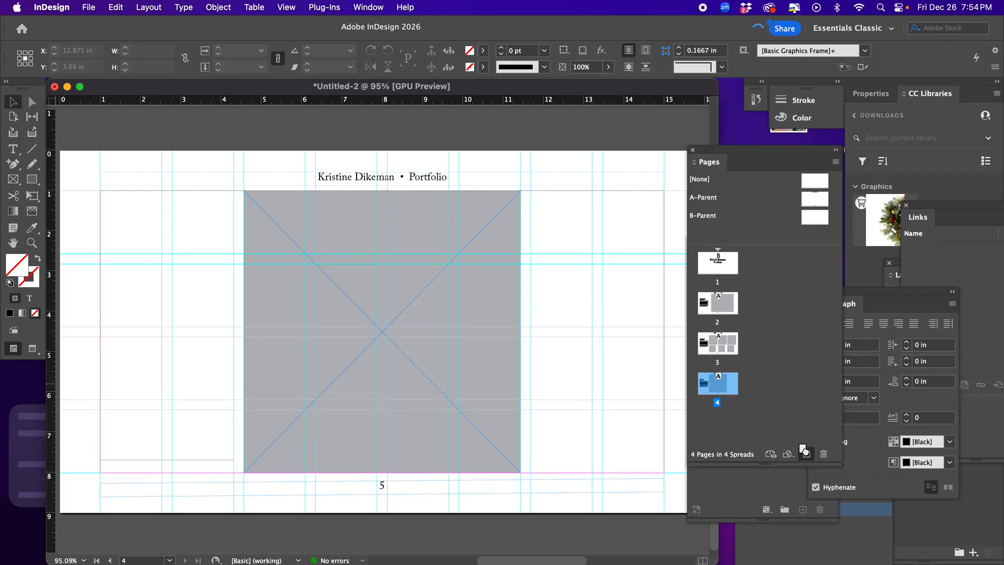
{"action": "left_click", "coordinate": [162, 331]}
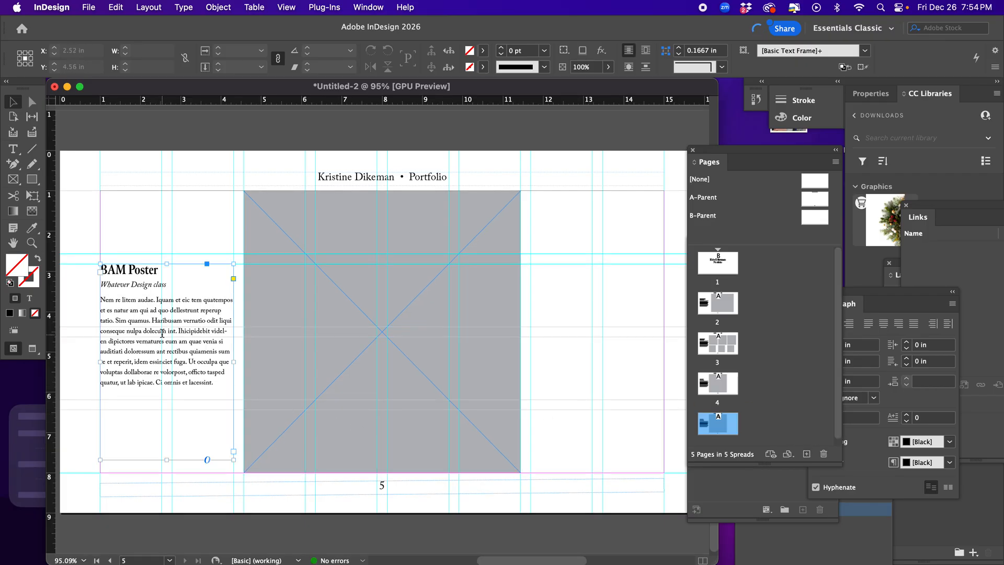
{"action": "triple_click", "coordinate": [163, 331]}
{"action": "left_click", "coordinate": [137, 307]}
{"action": "left_click_drag", "start_coordinate": [100, 281], "coordinate": [183, 424]}
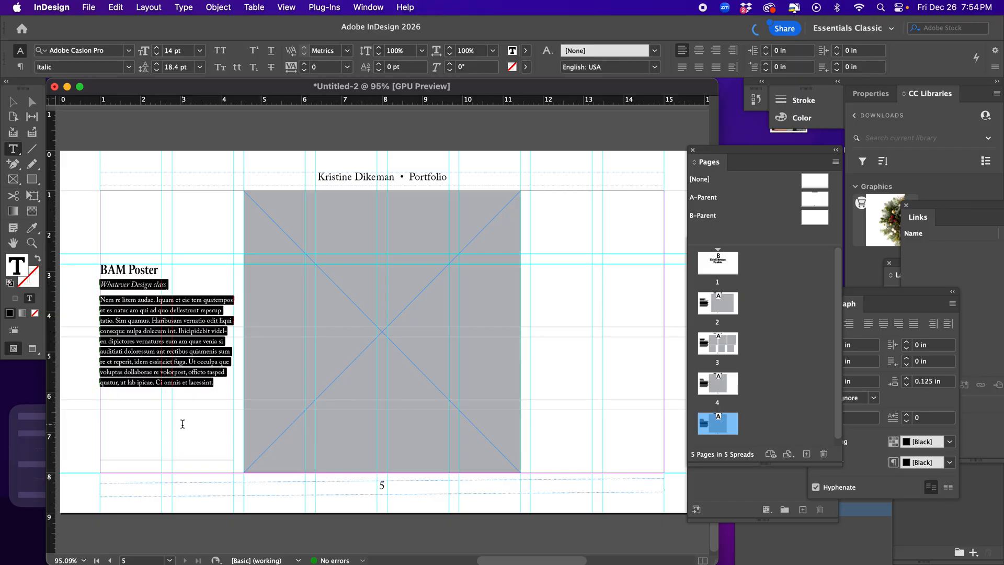
{"action": "key", "text": "BackSpace"}
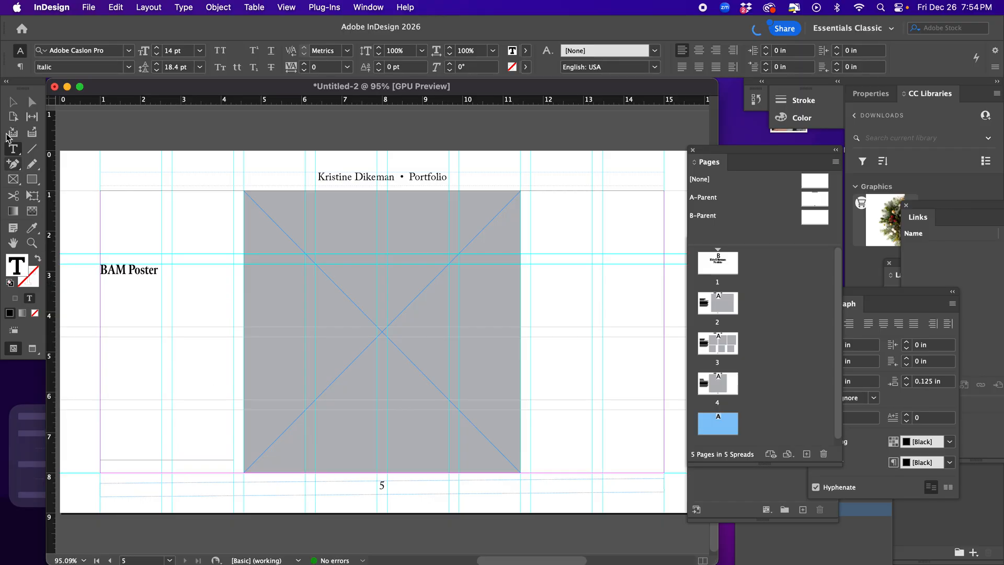
{"action": "left_click", "coordinate": [13, 104]}
{"action": "left_click", "coordinate": [147, 151]}
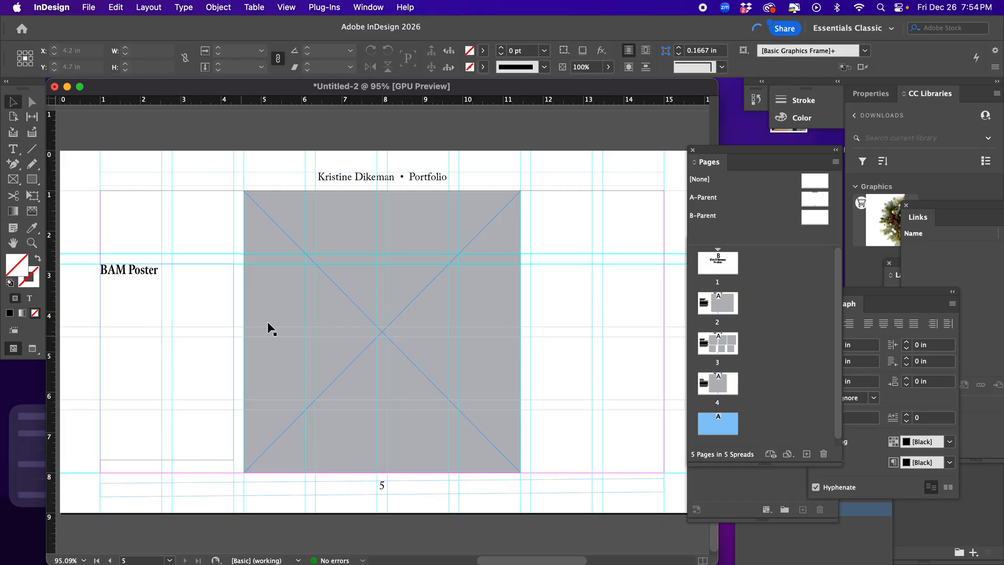
Shrink page 5's gray frame to one column group, shorten it, and duplicate it into a grid-aligned row of three
{"action": "left_click", "coordinate": [128, 277]}
{"action": "left_click", "coordinate": [317, 277]}
{"action": "left_click_drag", "start_coordinate": [522, 331], "coordinate": [374, 320]}
{"action": "left_click_drag", "start_coordinate": [310, 472], "coordinate": [312, 371]}
{"action": "left_click_drag", "start_coordinate": [287, 262], "coordinate": [574, 299]}
{"action": "left_click", "coordinate": [545, 446]}
Add a text frame about 1.94 × 0.62 in below the first image frame with the caption "Sketches" at 16 pt
{"action": "left_click", "coordinate": [12, 150]}
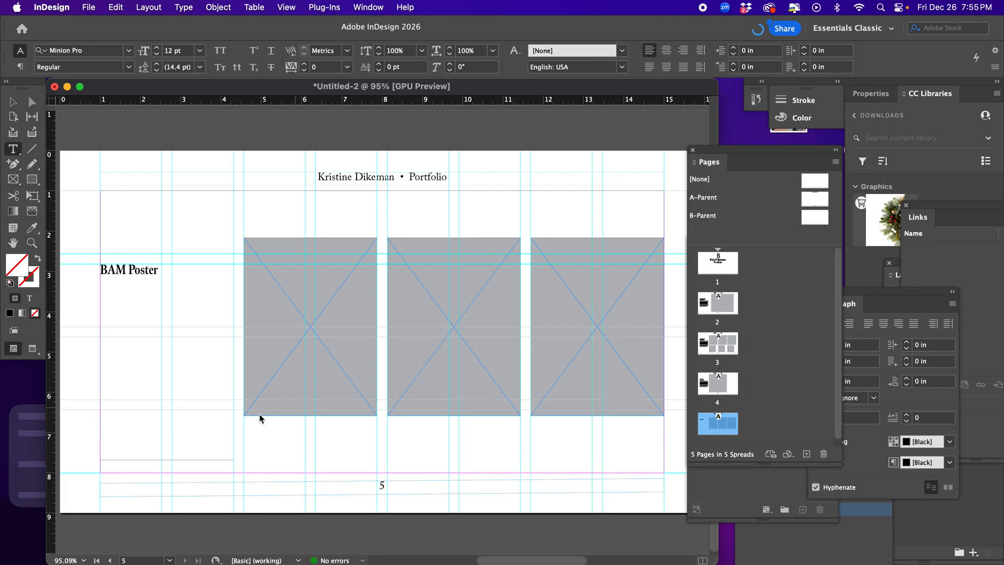
{"action": "left_click_drag", "start_coordinate": [244, 423], "coordinate": [321, 449]}
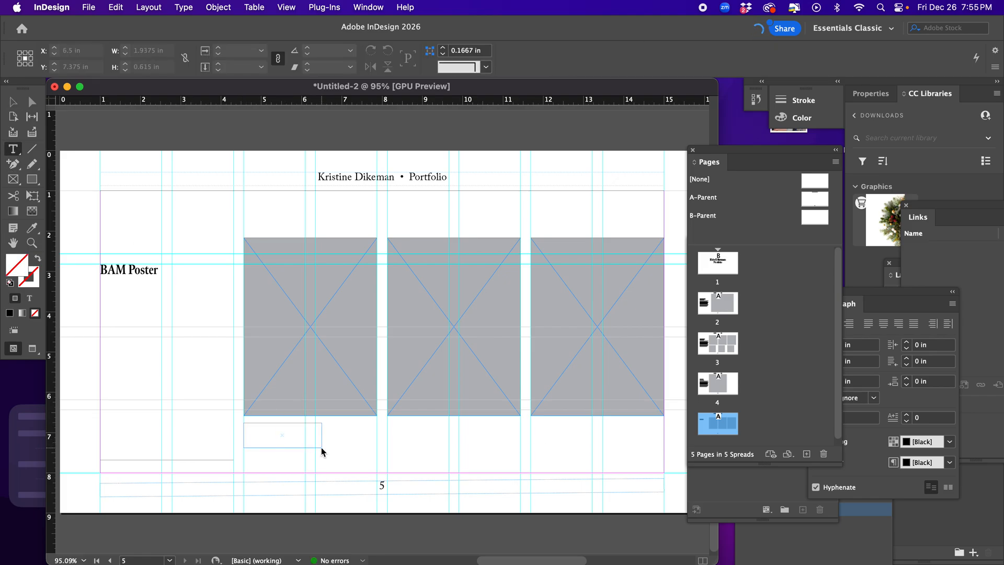
{"action": "type", "text": "s"}
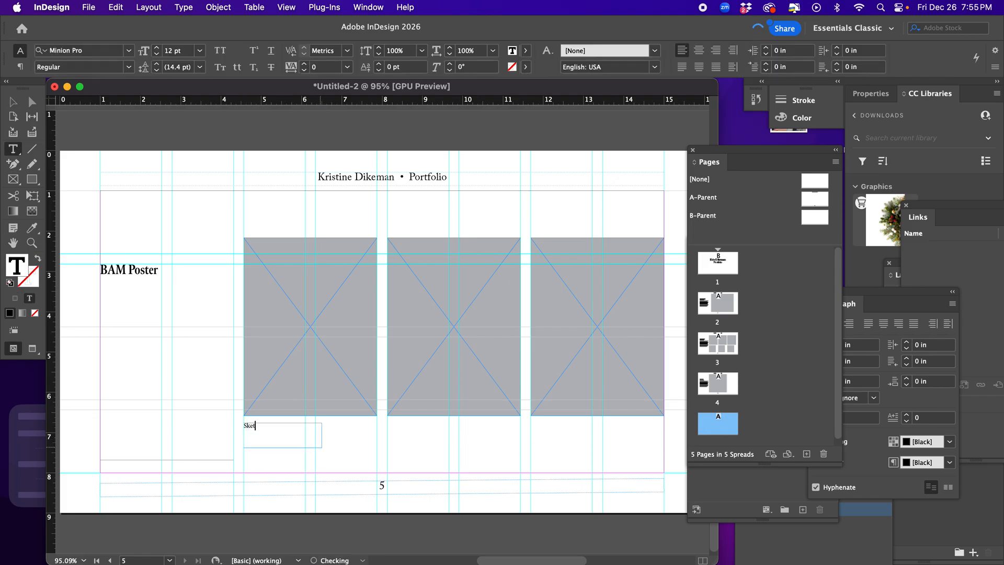
{"action": "key", "text": "super+a"}
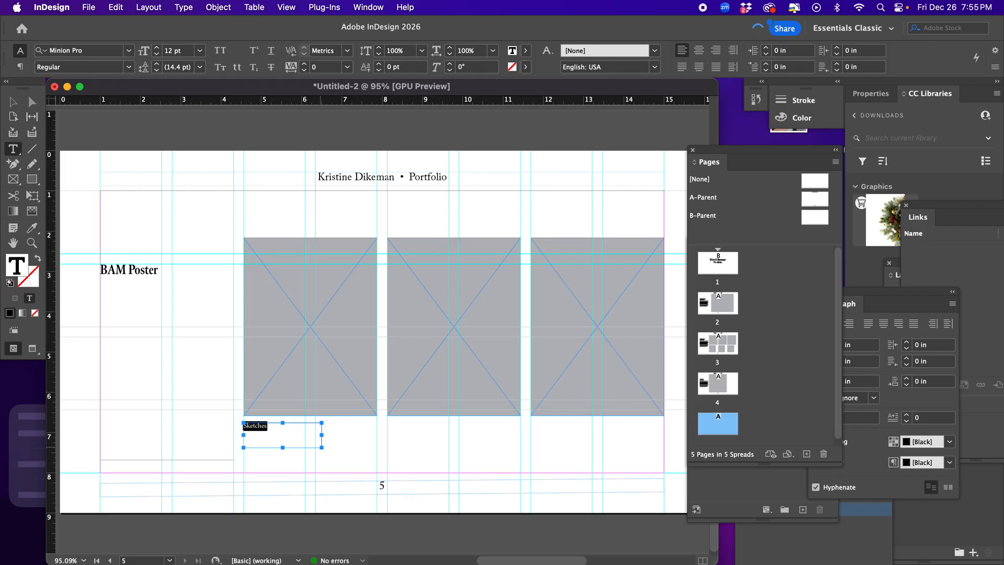
{"action": "key", "text": "super+shift+period"}
{"action": "key", "text": "super+shift+period"}
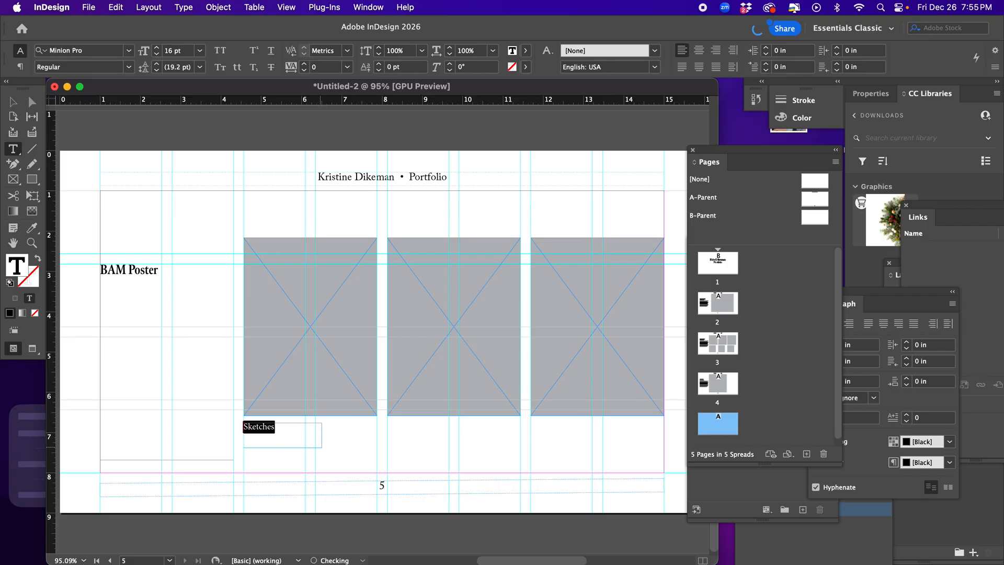
{"action": "left_click", "coordinate": [259, 426]}
{"action": "key", "text": "Escape"}
{"action": "left_click", "coordinate": [172, 371]}
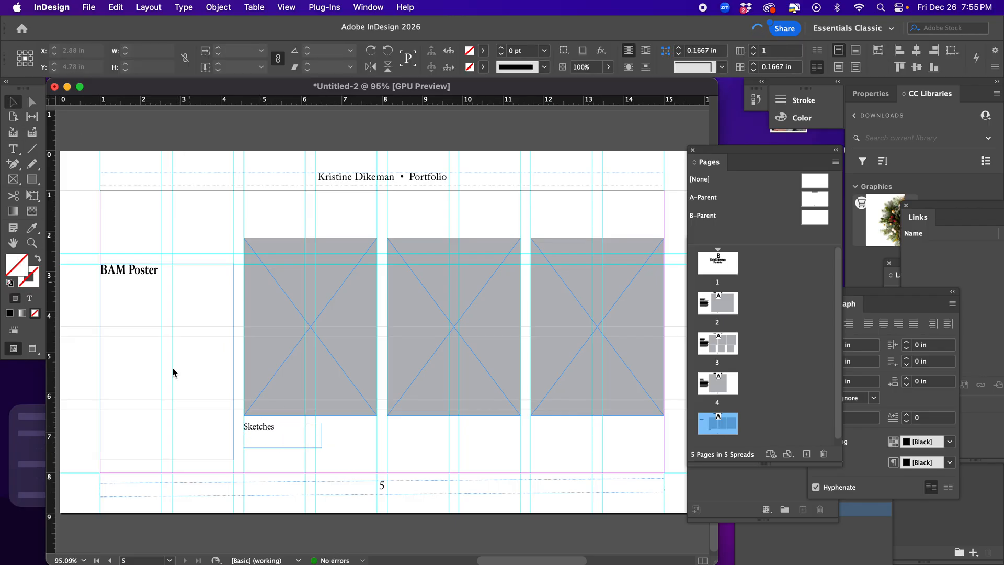
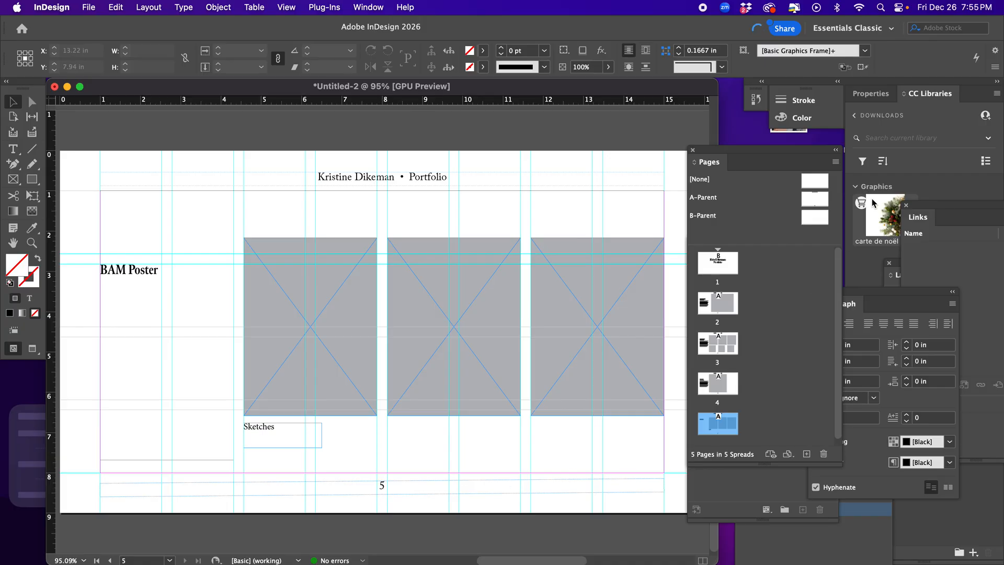
On A-Parent, move the portfolio header text frame down to the bottom margin and shorten it to about 4.28 in wide
{"action": "double_click", "coordinate": [808, 219]}
{"action": "left_click", "coordinate": [809, 199]}
{"action": "double_click", "coordinate": [809, 199]}
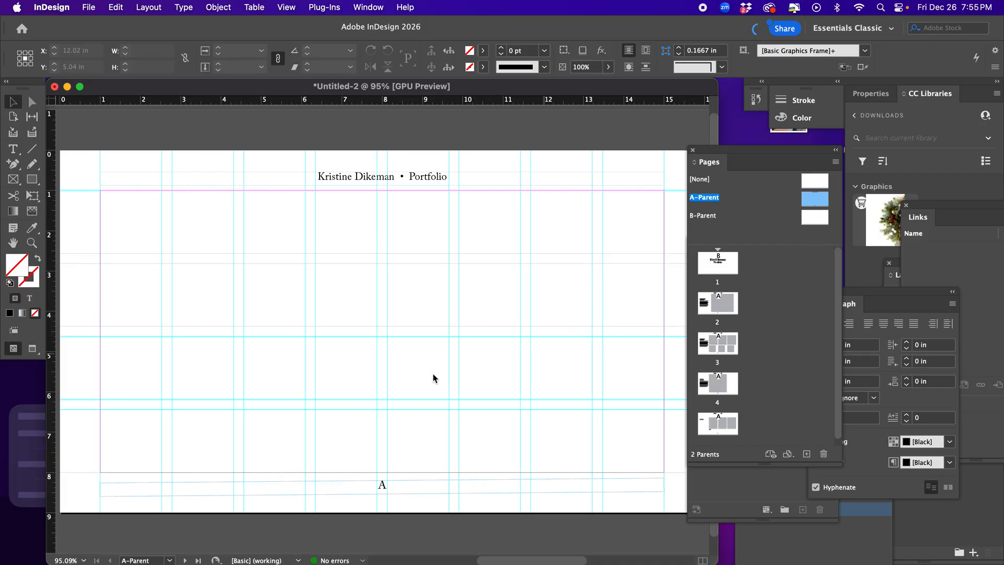
{"action": "left_click", "coordinate": [380, 491]}
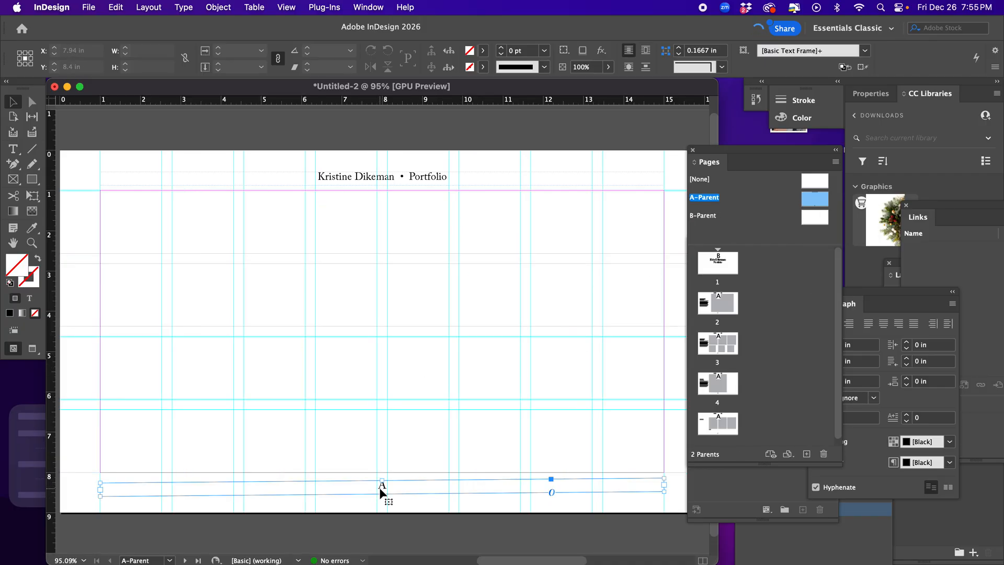
{"action": "left_click", "coordinate": [403, 521]}
{"action": "double_click", "coordinate": [713, 307]}
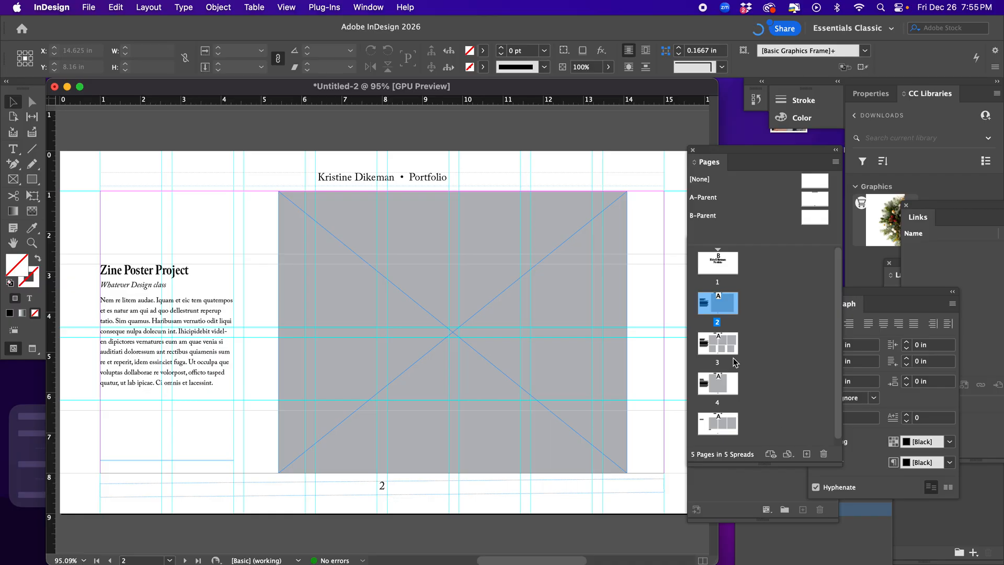
{"action": "double_click", "coordinate": [814, 200]}
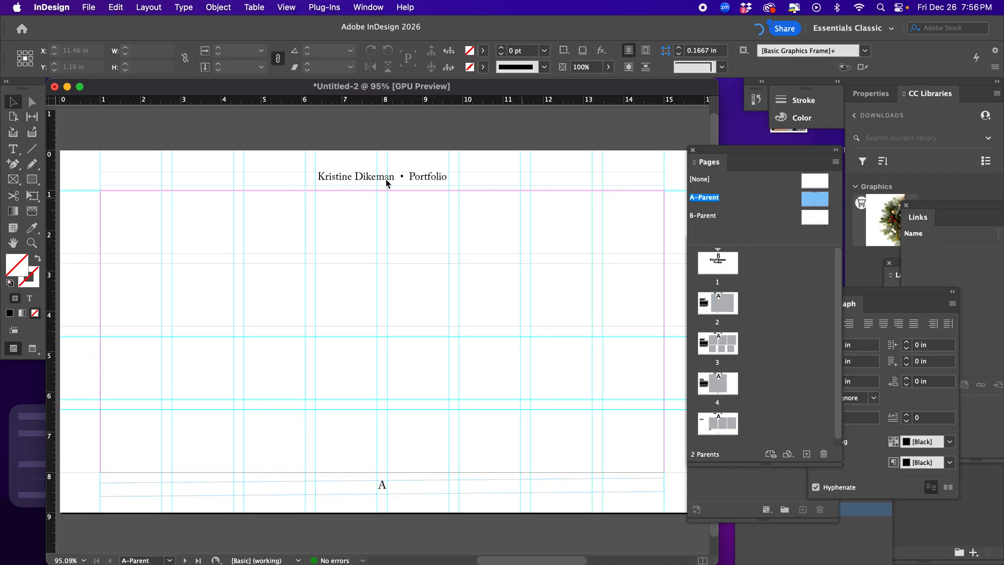
{"action": "left_click", "coordinate": [386, 182]}
{"action": "left_click_drag", "start_coordinate": [366, 184], "coordinate": [374, 489]}
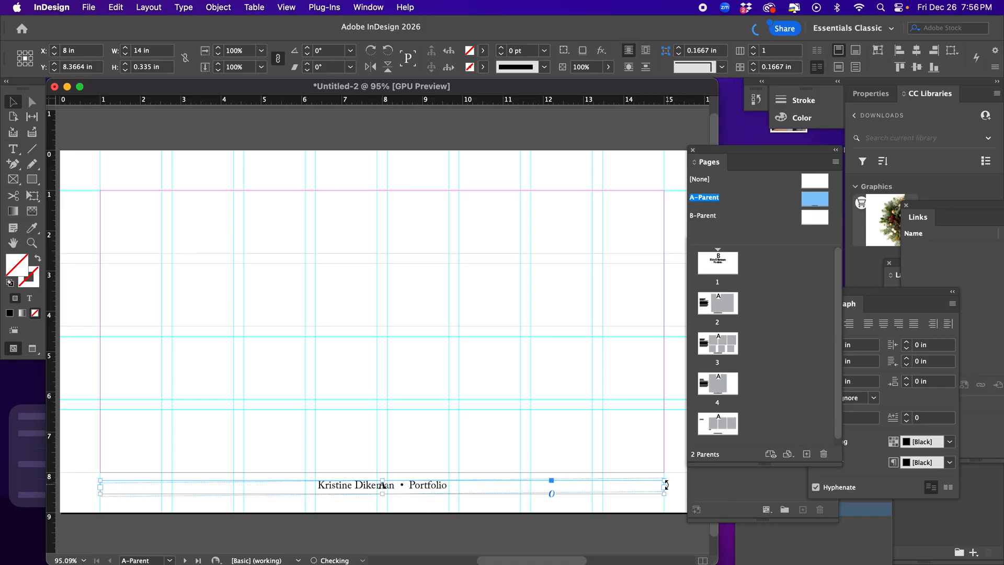
{"action": "left_click_drag", "start_coordinate": [666, 485], "coordinate": [272, 488]}
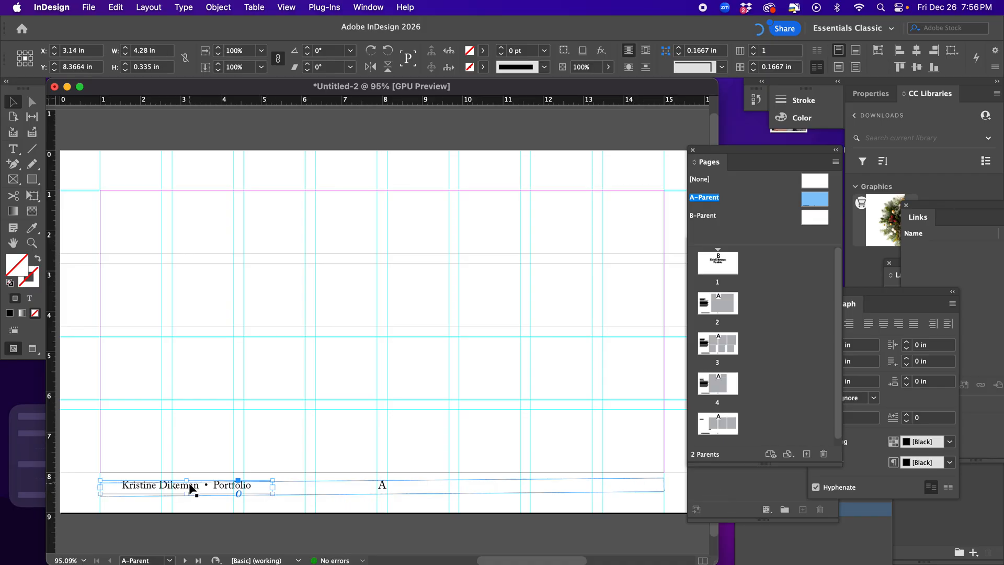
Narrow A-Parent's page-number frame from its left edge to about 3.31 in wide, keeping it against the right margin
{"action": "double_click", "coordinate": [377, 483]}
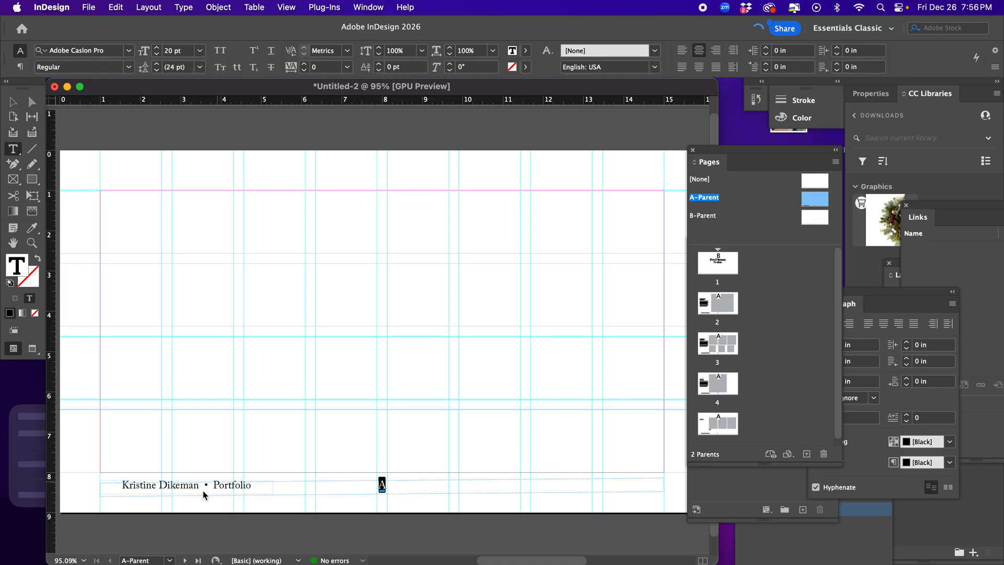
{"action": "left_click", "coordinate": [207, 509]}
{"action": "left_click", "coordinate": [305, 485]}
{"action": "left_click", "coordinate": [13, 101]}
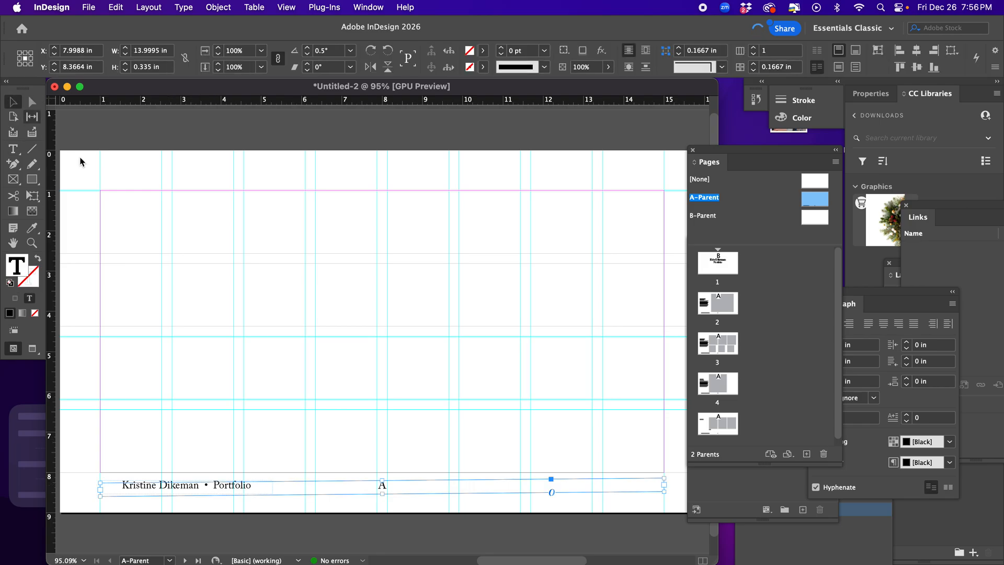
{"action": "left_click_drag", "start_coordinate": [99, 491], "coordinate": [530, 491]}
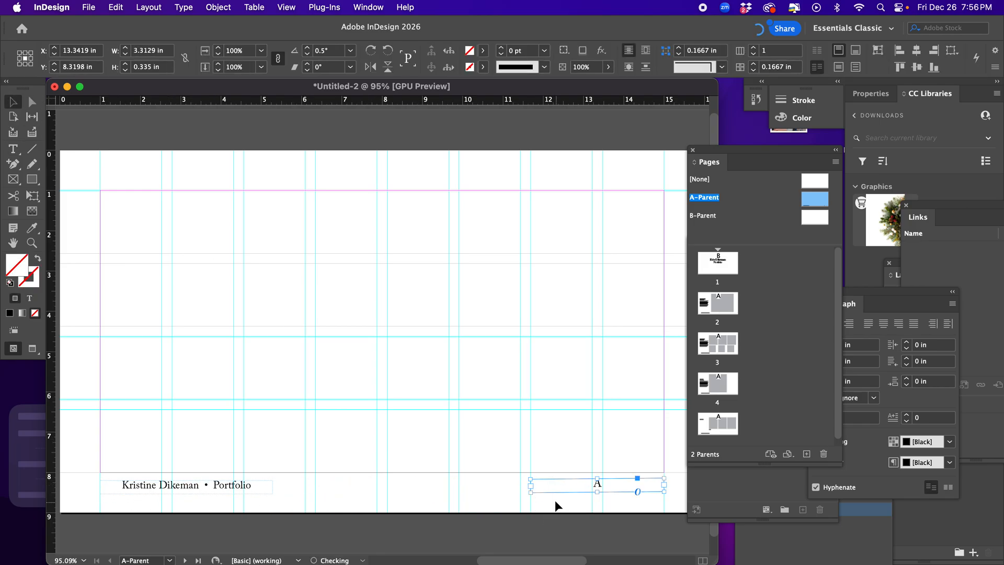
Right-align the page number and left-align the portfolio footer text on A-Parent
{"action": "double_click", "coordinate": [568, 484]}
{"action": "key", "text": "super+shift+r"}
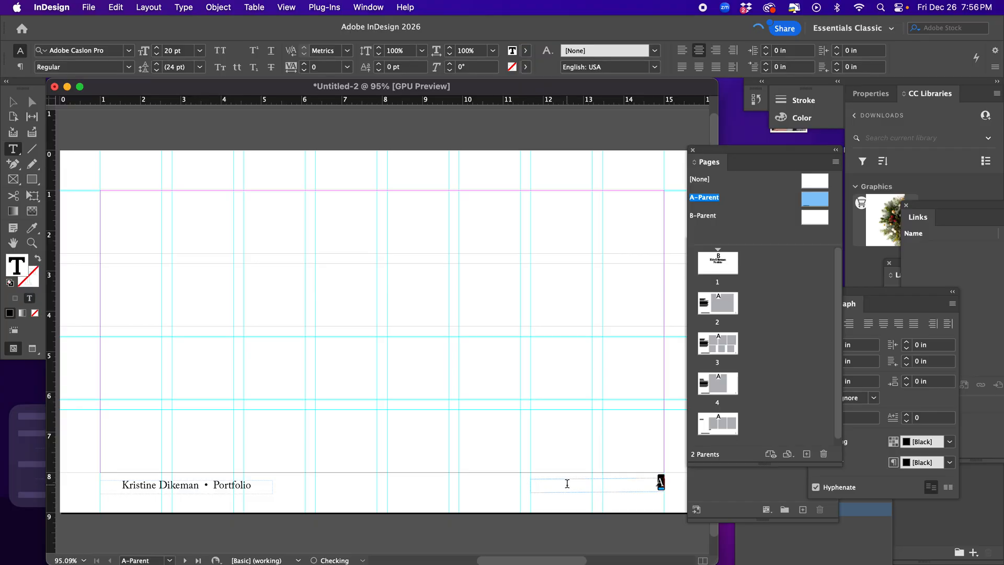
{"action": "key", "text": "super+shift+a"}
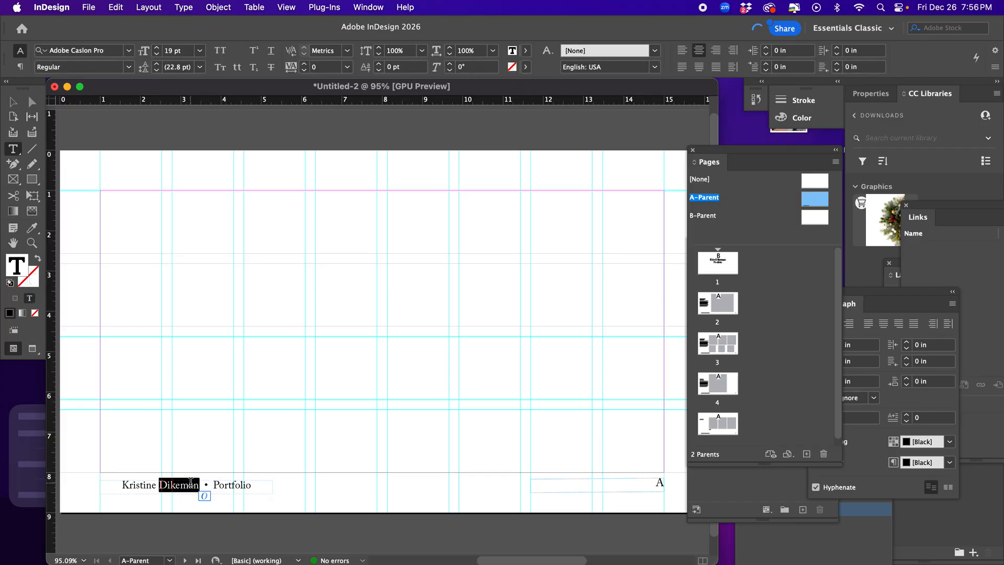
{"action": "triple_click", "coordinate": [194, 487]}
{"action": "key", "text": "super+shift+l"}
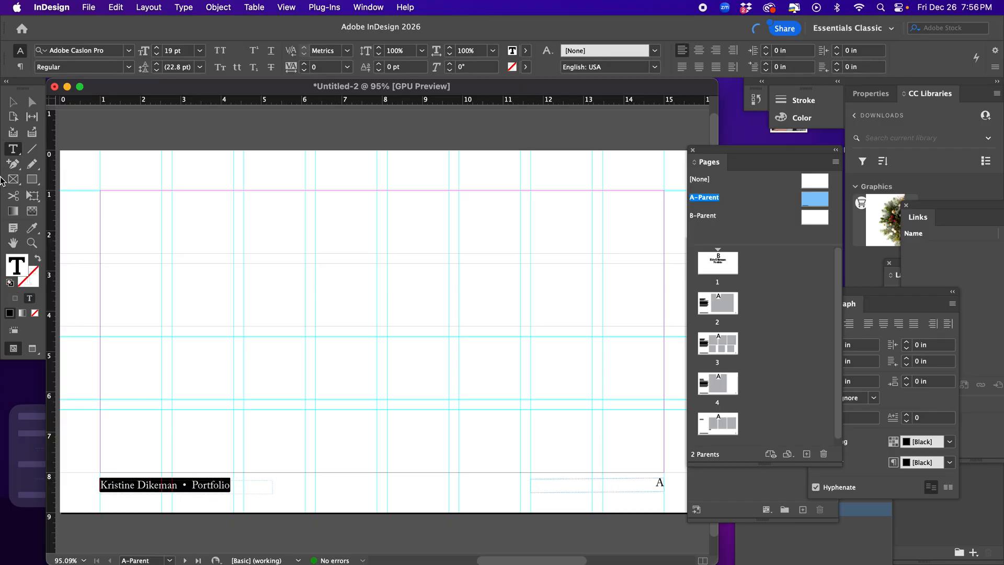
{"action": "left_click", "coordinate": [13, 102]}
{"action": "left_click", "coordinate": [184, 150]}
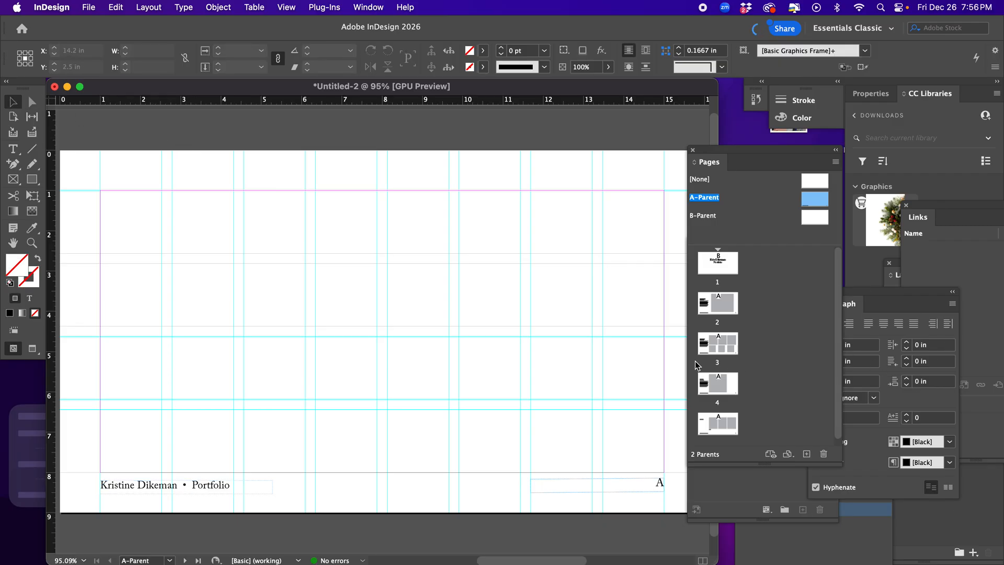
Reduce A-Parent's page-number type size and set the portfolio footer text to 15 pt
{"action": "left_click", "coordinate": [648, 485]}
{"action": "double_click", "coordinate": [648, 485]}
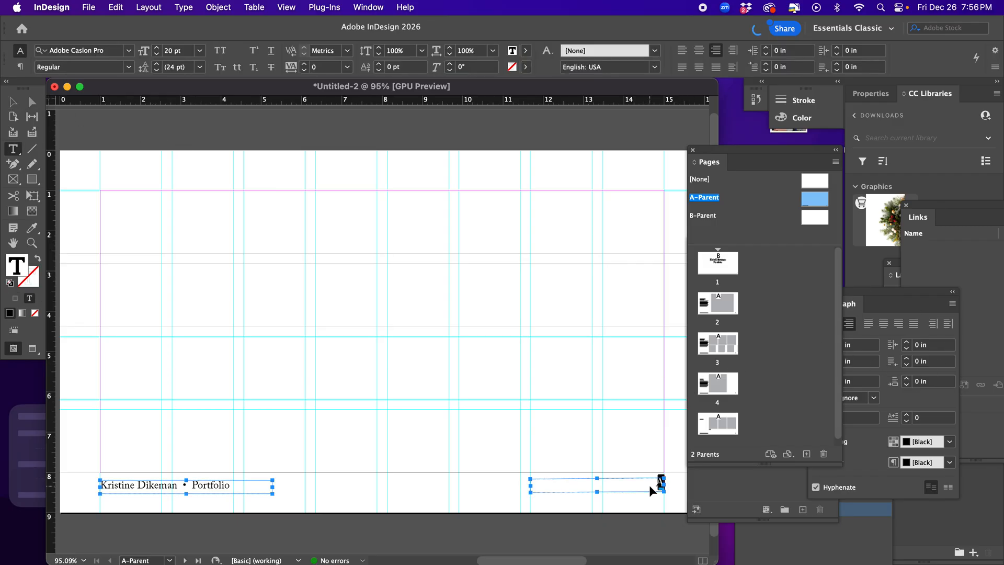
{"action": "double_click", "coordinate": [214, 484]}
{"action": "triple_click", "coordinate": [214, 484]}
{"action": "key", "text": "super+shift+comma"}
{"action": "key", "text": "super+shift+comma"}
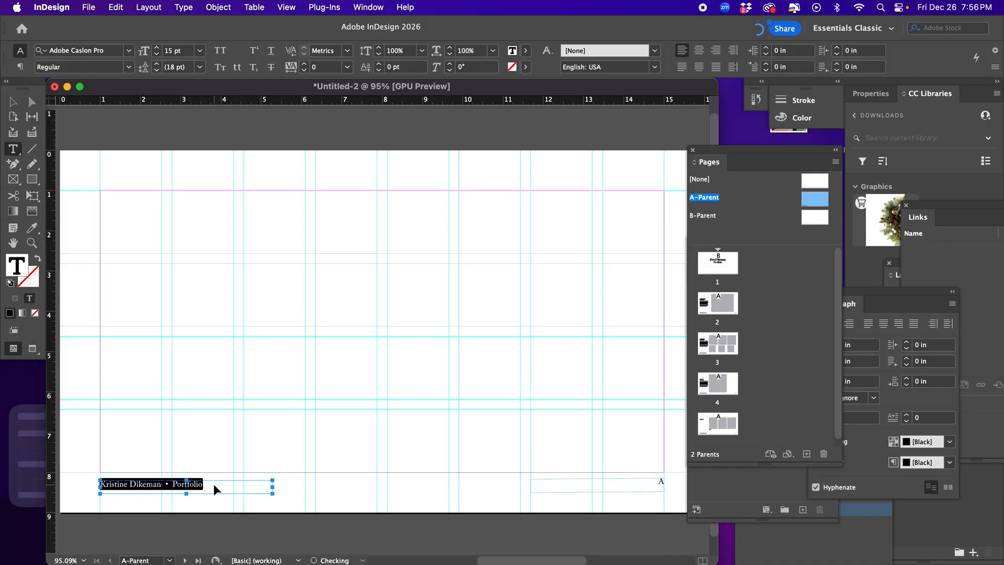
{"action": "left_click", "coordinate": [325, 486]}
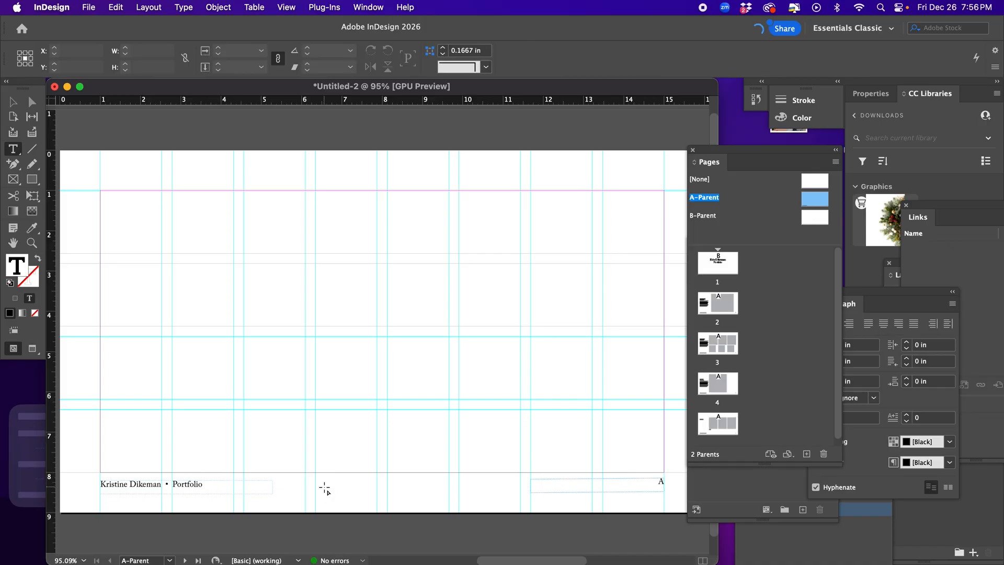
Override all parent page items on page 2
{"action": "double_click", "coordinate": [732, 309]}
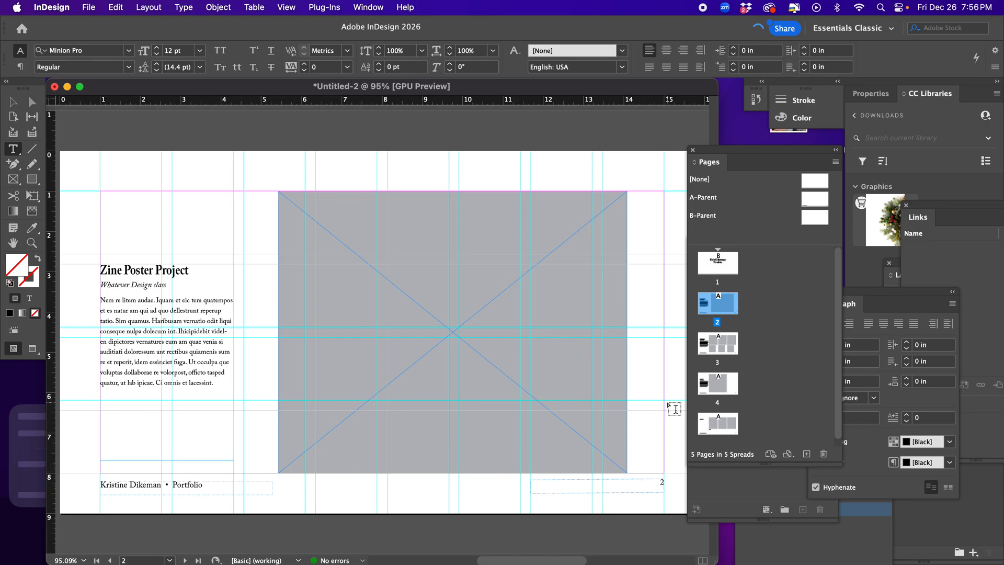
{"action": "left_click", "coordinate": [835, 163]}
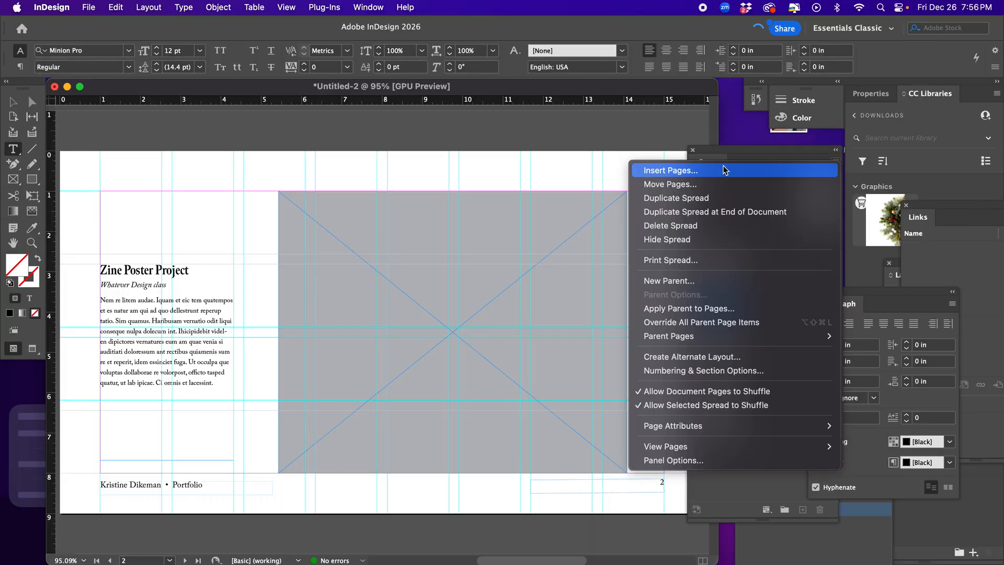
{"action": "left_click", "coordinate": [733, 152]}
{"action": "left_click", "coordinate": [835, 164]}
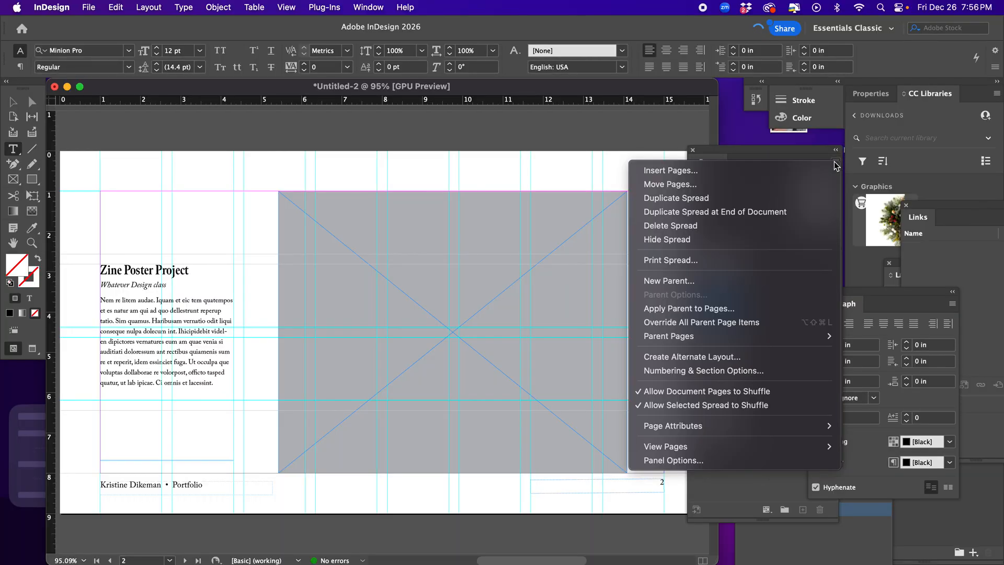
{"action": "left_click", "coordinate": [689, 325]}
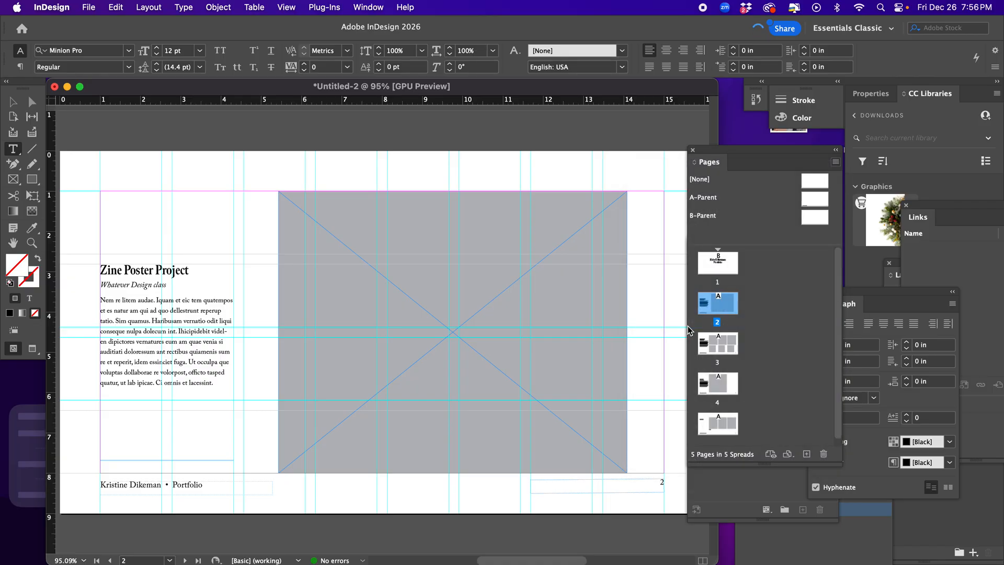
Delete the overridden portfolio footer text frame from page 2
{"action": "left_click", "coordinate": [13, 102]}
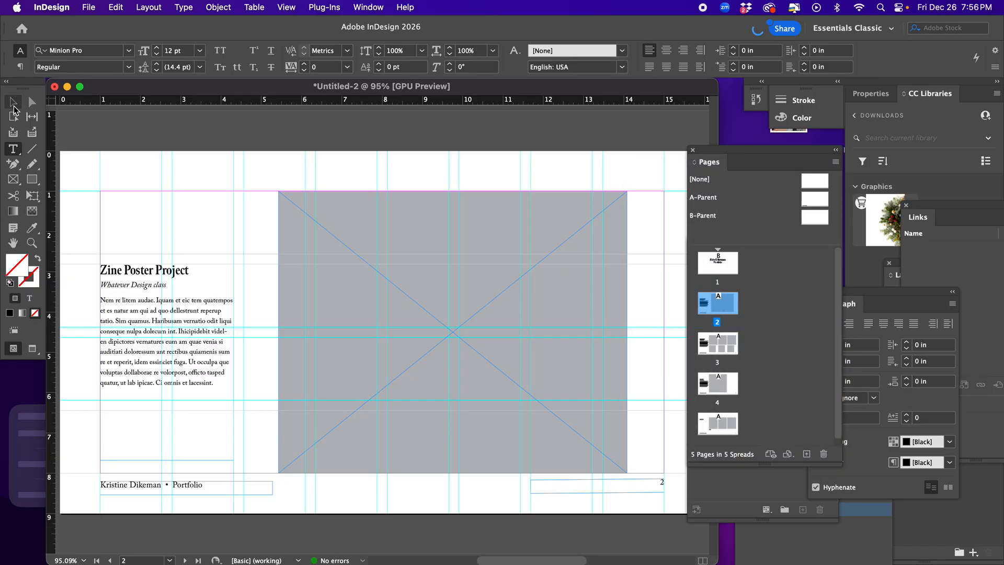
{"action": "left_click", "coordinate": [210, 491]}
{"action": "key", "text": "Delete"}
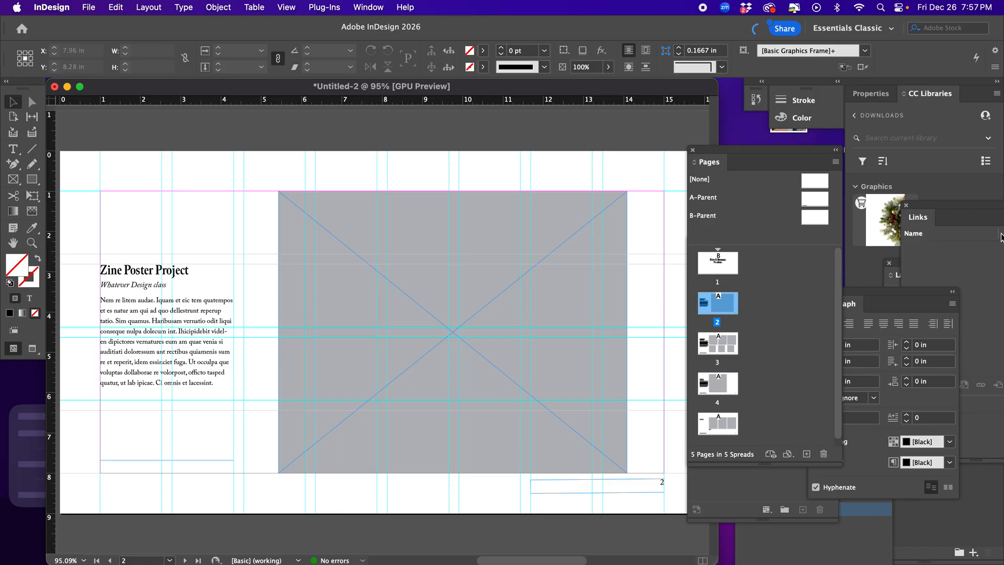
{"action": "left_click", "coordinate": [835, 162]}
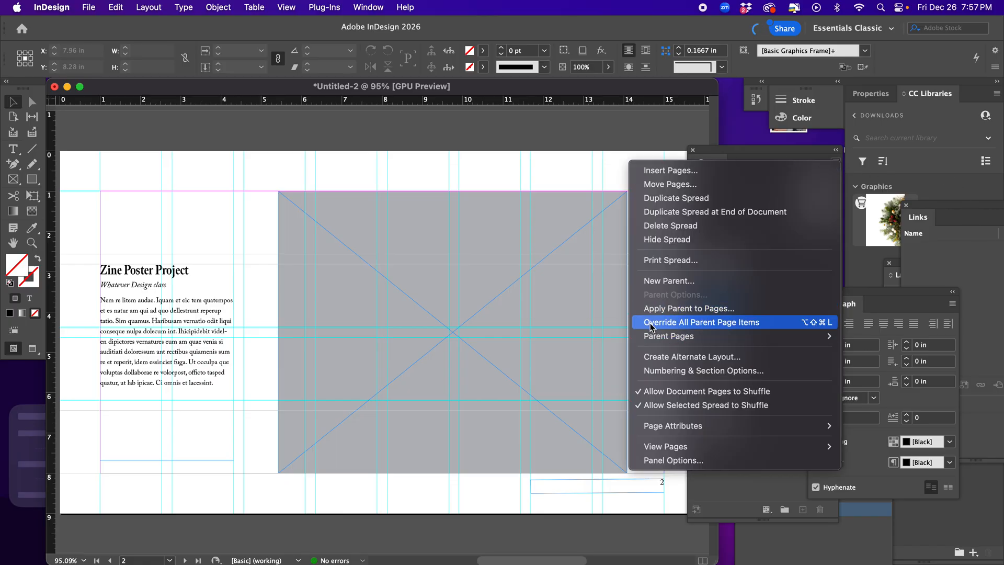
{"action": "left_click", "coordinate": [728, 323]}
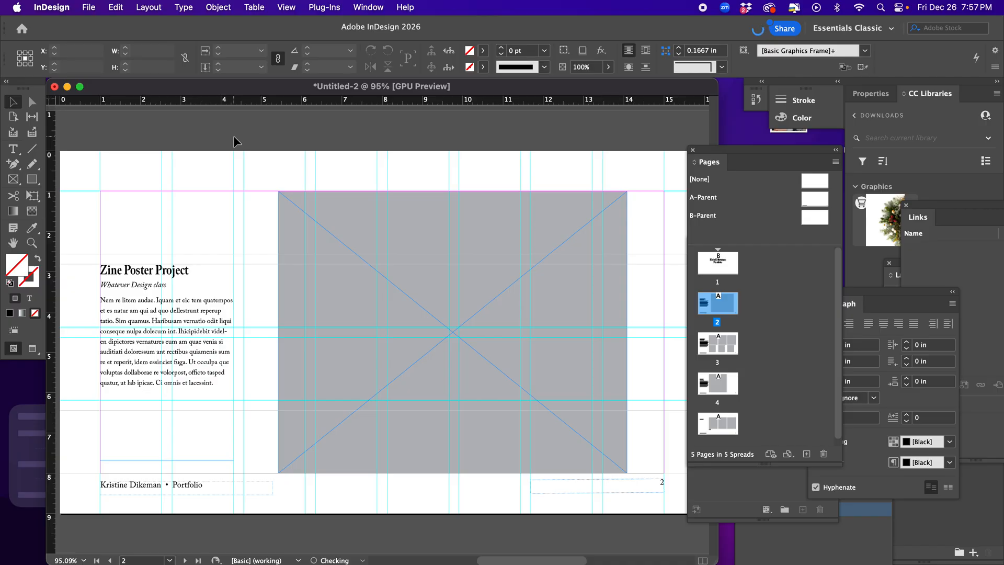
Compare the cover page, A-Parent's footer and page-number frames, and page 2
{"action": "double_click", "coordinate": [713, 269]}
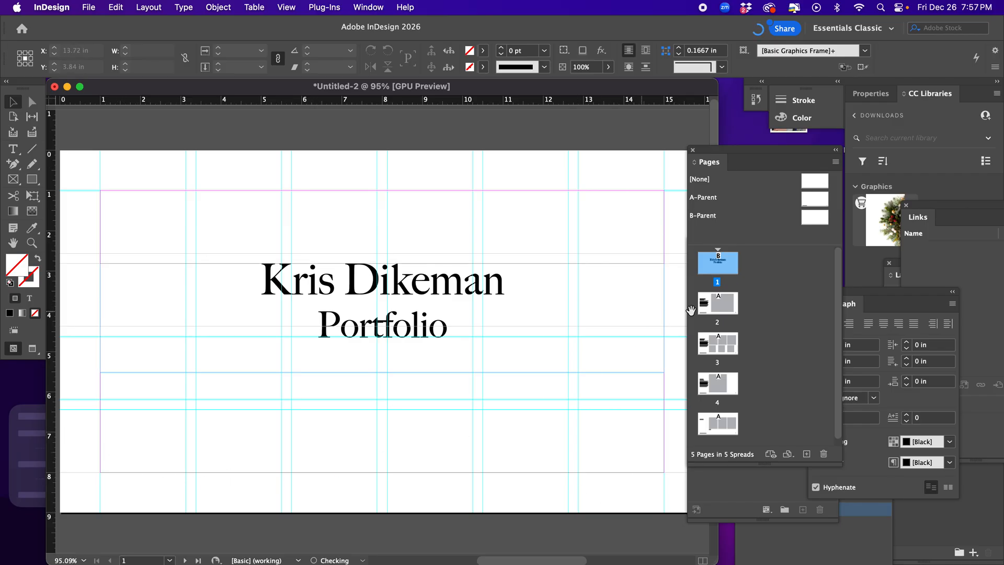
{"action": "left_click", "coordinate": [726, 305]}
{"action": "double_click", "coordinate": [819, 204]}
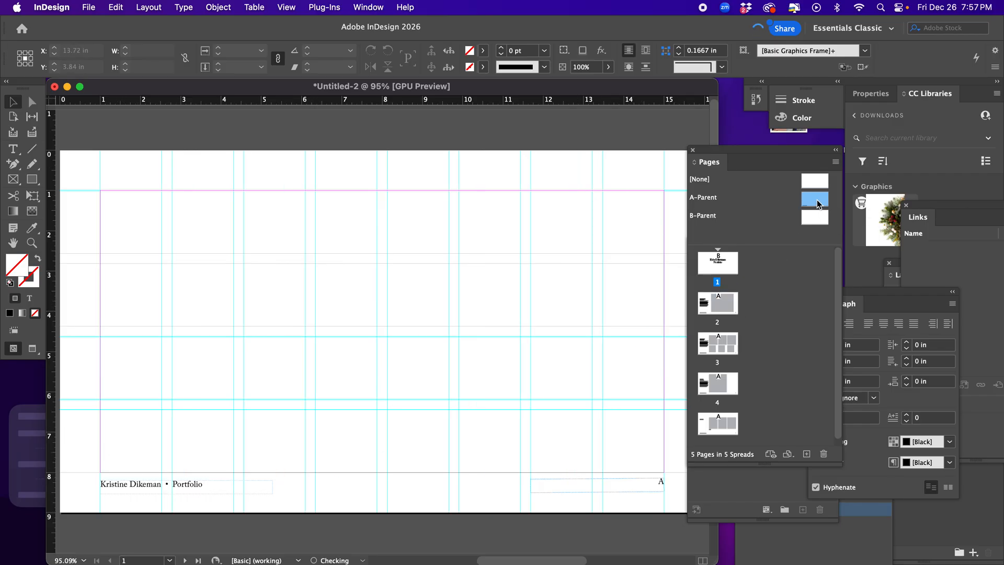
{"action": "left_click", "coordinate": [651, 491]}
{"action": "left_click", "coordinate": [162, 485]}
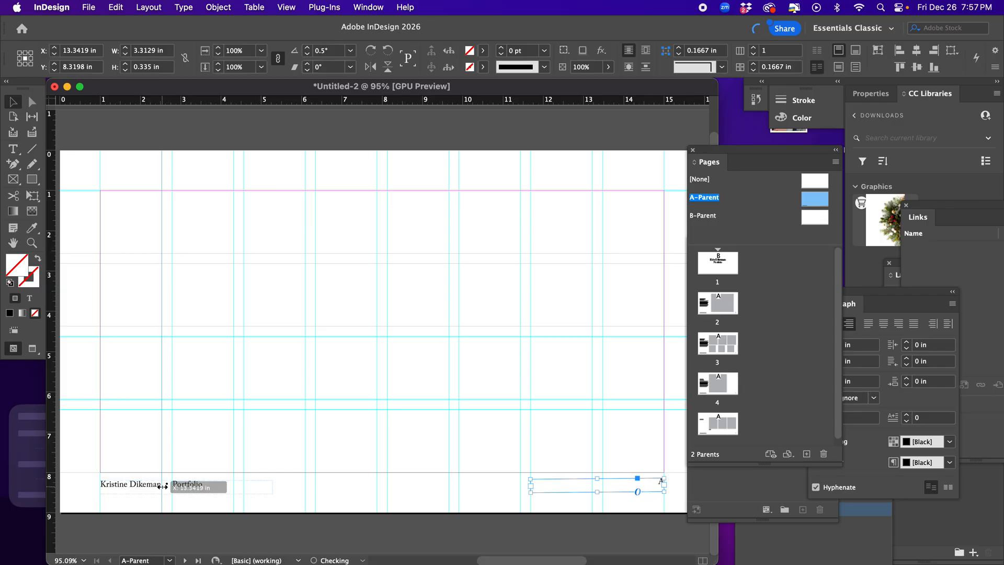
{"action": "left_click", "coordinate": [145, 486]}
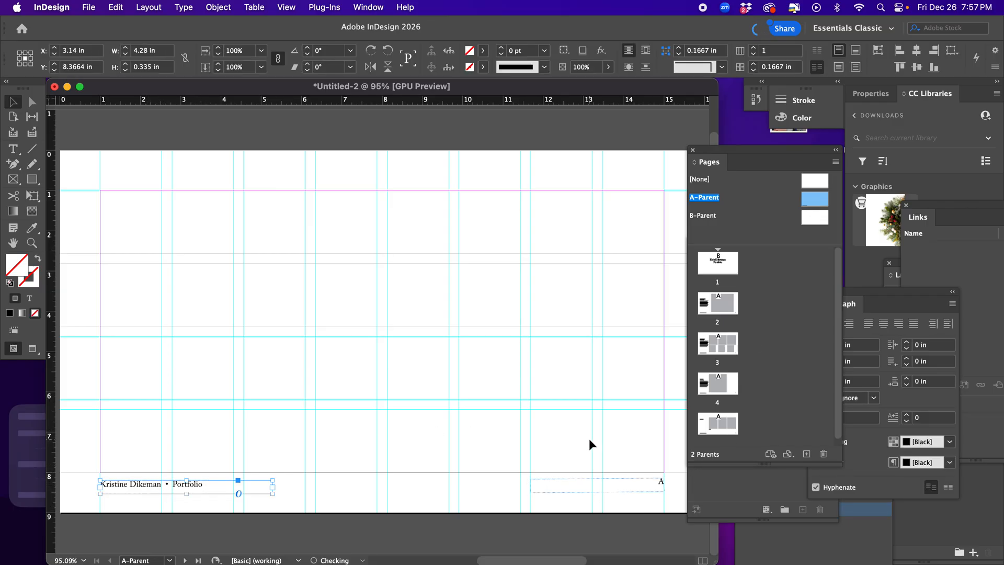
{"action": "double_click", "coordinate": [730, 303]}
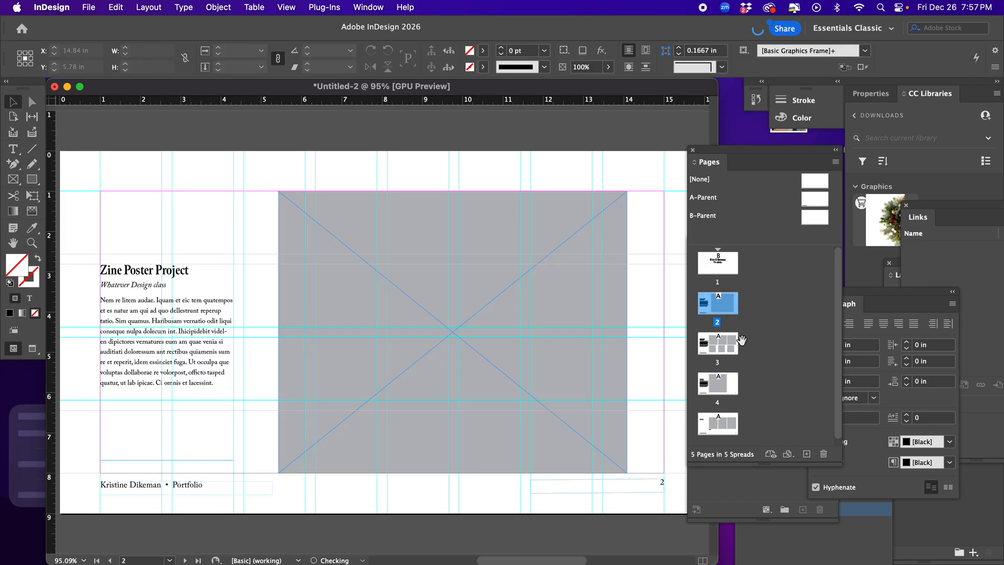
On page 3, lower the top edge of the "Three Drop Caps" text frame to the lower guide of the middle horizontal gutter
{"action": "double_click", "coordinate": [718, 345]}
{"action": "left_click", "coordinate": [203, 309]}
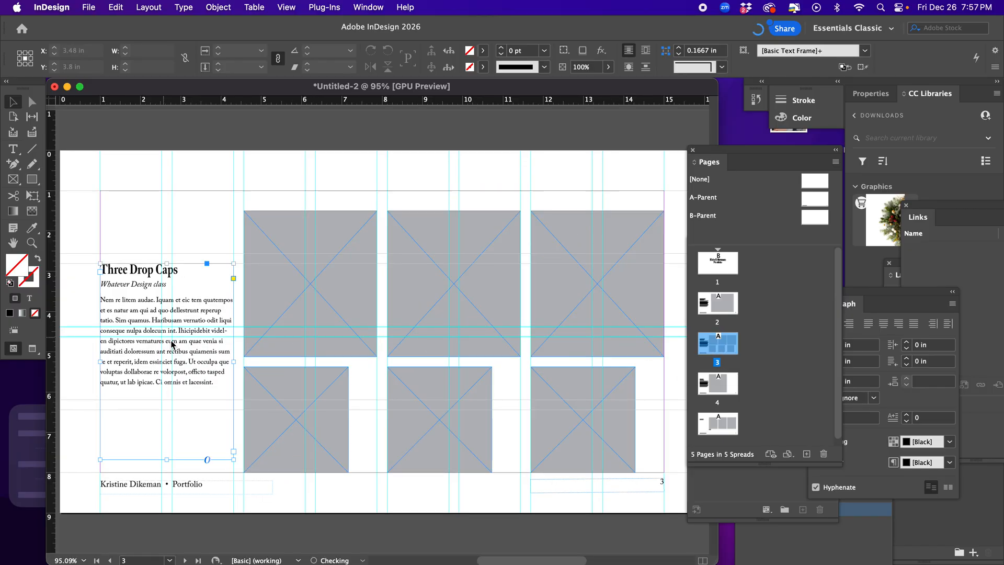
{"action": "left_click_drag", "start_coordinate": [165, 264], "coordinate": [165, 336]}
{"action": "left_click", "coordinate": [93, 435]}
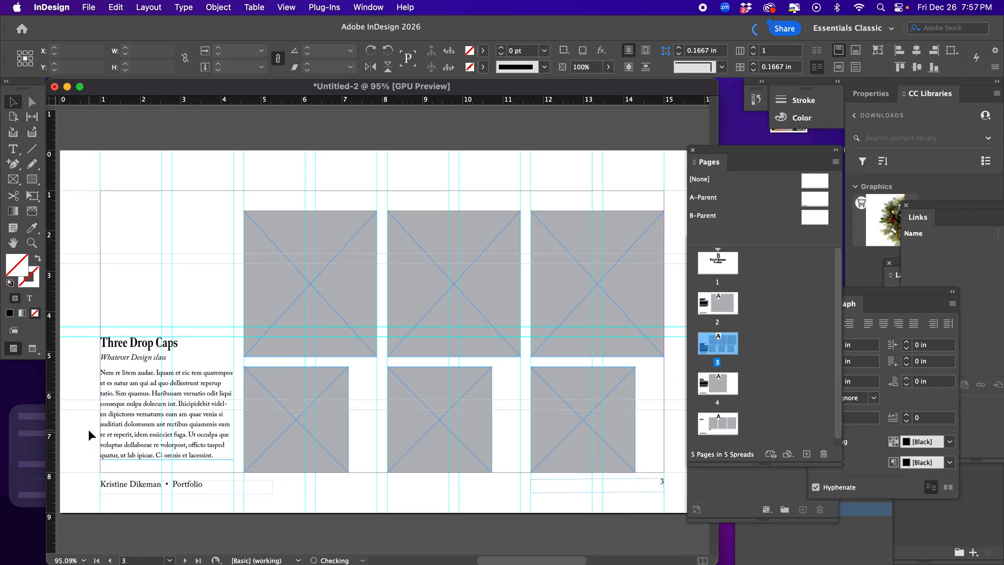
Examine the layouts of pages 2, 3 and 4 in Preview mode and return to Normal view on page 3
{"action": "double_click", "coordinate": [719, 302]}
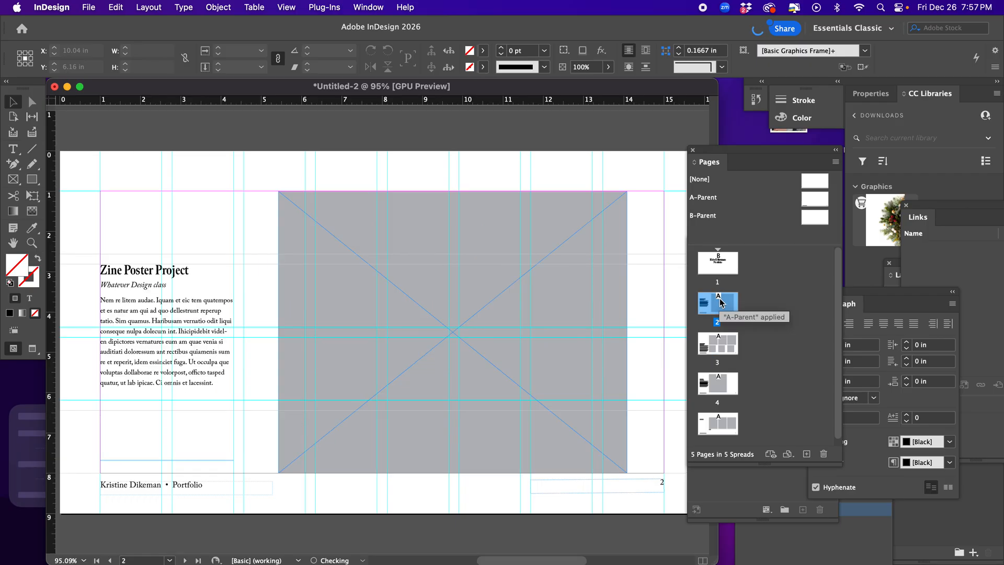
{"action": "left_click", "coordinate": [32, 349]}
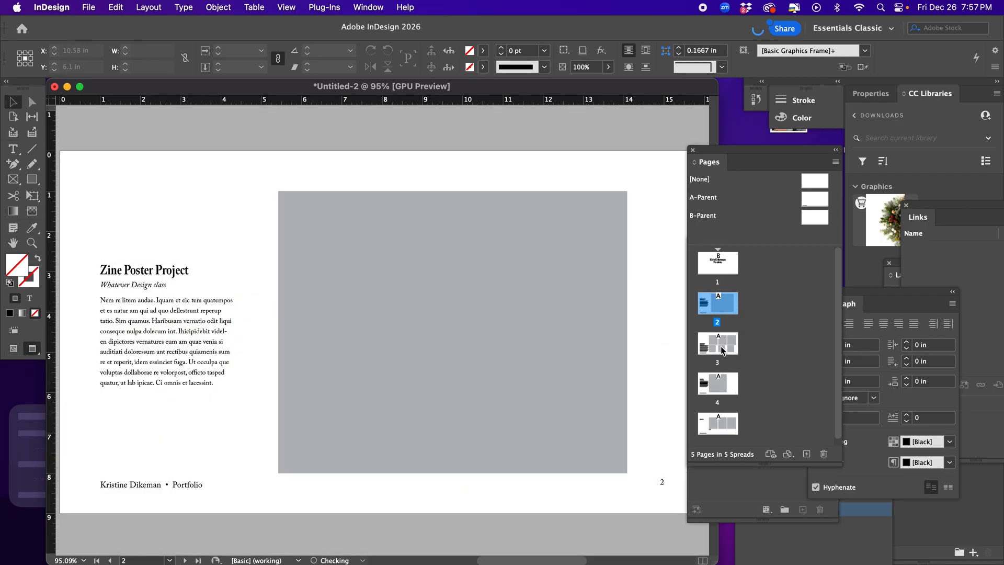
{"action": "double_click", "coordinate": [723, 351]}
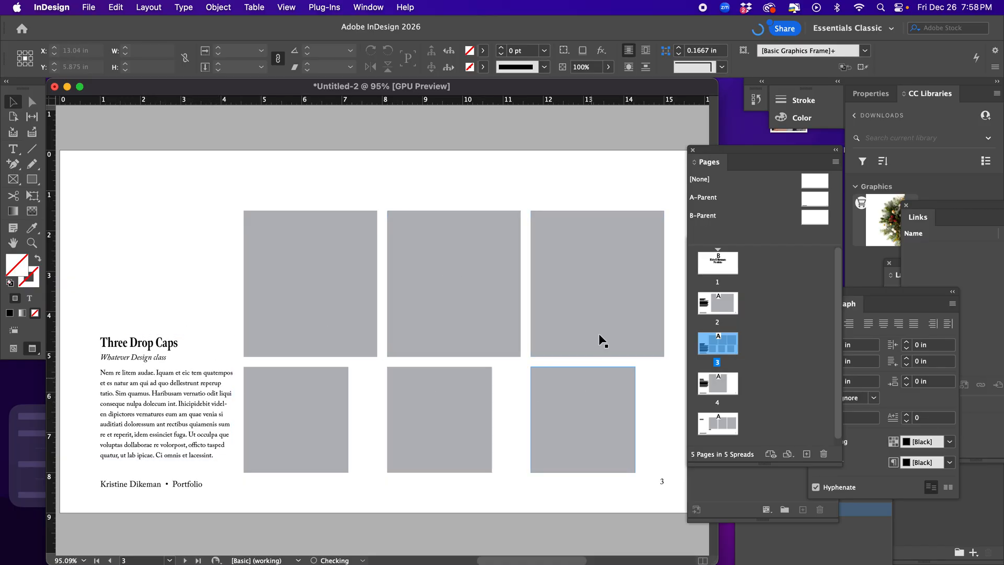
{"action": "double_click", "coordinate": [725, 391]}
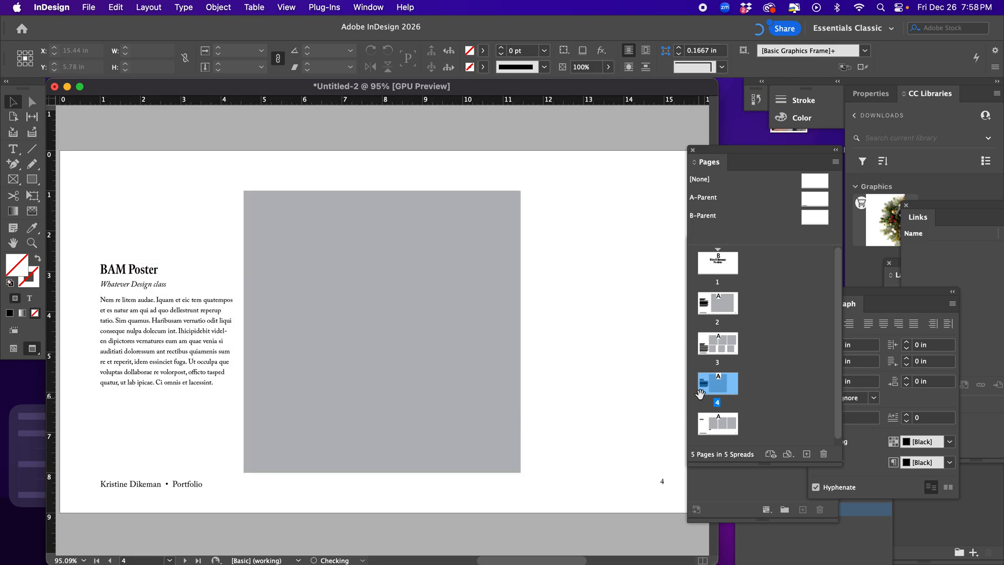
{"action": "double_click", "coordinate": [711, 350]}
{"action": "left_click", "coordinate": [13, 348]}
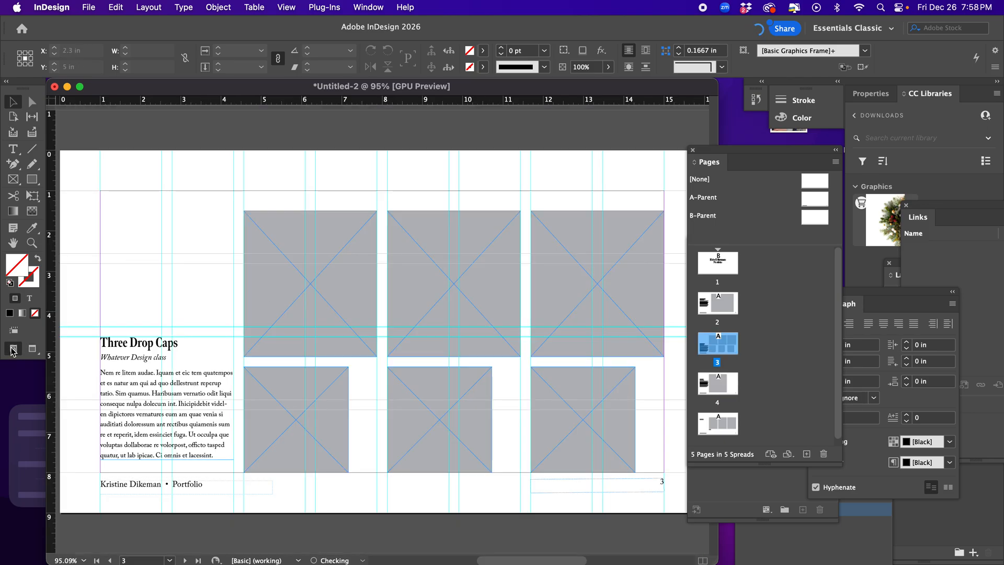
Raise the top edge of page 3's "Three Drop Caps" text frame back to the upper row guide, level with the other pages' titles
{"action": "left_click", "coordinate": [164, 343]}
{"action": "left_click_drag", "start_coordinate": [163, 336], "coordinate": [166, 263]}
{"action": "left_click", "coordinate": [98, 378]}
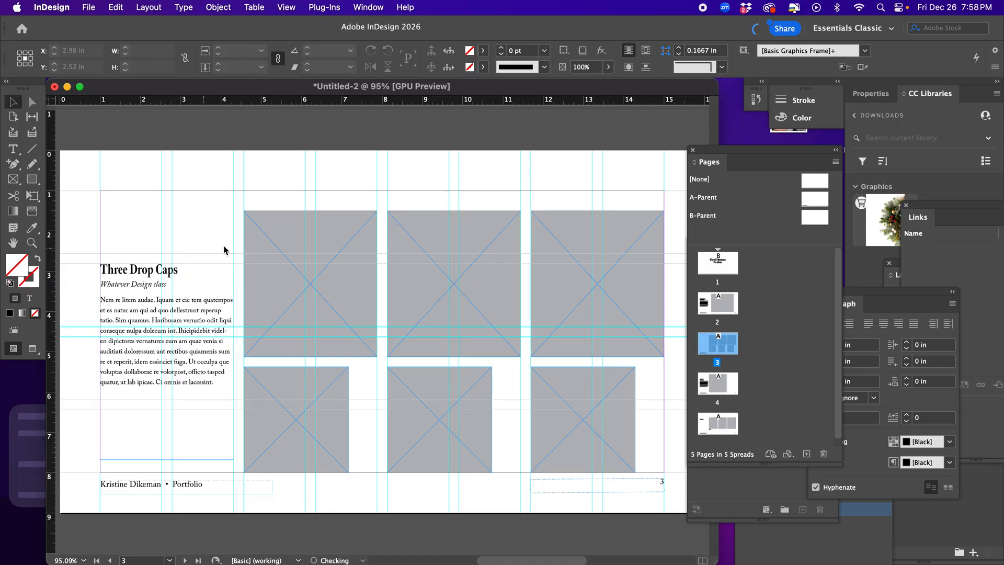